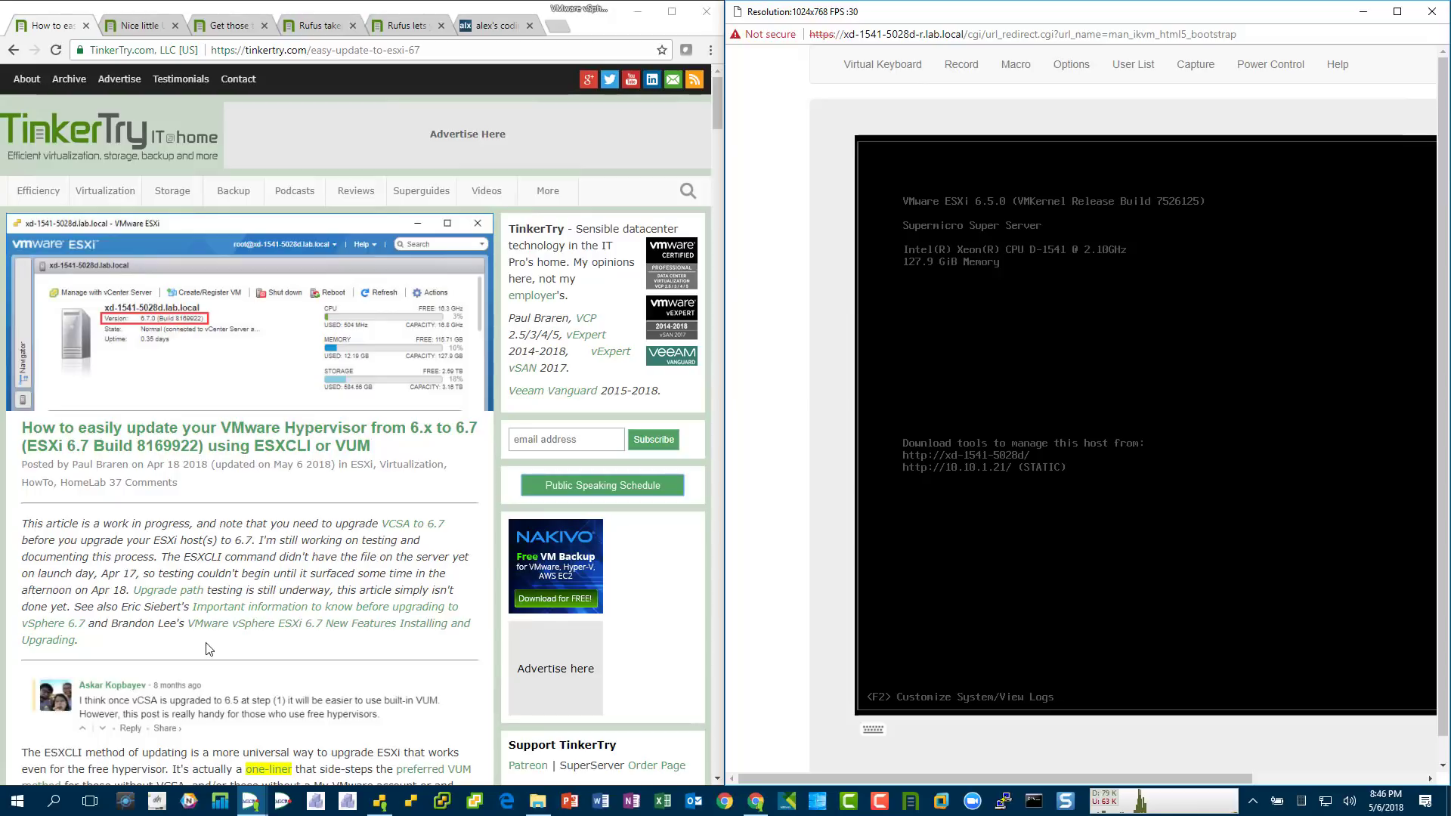
Step: Read the ESXi 6.7 update article's introduction and warning, and follow its link to the hypervisor backup prerequisites
{"action": "left_click", "coordinate": [238, 650]}
{"action": "scroll", "coordinate": [240, 652], "scroll_direction": "down", "scroll_amount": 2}
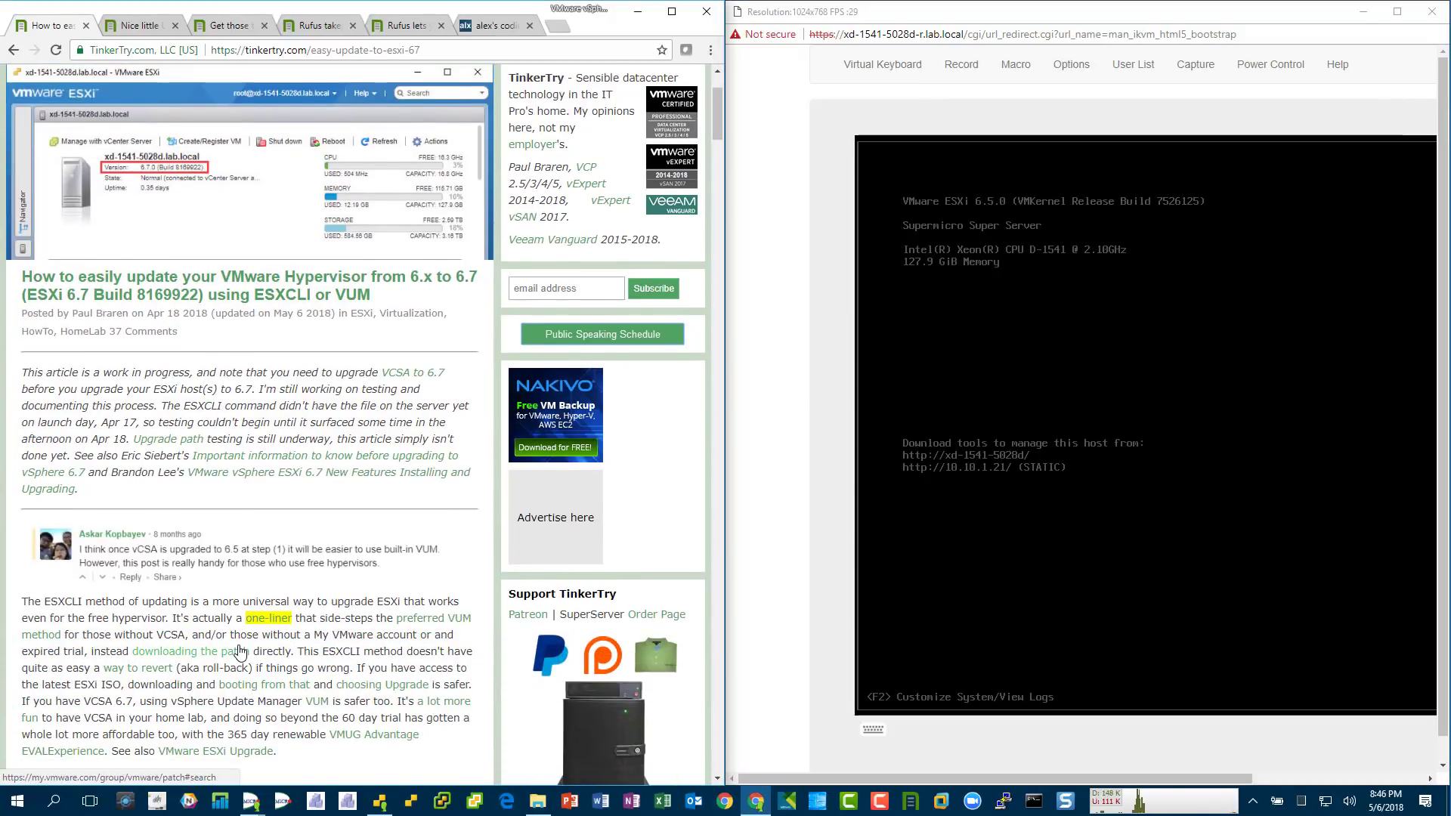
{"action": "scroll", "coordinate": [240, 651], "scroll_direction": "down", "scroll_amount": 3}
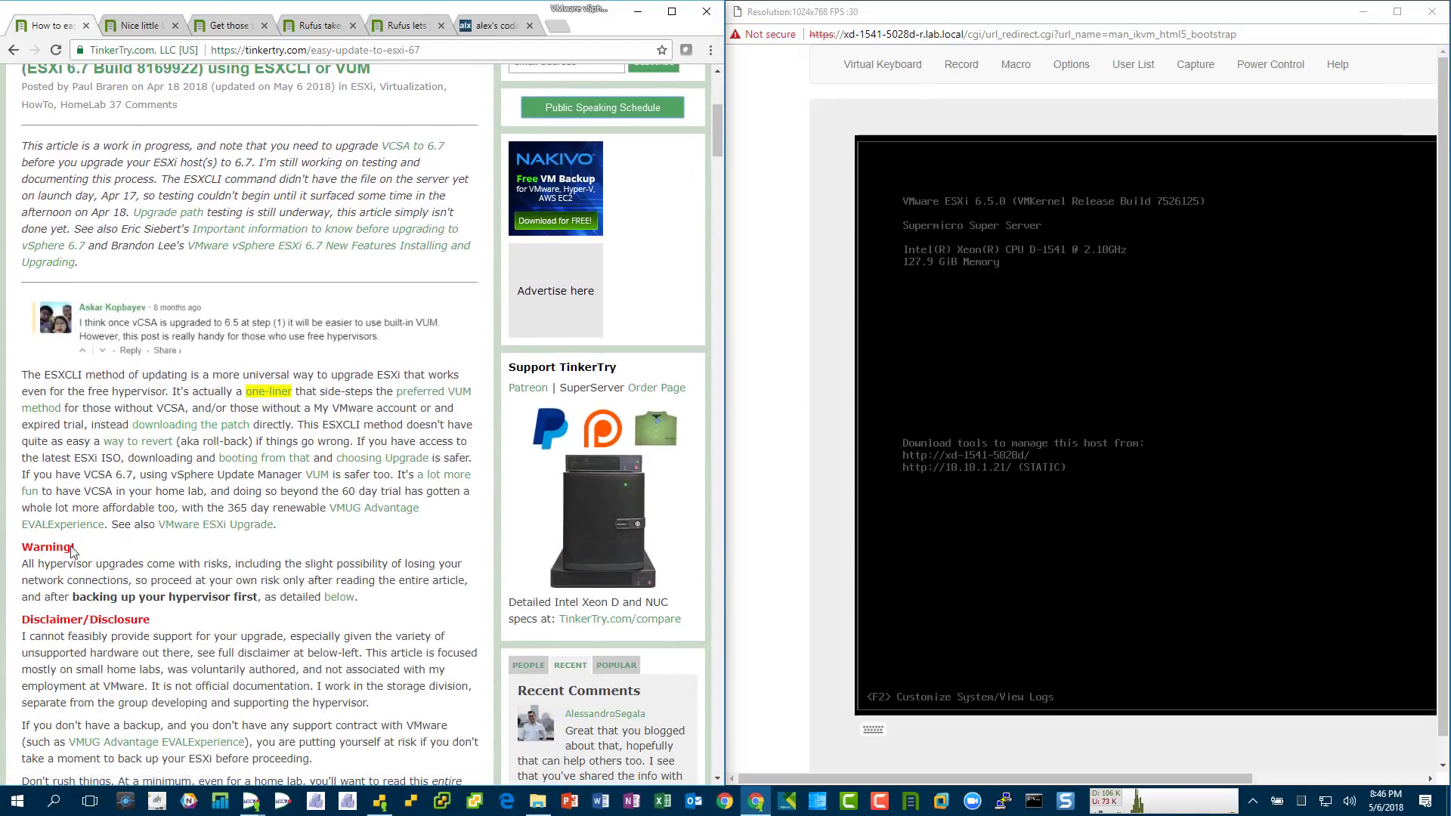
{"action": "left_click", "coordinate": [340, 599]}
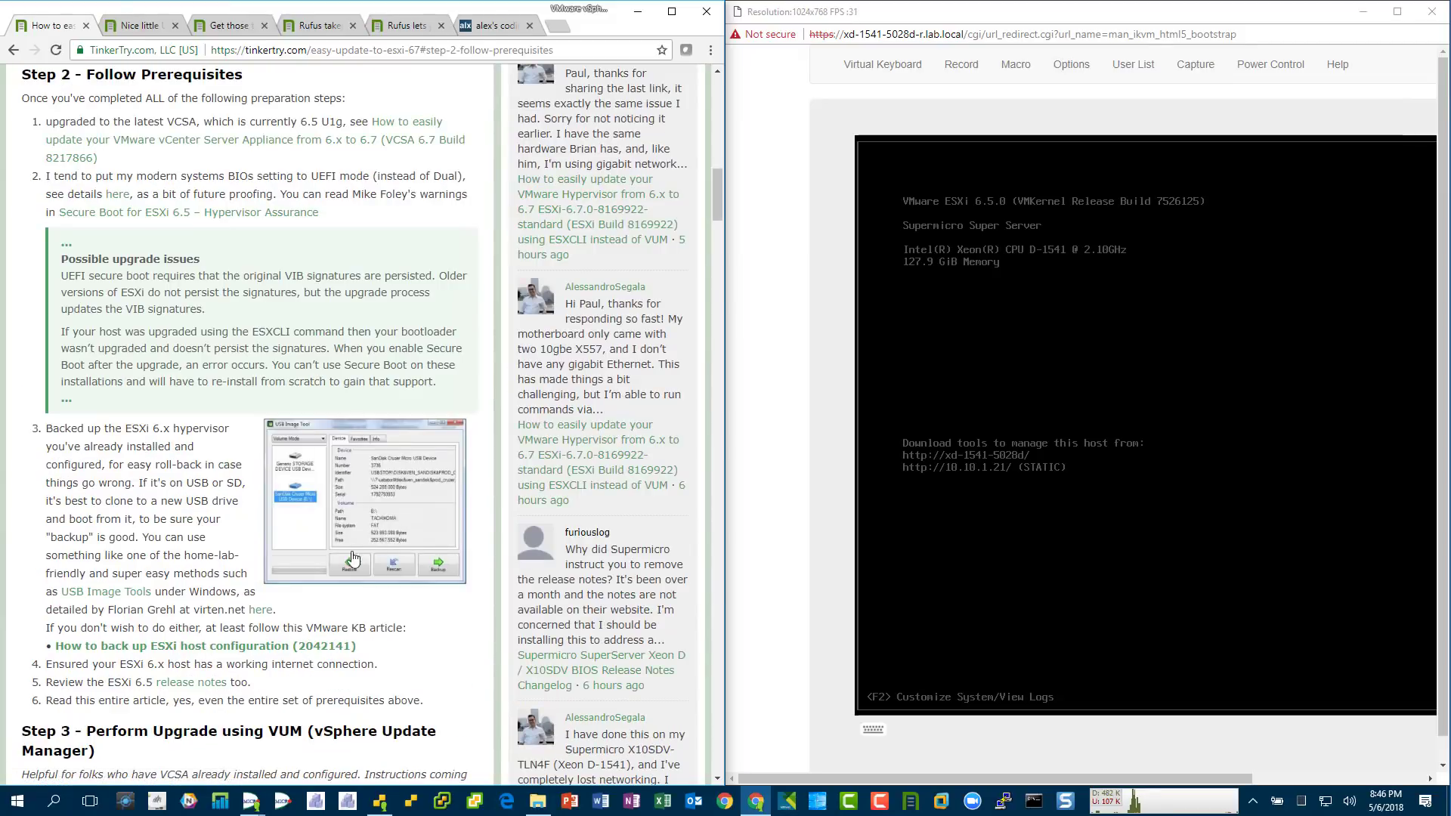
Step: Review the open TinkerTry articles on the SanDisk USB flash drive, labelling USB drives, and creating or reformatting ESXi drives with Rufus
{"action": "left_click", "coordinate": [139, 31]}
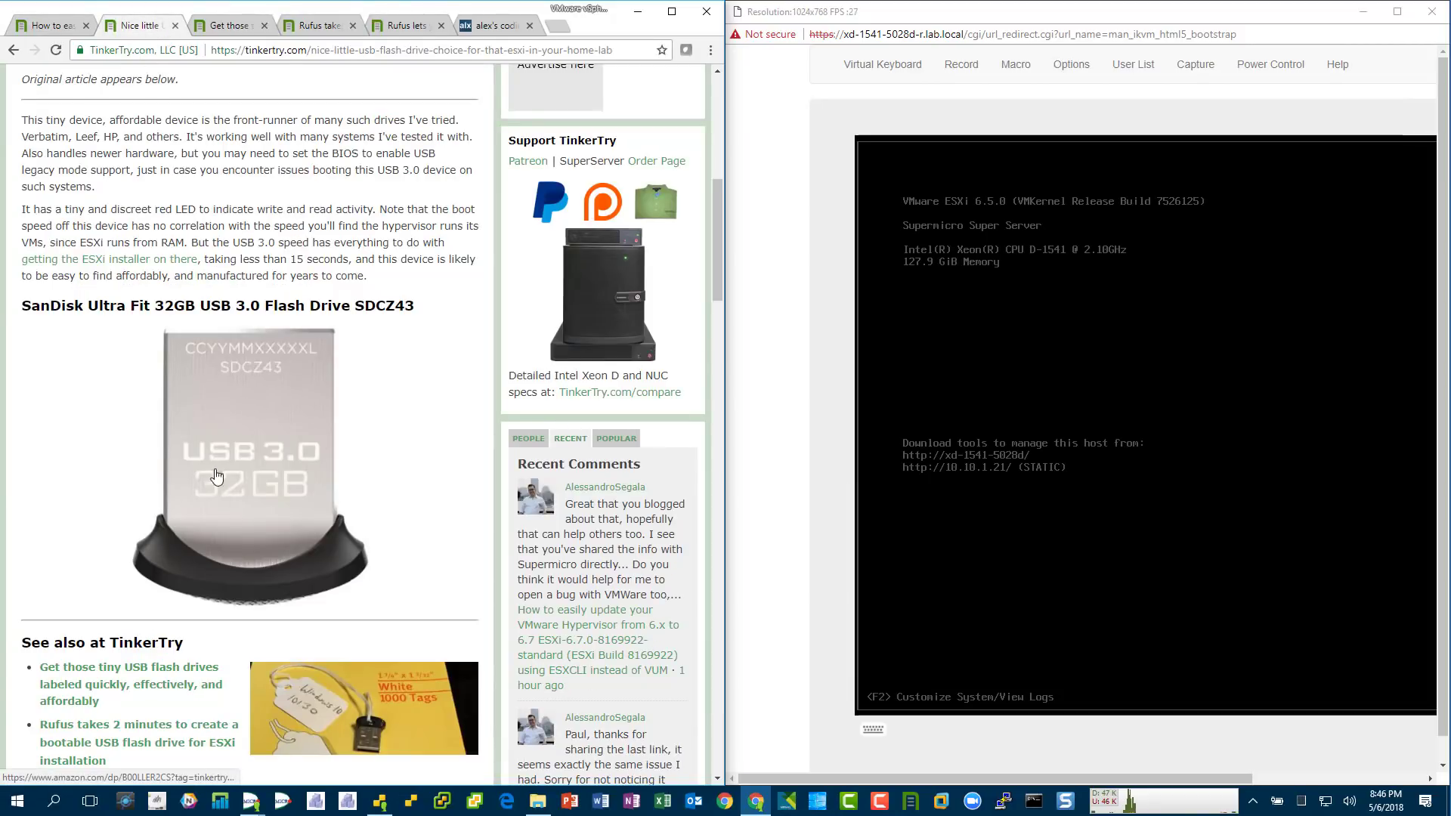
{"action": "scroll", "coordinate": [312, 492], "scroll_direction": "down", "scroll_amount": 1}
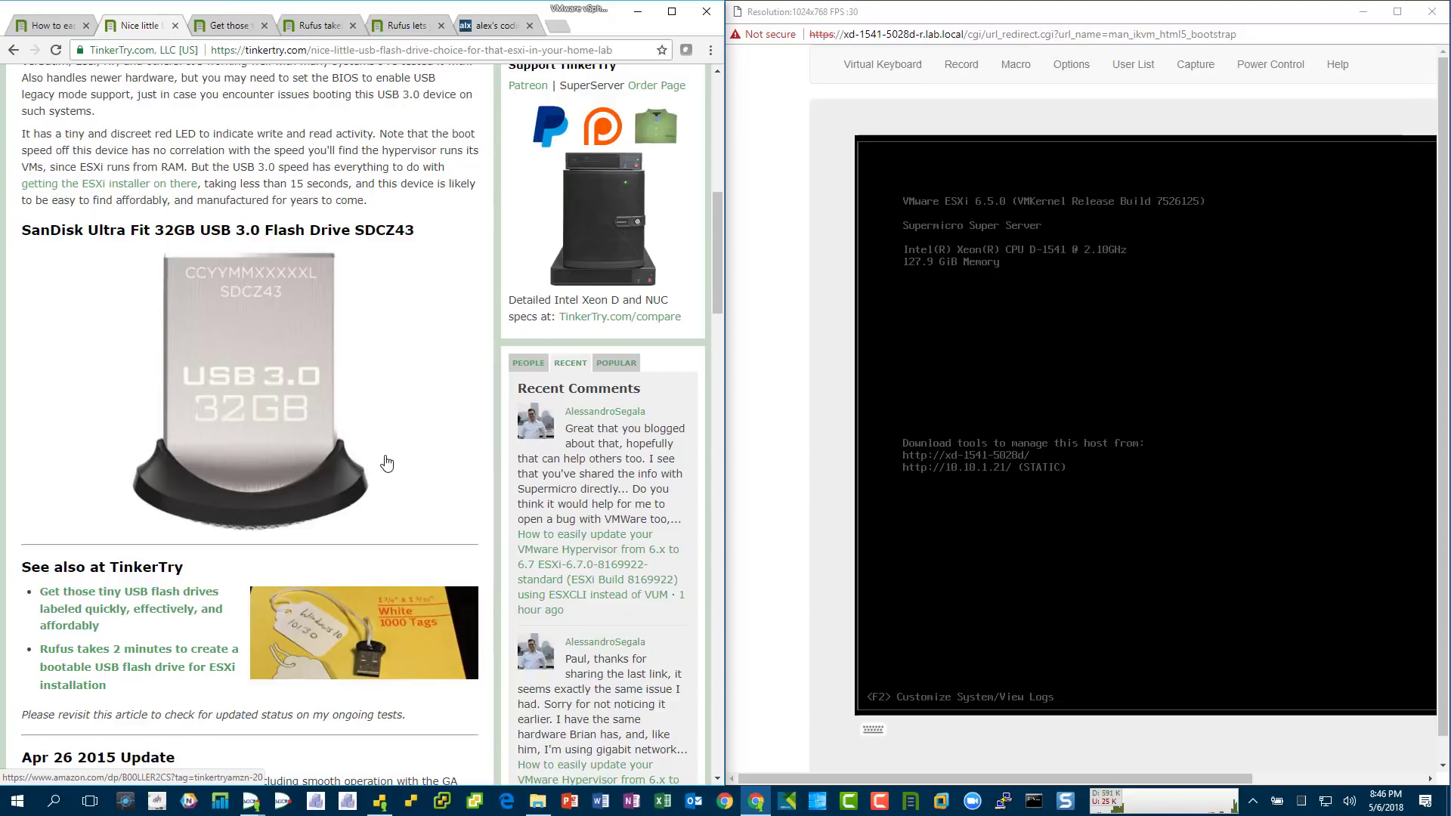
{"action": "left_click", "coordinate": [229, 28]}
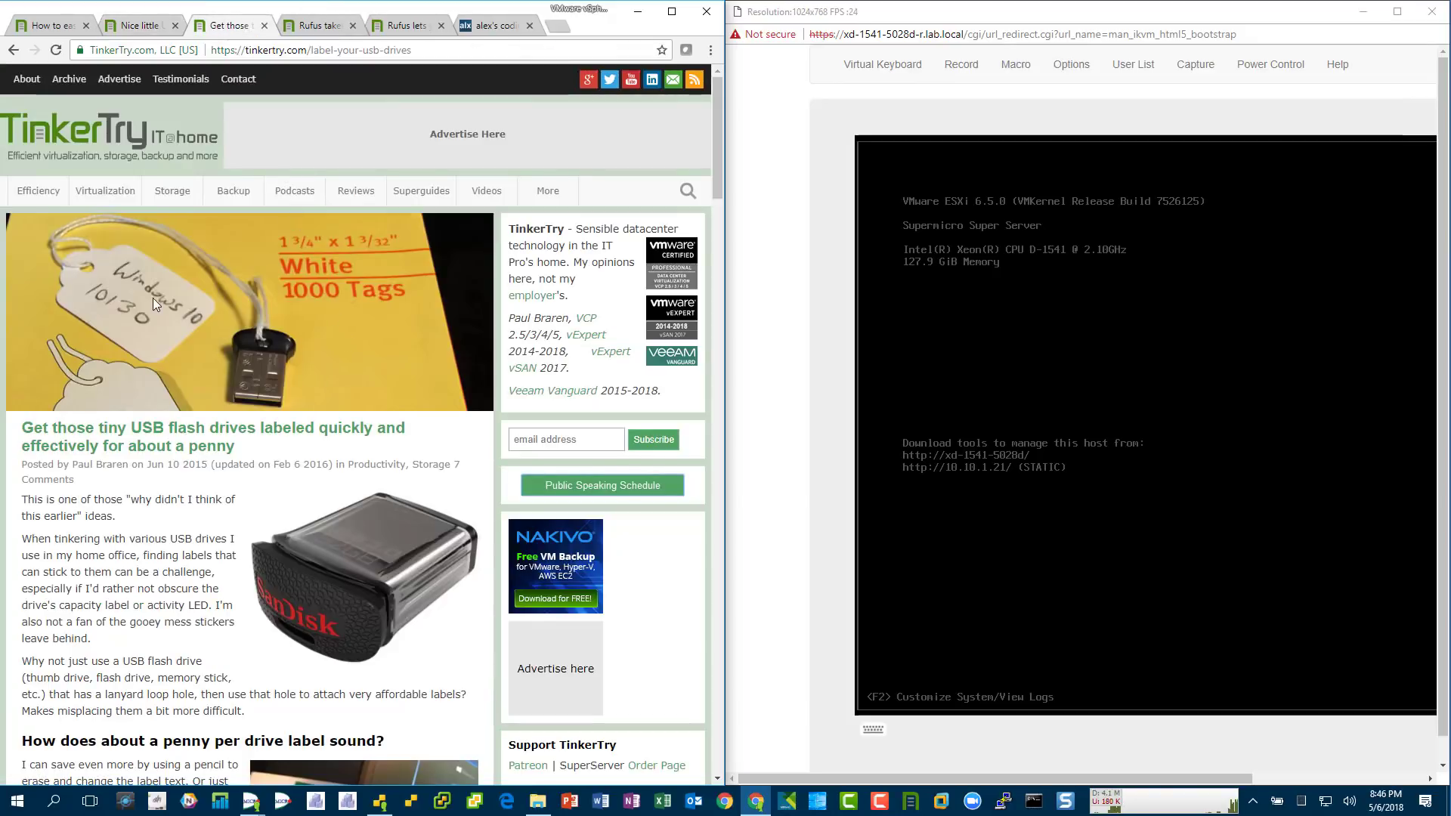
{"action": "left_click", "coordinate": [319, 25]}
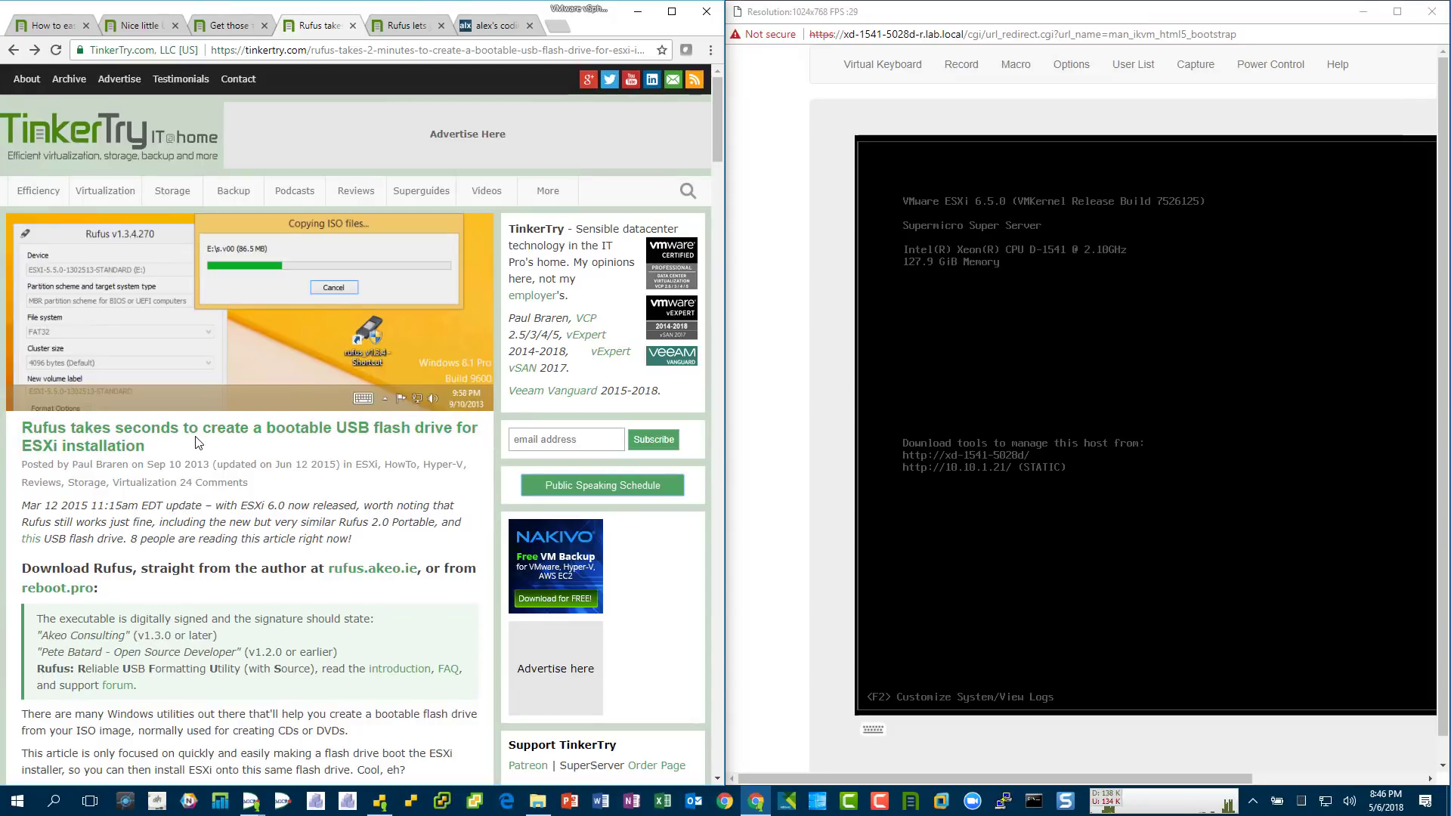
{"action": "left_click", "coordinate": [409, 24]}
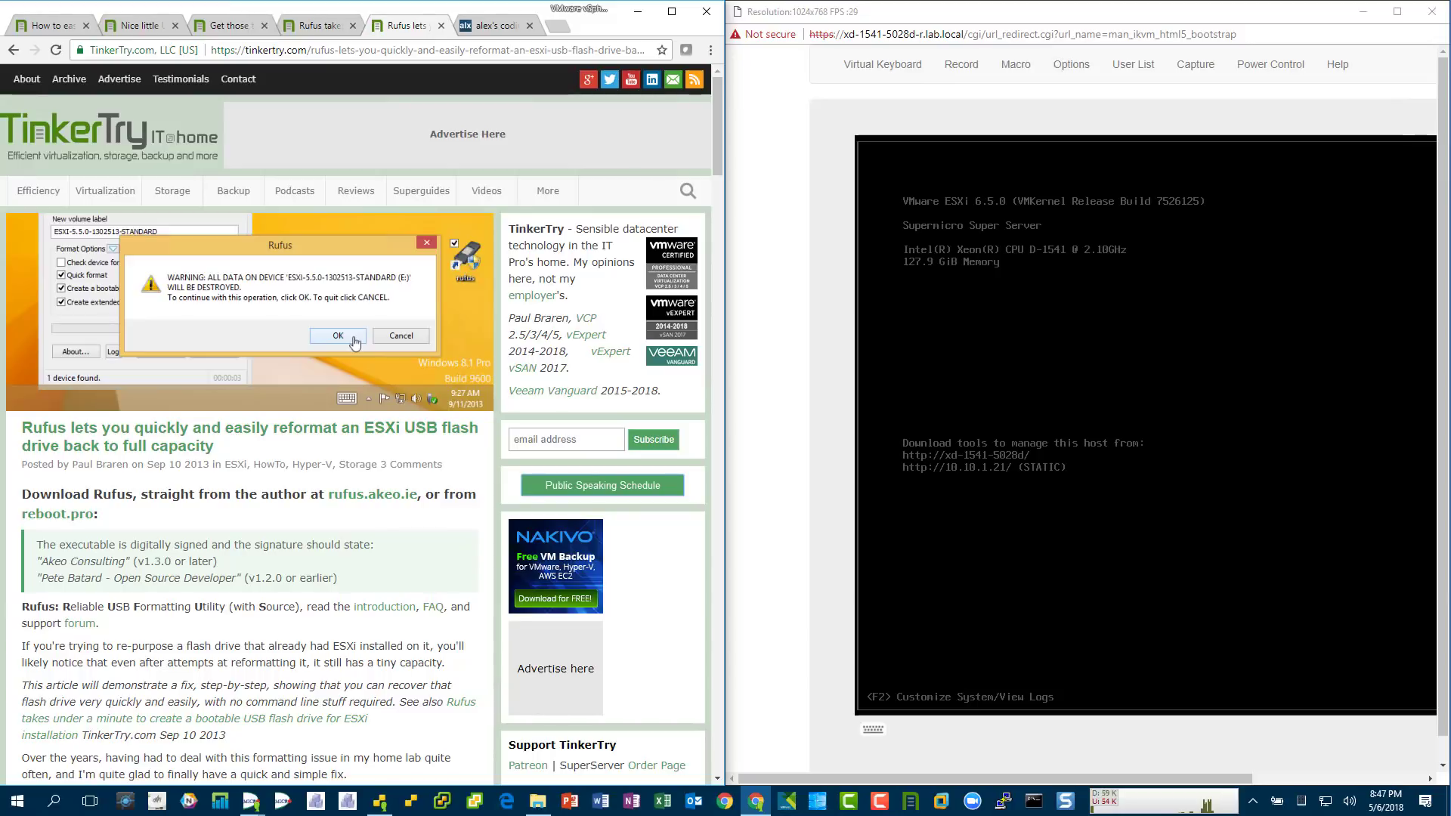
Step: Open the USB Image Tool page on alex's coding playground and examine its overview, features and screenshots
{"action": "left_click", "coordinate": [491, 26]}
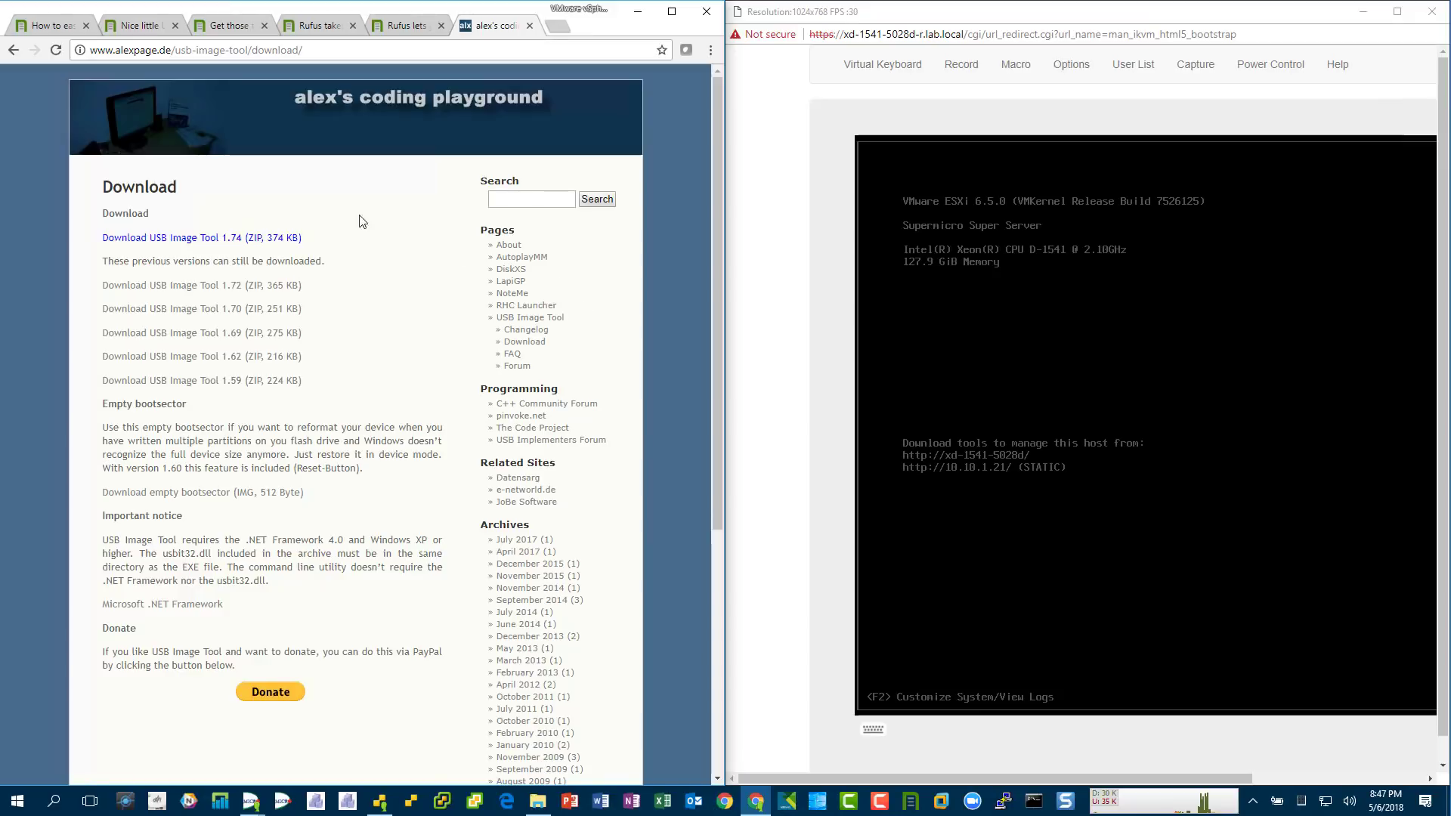
{"action": "left_click", "coordinate": [14, 50]}
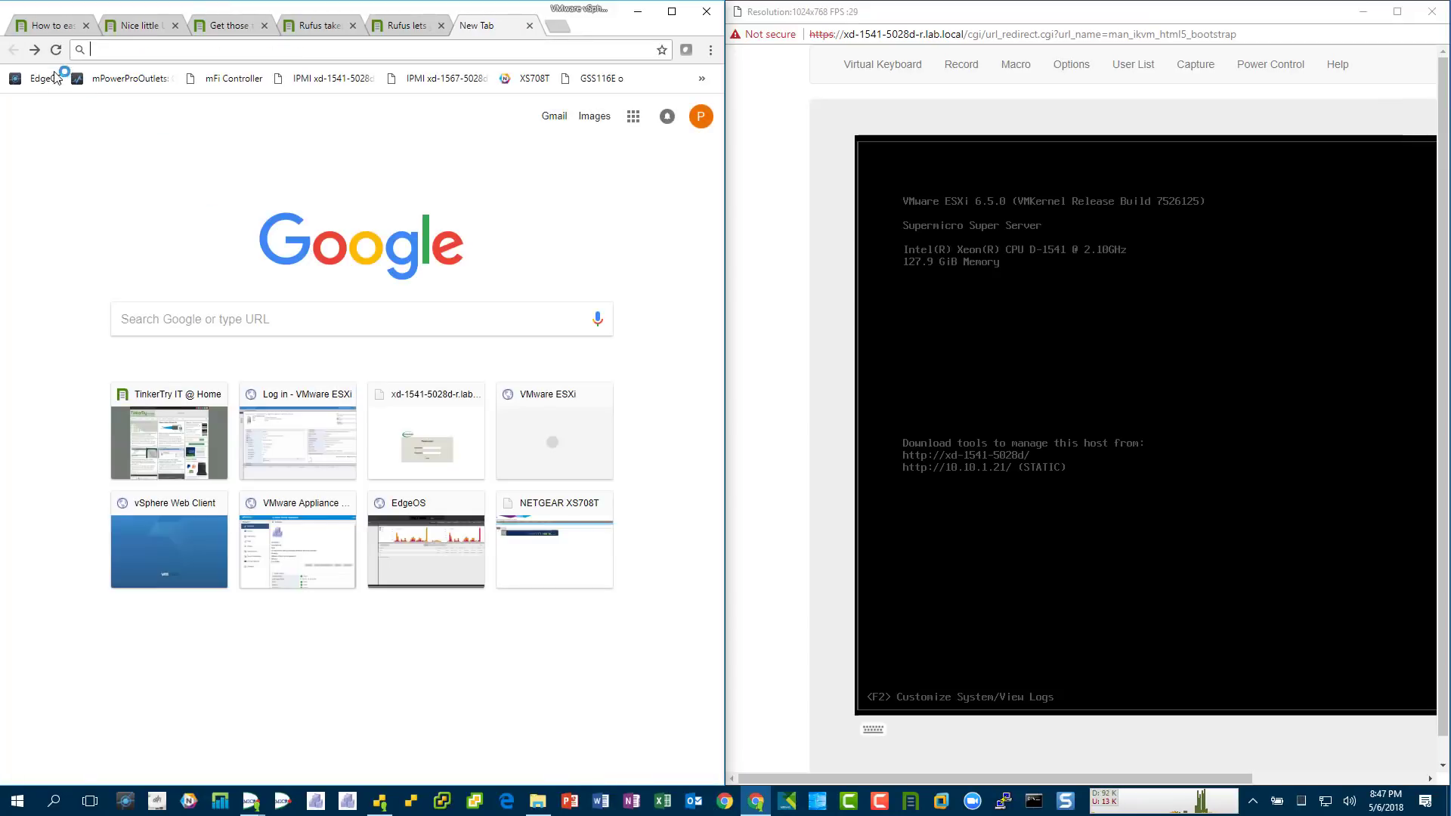
{"action": "left_click", "coordinate": [35, 50]}
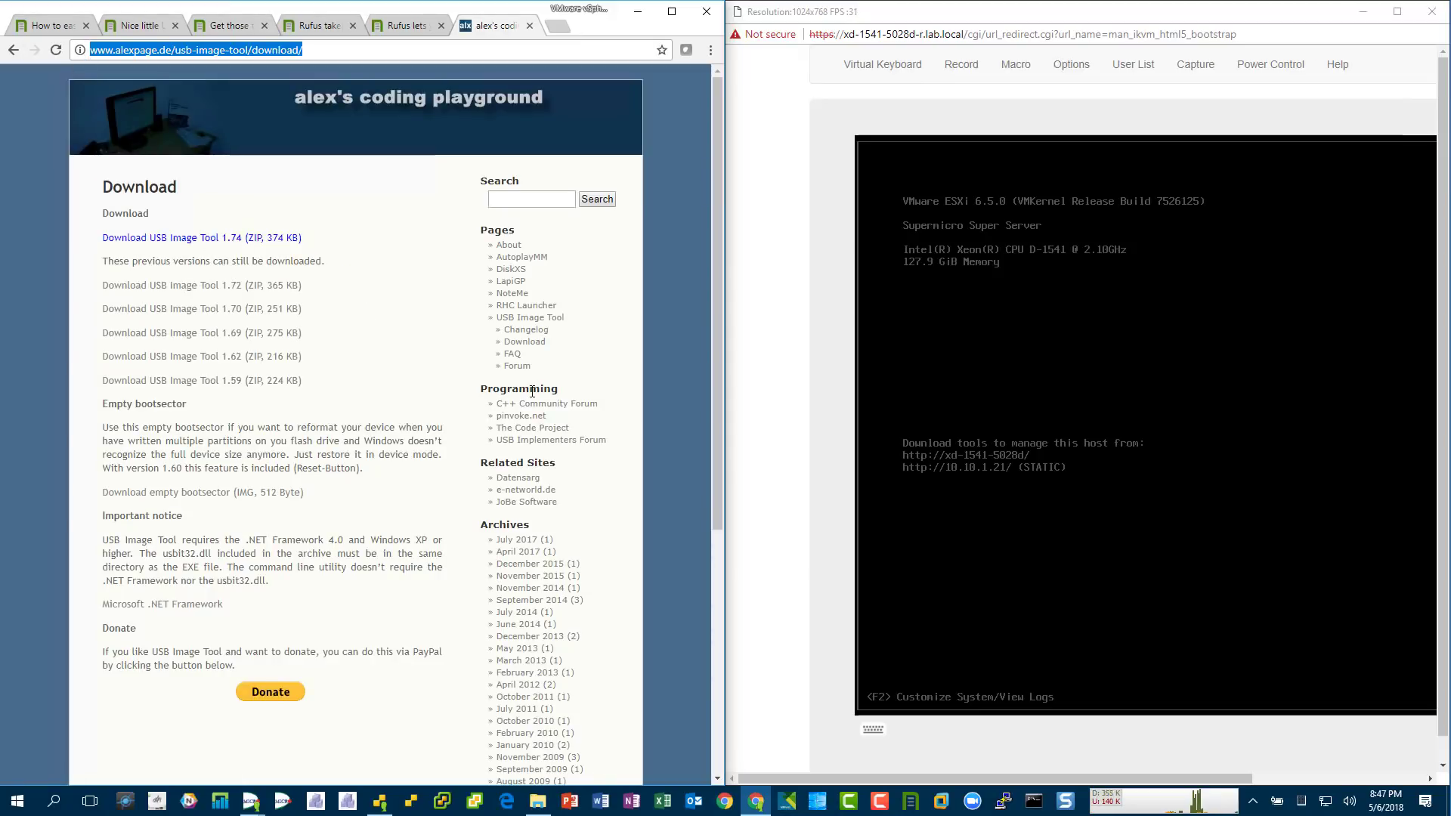
{"action": "left_click", "coordinate": [554, 327]}
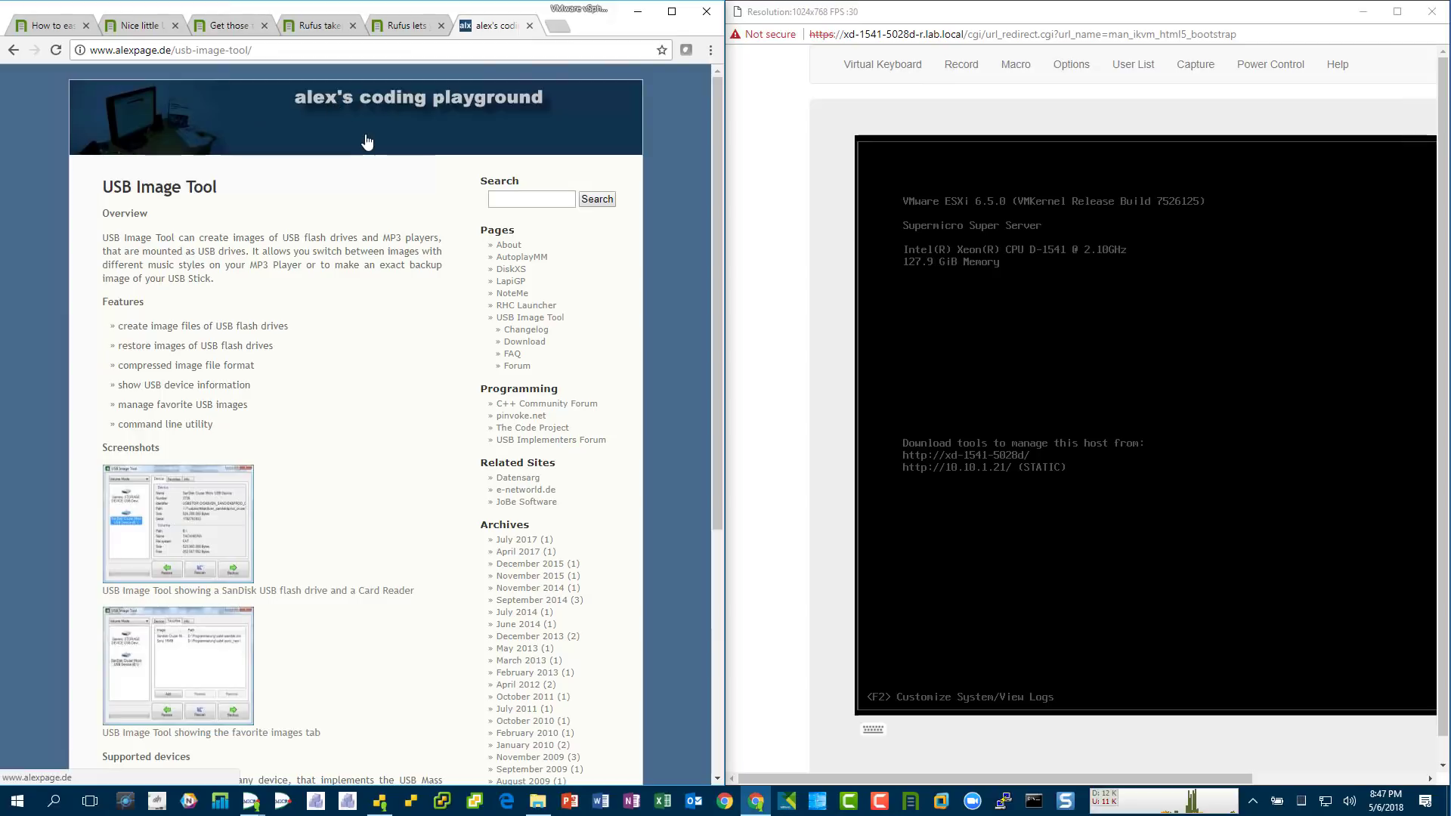
{"action": "scroll", "coordinate": [336, 367], "scroll_direction": "down", "scroll_amount": 2}
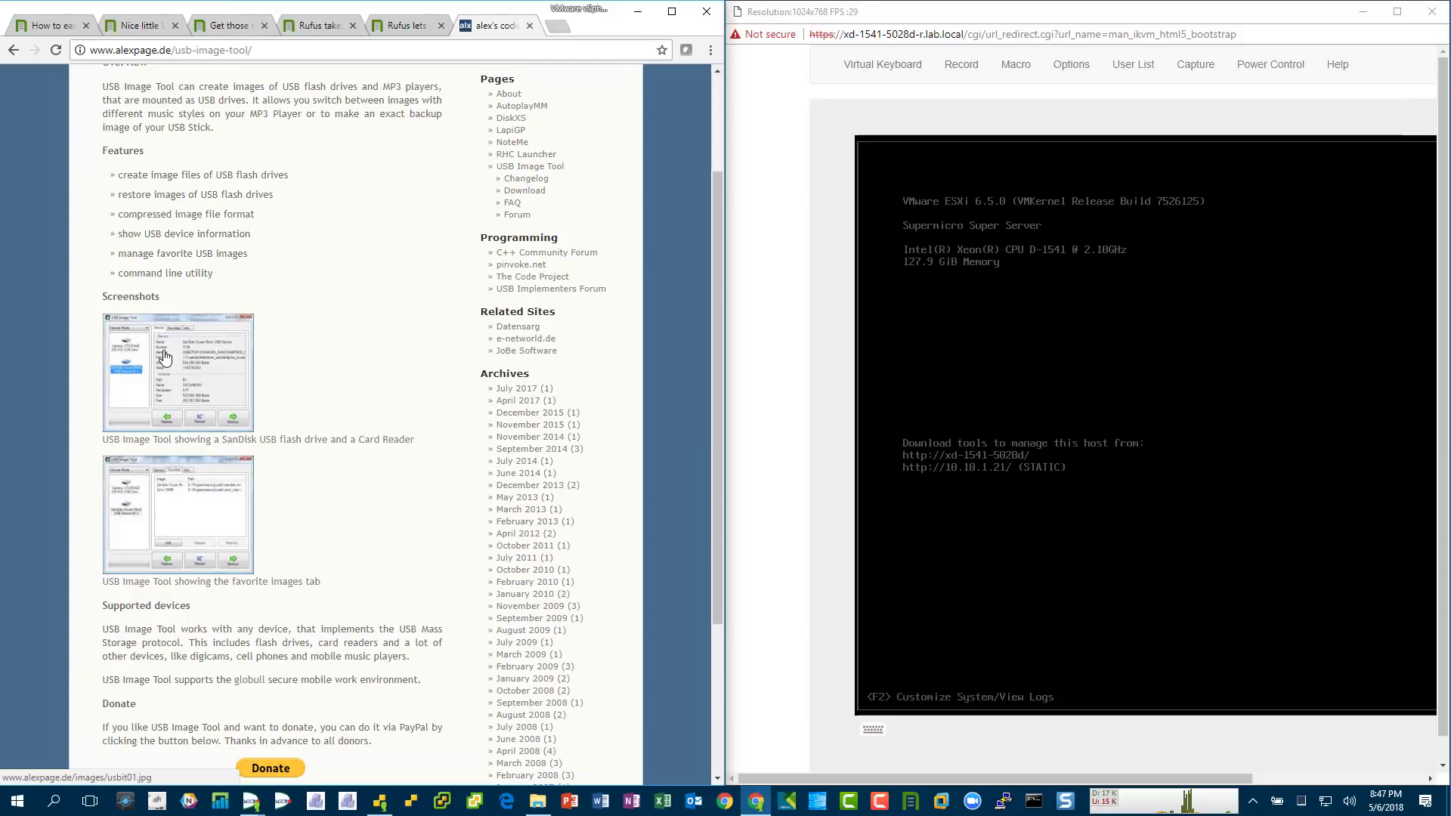
{"action": "scroll", "coordinate": [382, 378], "scroll_direction": "down", "scroll_amount": 1}
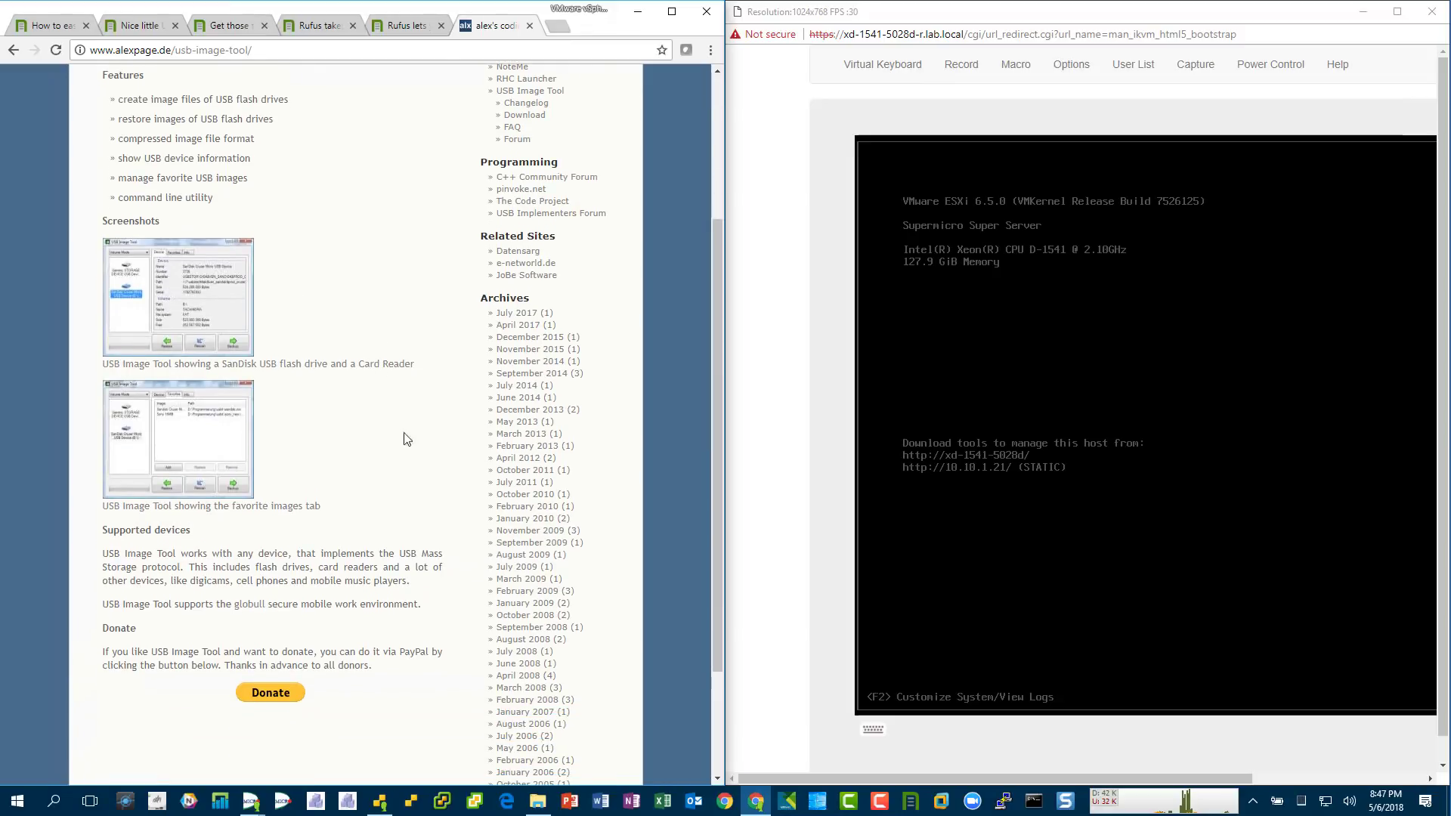
{"action": "scroll", "coordinate": [385, 505], "scroll_direction": "up", "scroll_amount": 3}
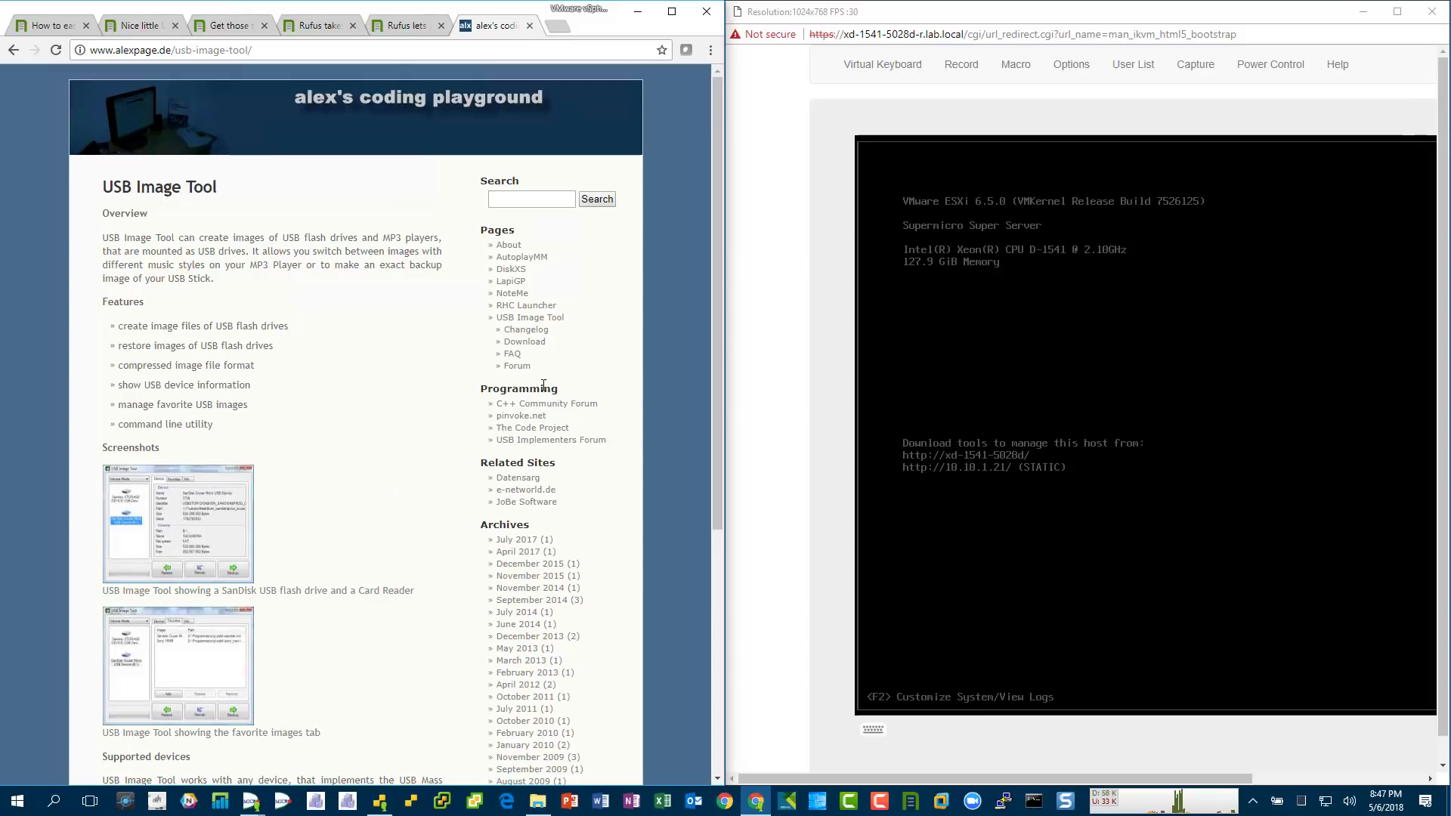
Step: Download USB Image Tool 1.74 and save it as usbit.zip in the Downloads\_USB folder
{"action": "left_click", "coordinate": [536, 344]}
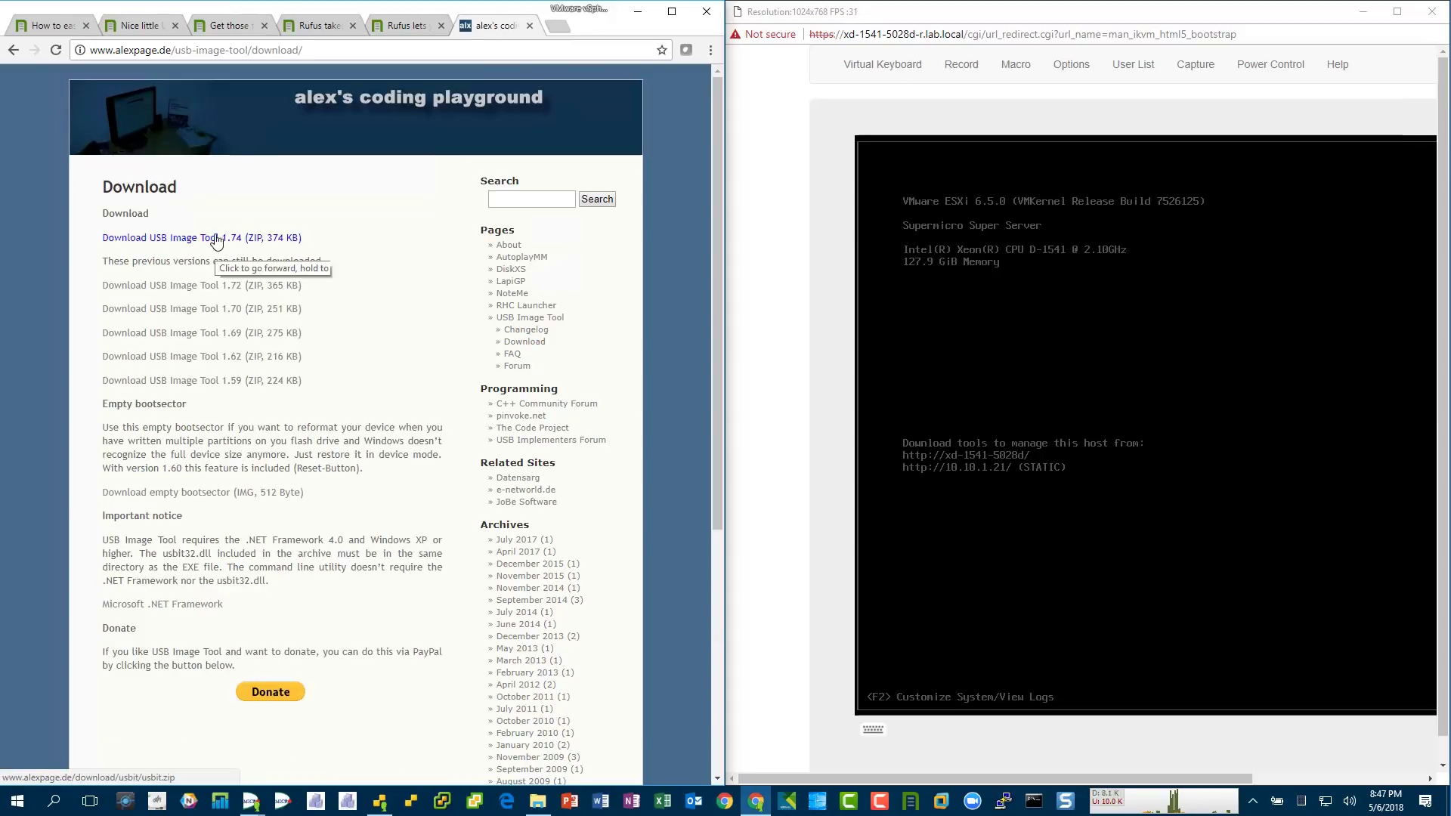
{"action": "left_click", "coordinate": [219, 238]}
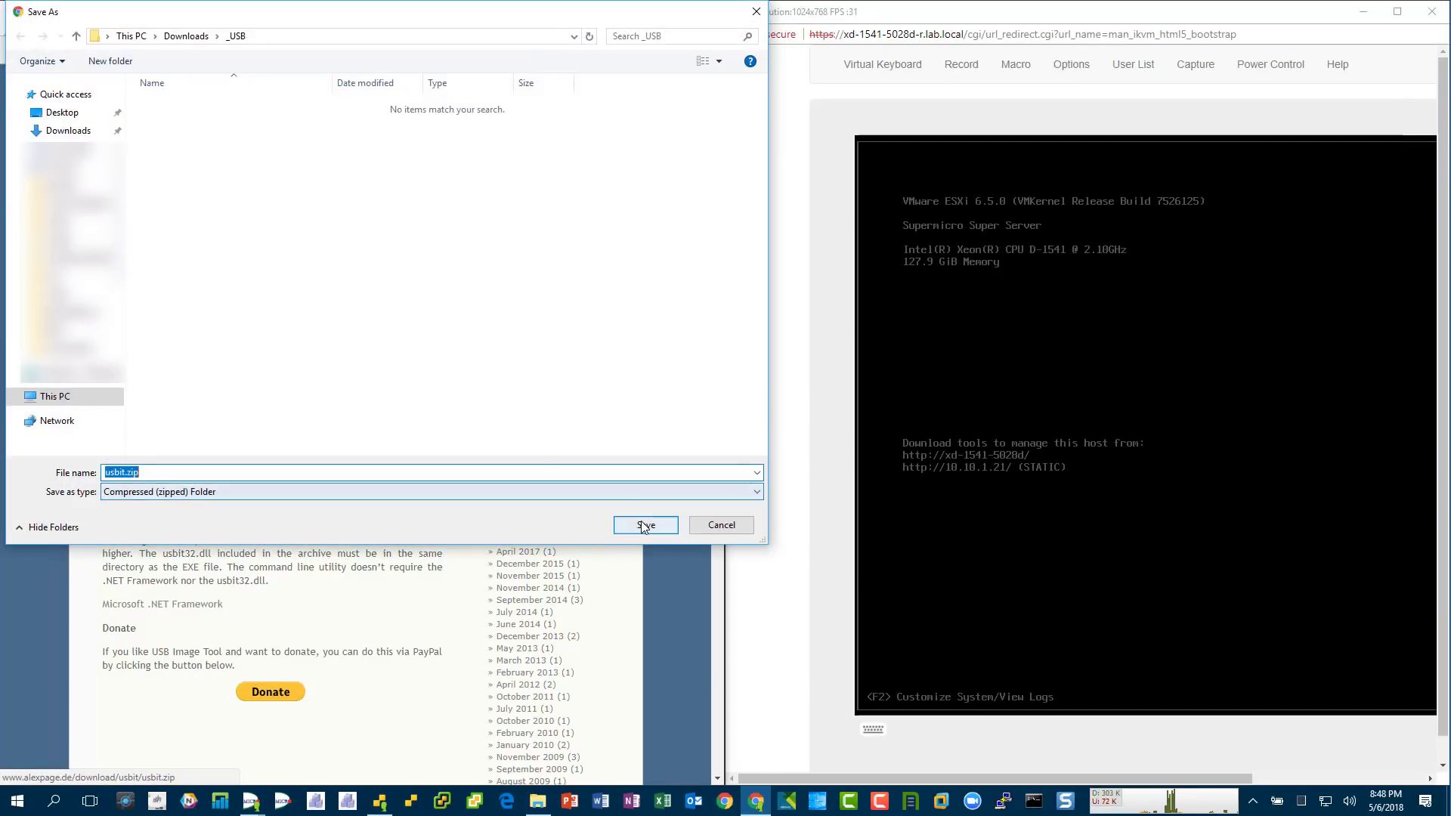
{"action": "left_click", "coordinate": [647, 526]}
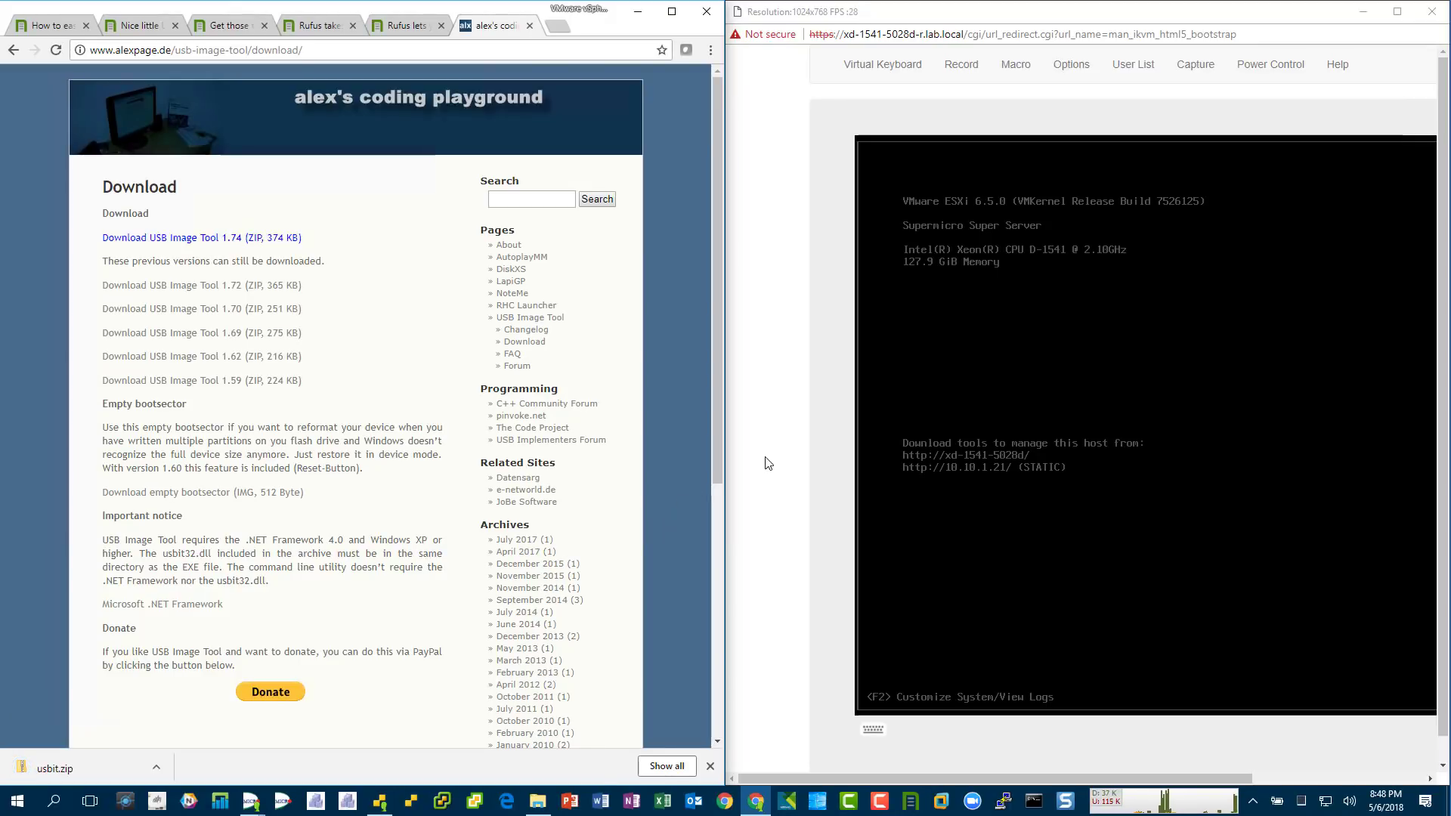
Step: Wake the host's remote console, switch to the VMware ESXi Host Client and shut down the host xd-1541-5028d.lab.local
{"action": "left_click", "coordinate": [931, 451]}
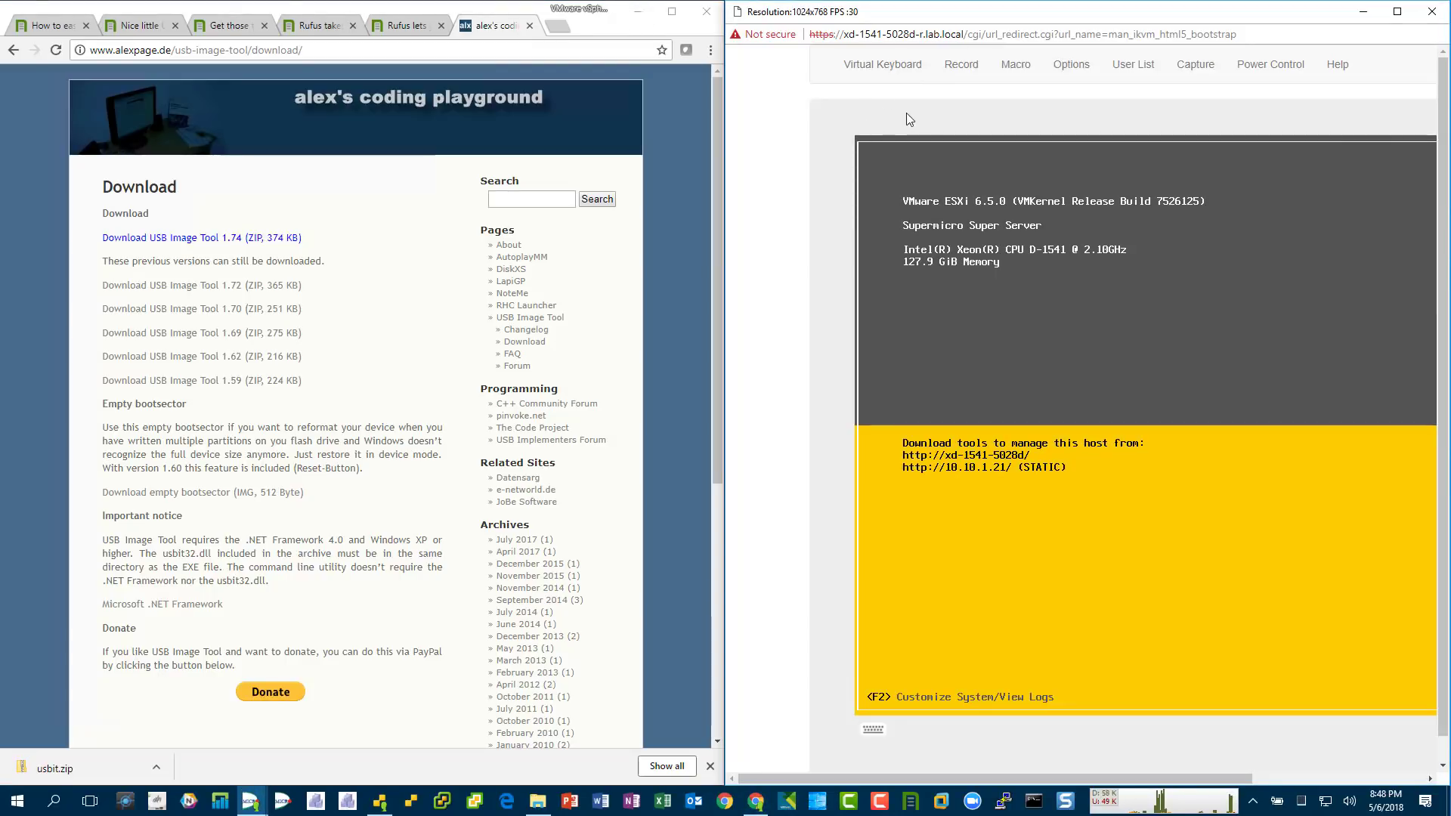
{"action": "left_click", "coordinate": [639, 12]}
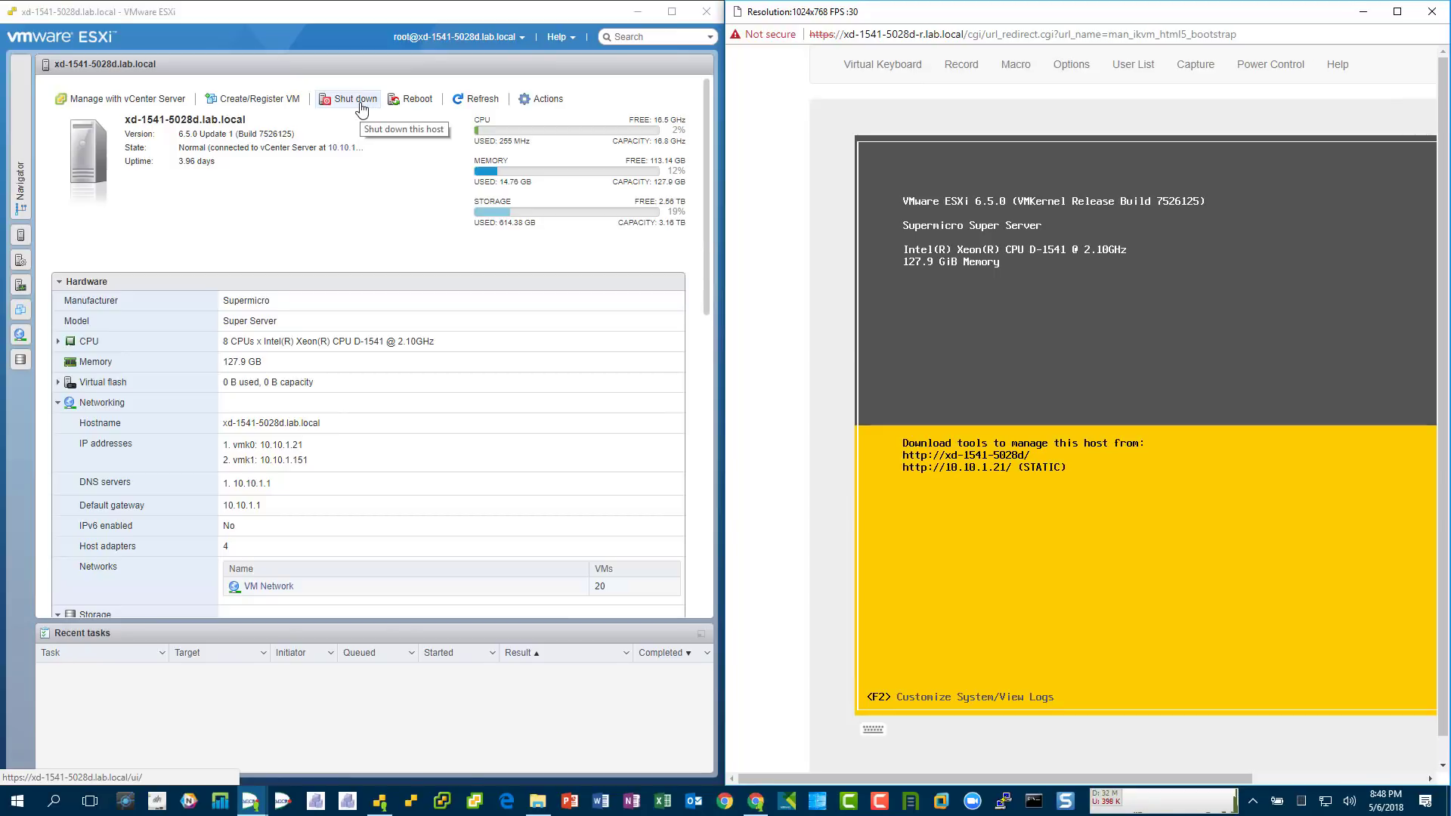
{"action": "left_click", "coordinate": [361, 106]}
{"action": "left_click", "coordinate": [492, 478]}
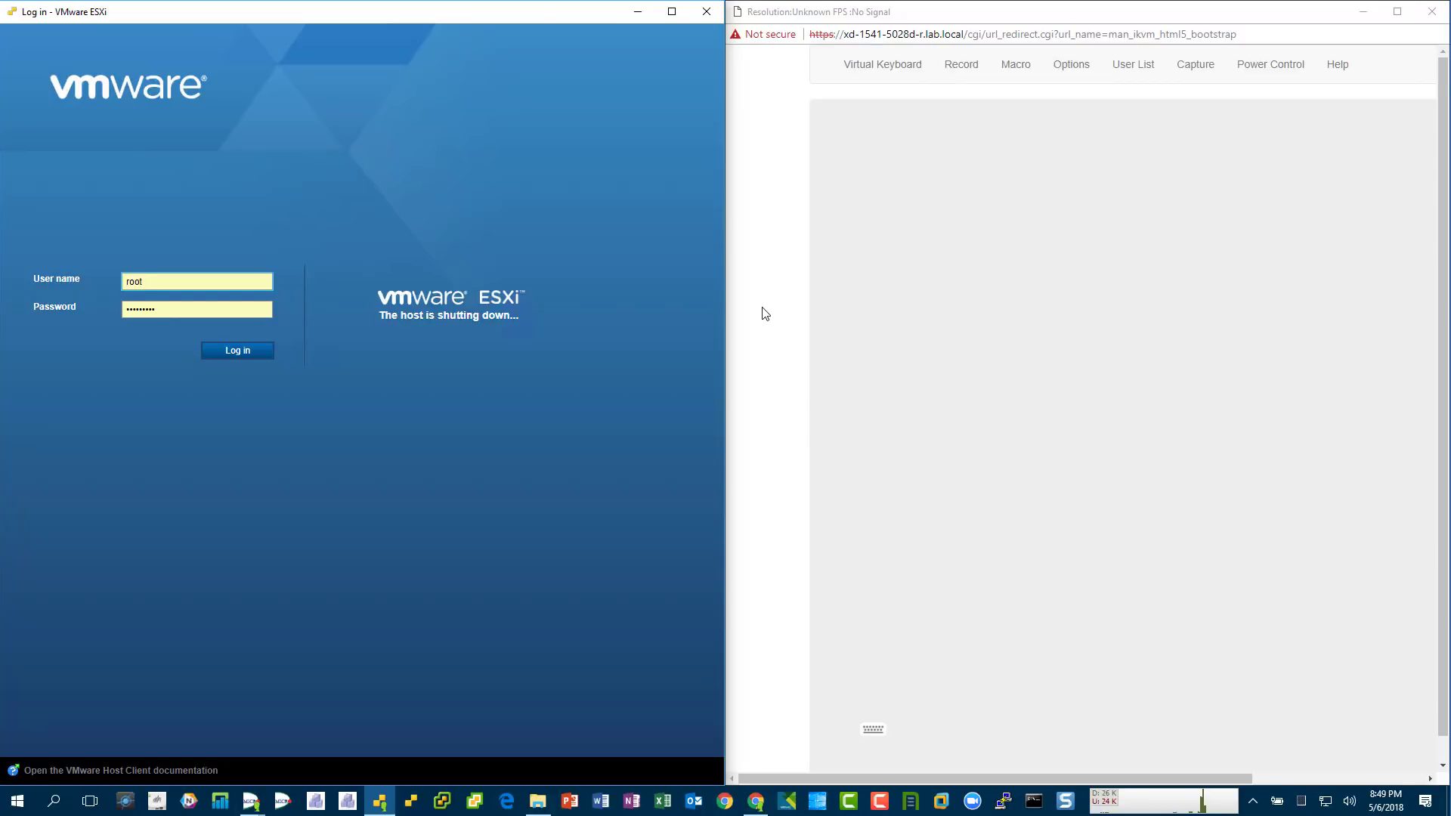
Step: Close the ESXi login window and minimize the iKVM console and Supermicro management windows
{"action": "left_click", "coordinate": [707, 14]}
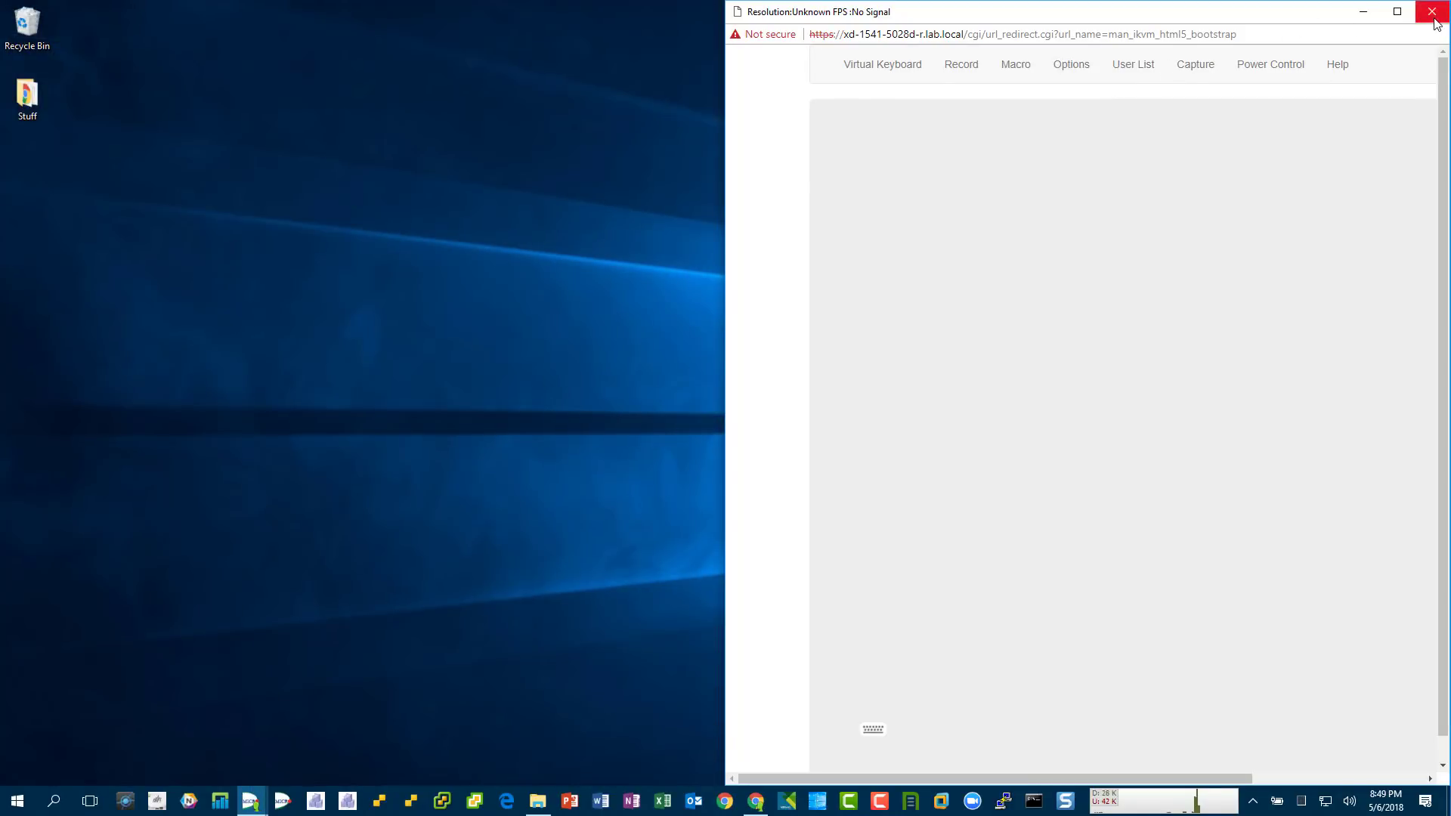
{"action": "left_click", "coordinate": [1363, 13]}
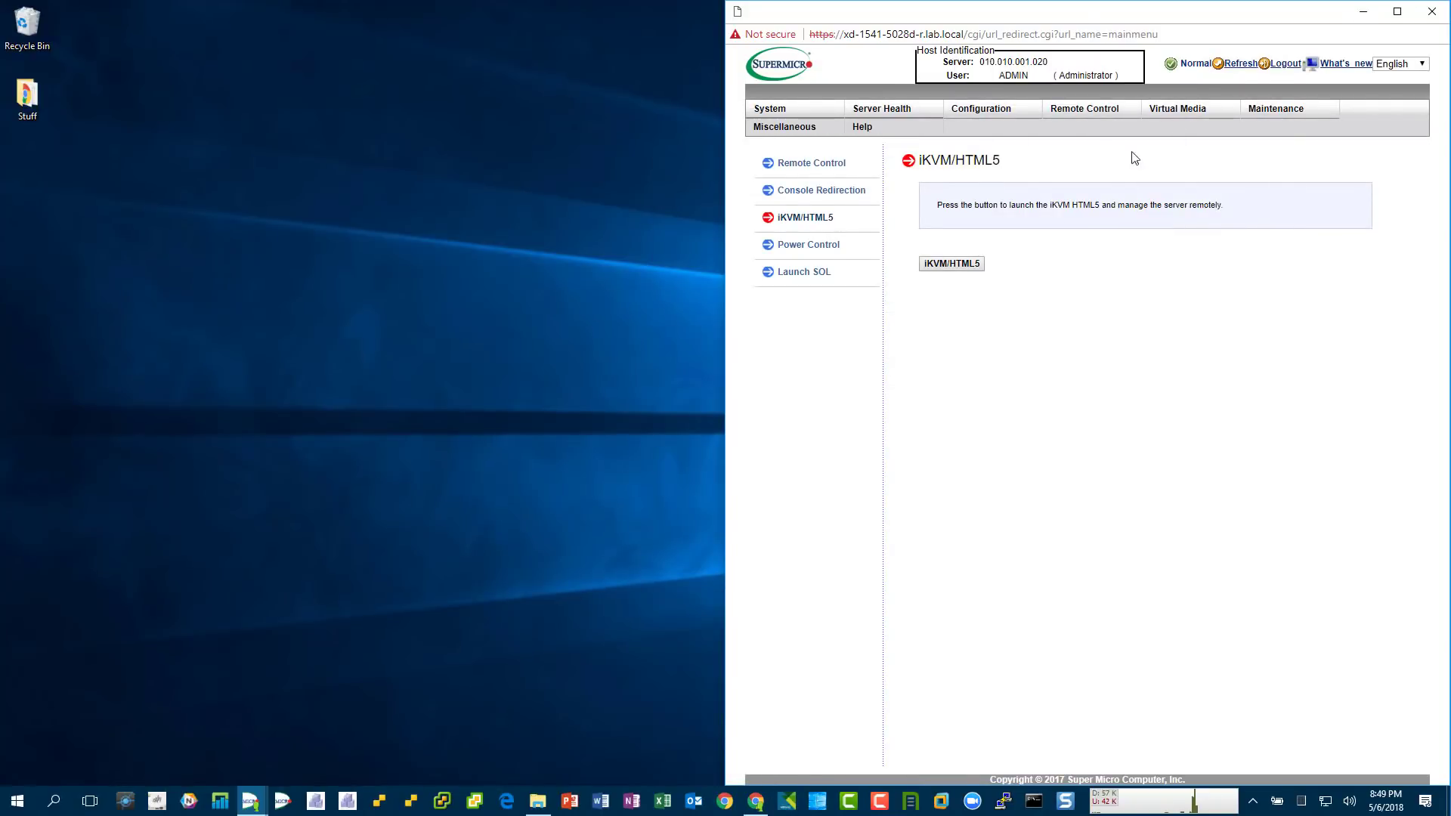
{"action": "left_click", "coordinate": [1363, 11]}
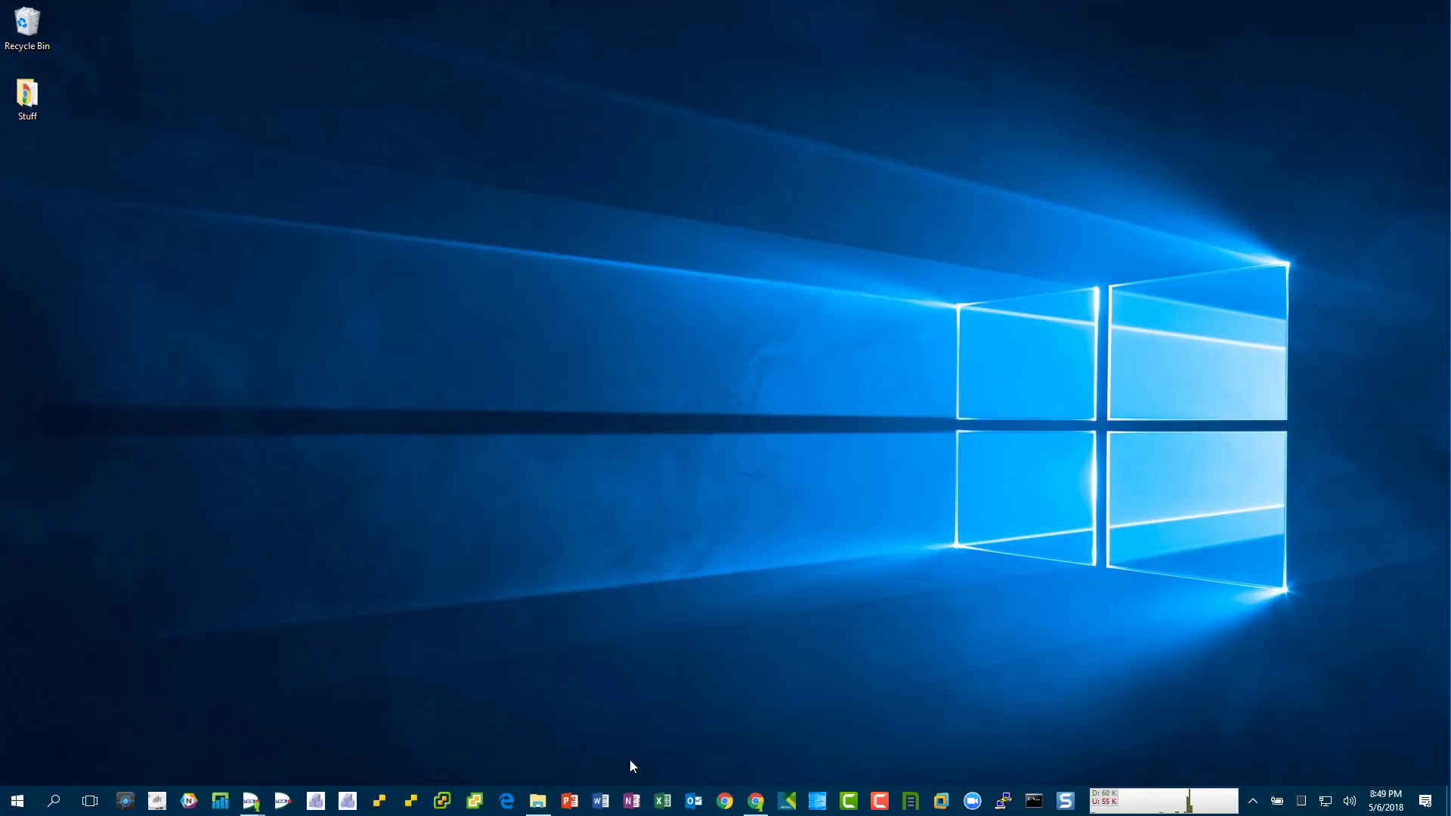
Step: Extract usbit.zip from the Downloads\_USB folder into a usbit subfolder, and close the original _USB window
{"action": "left_click", "coordinate": [534, 809]}
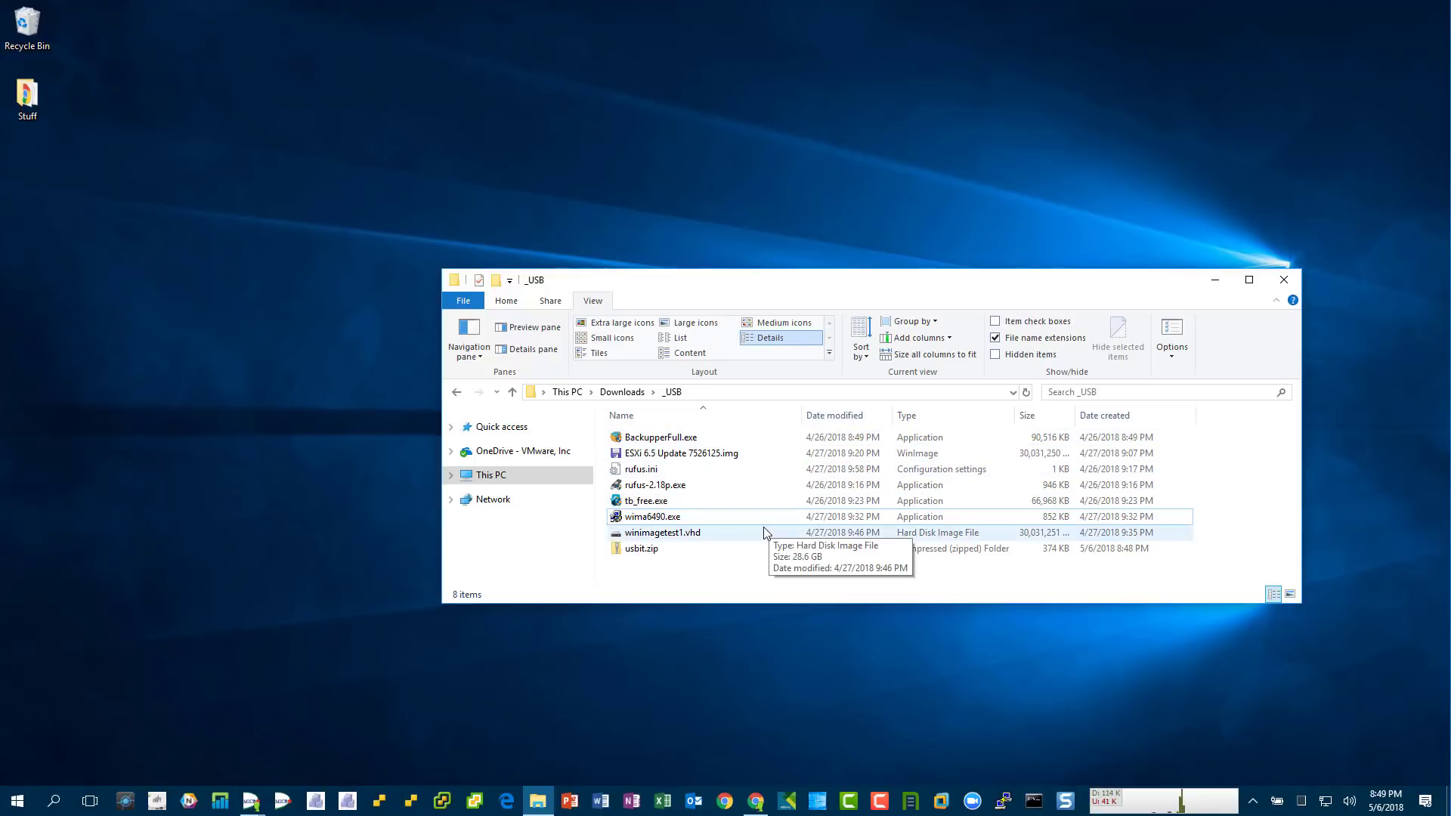
{"action": "right_click", "coordinate": [665, 556]}
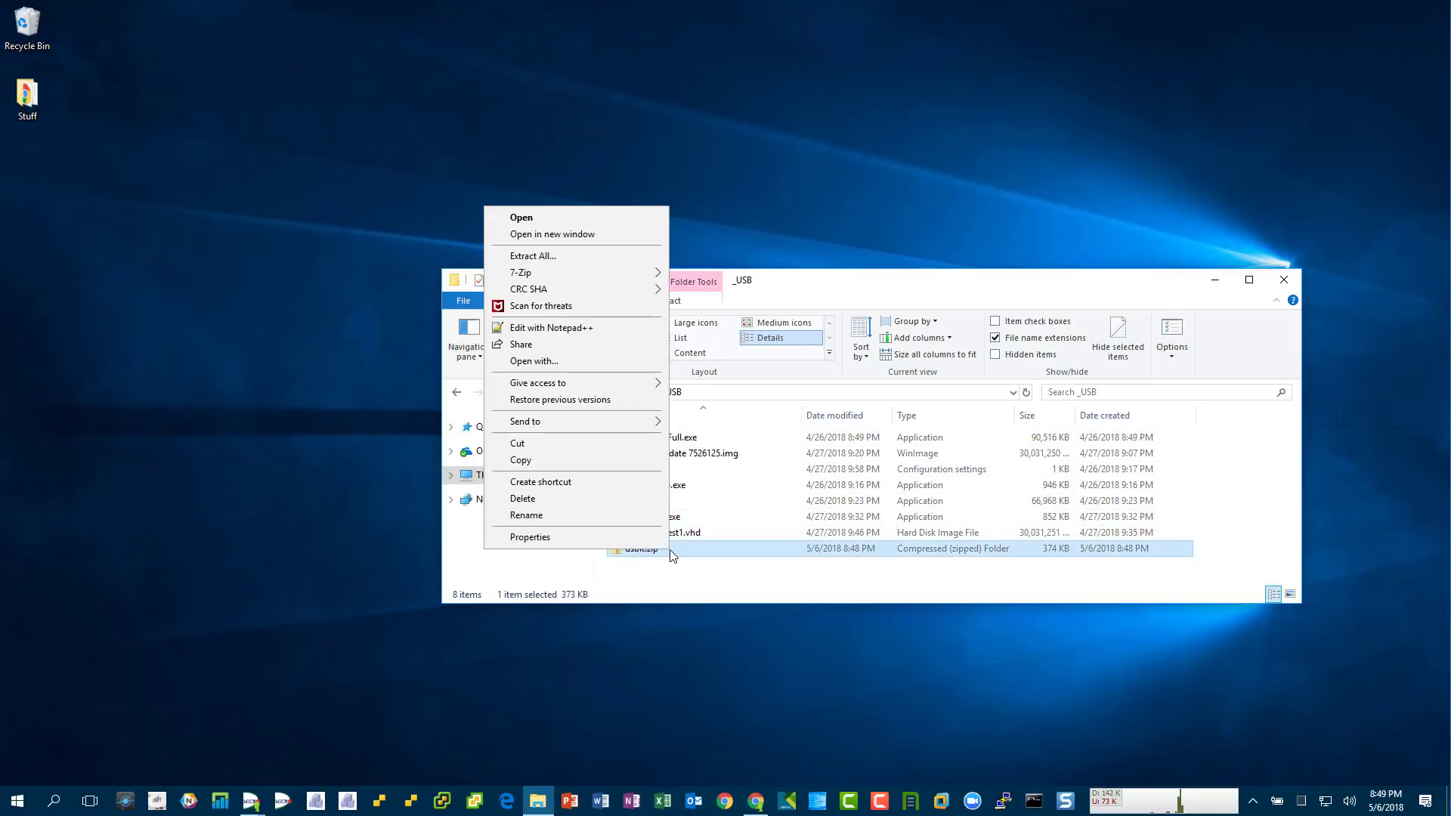
{"action": "left_click", "coordinate": [557, 256]}
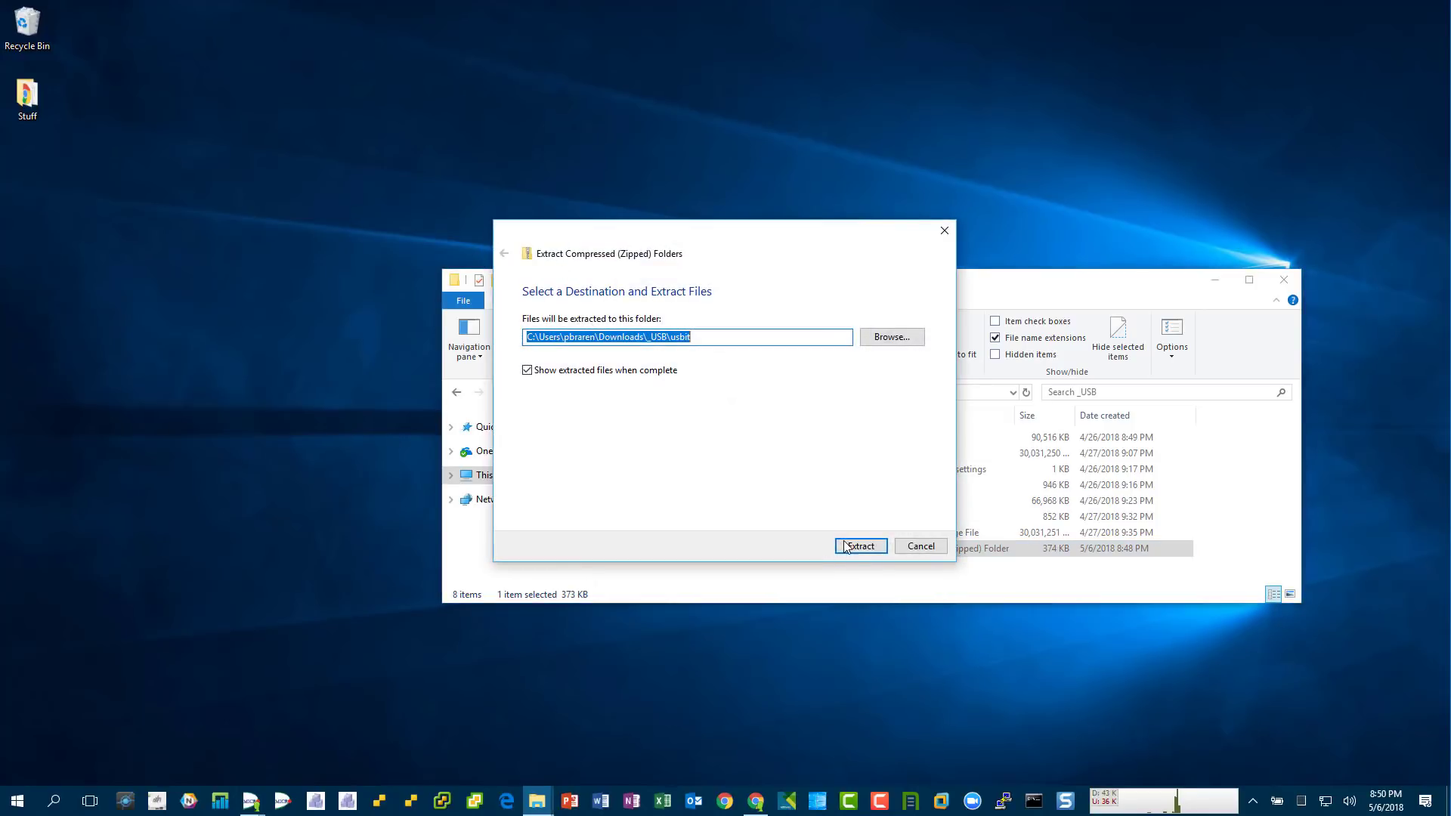
{"action": "left_click", "coordinate": [853, 545]}
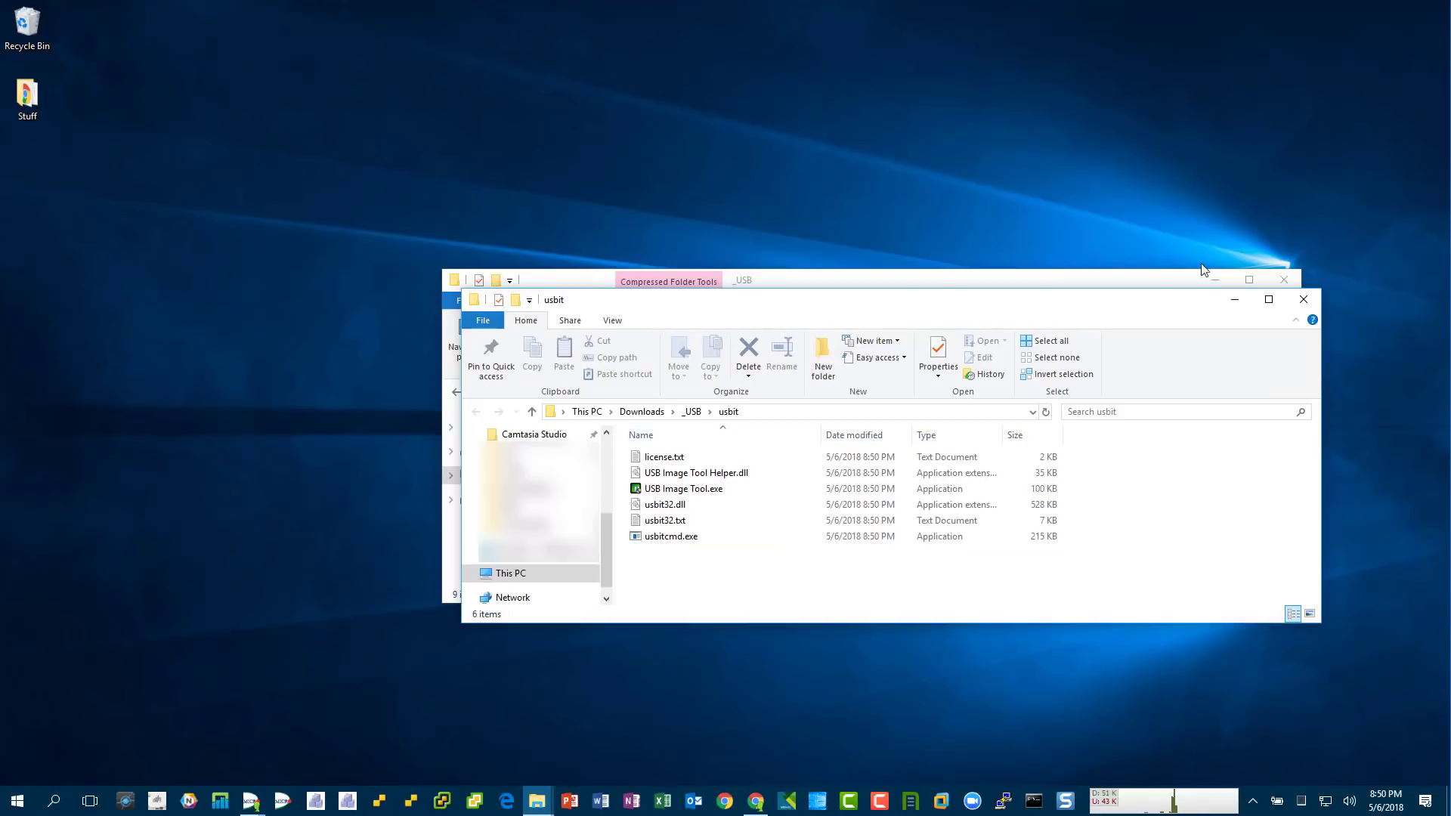
{"action": "left_click", "coordinate": [1285, 281]}
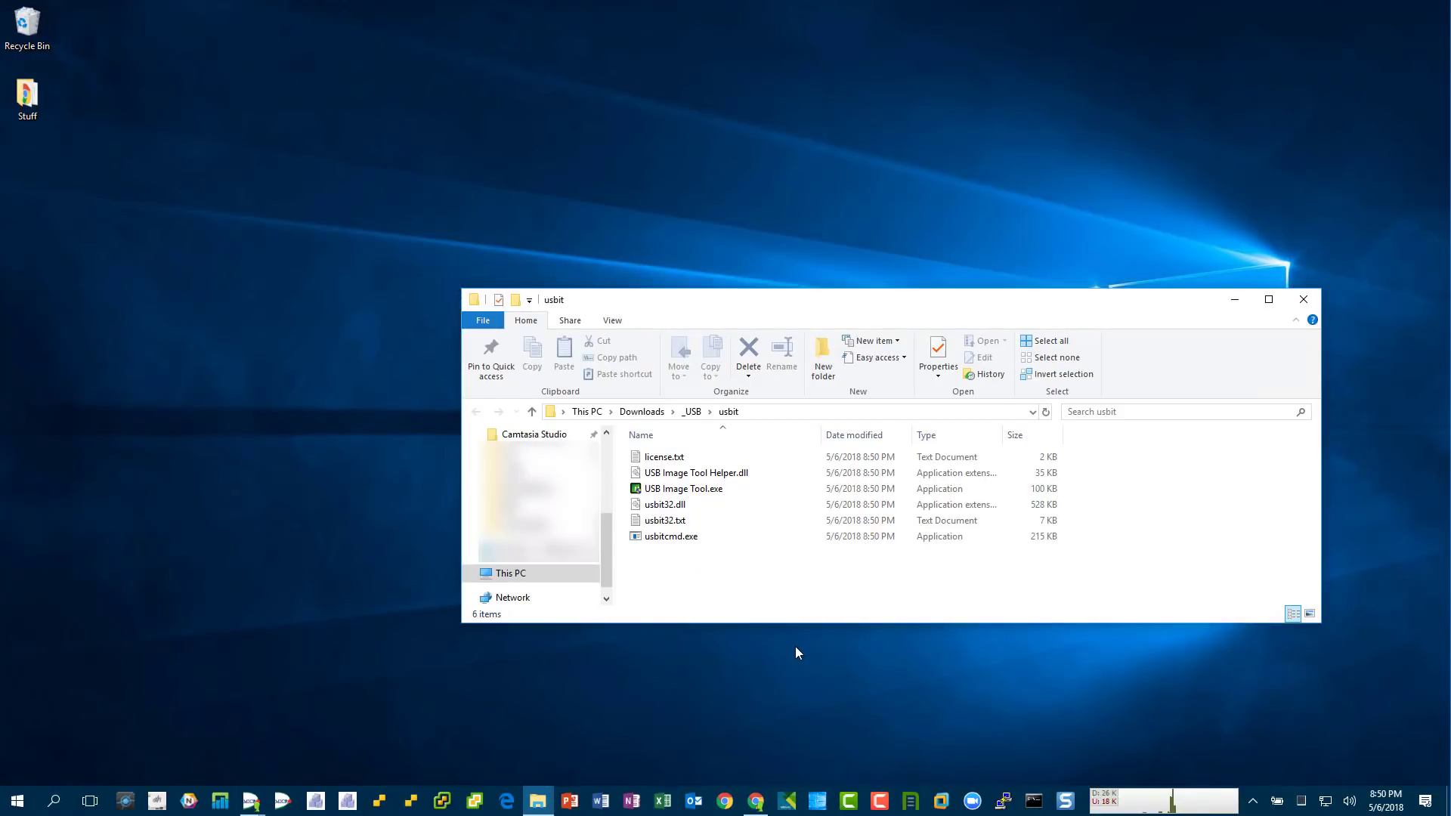
Step: Launch USB Image Tool.exe from the usbit folder to look at its main window, and close the program
{"action": "left_click", "coordinate": [719, 497]}
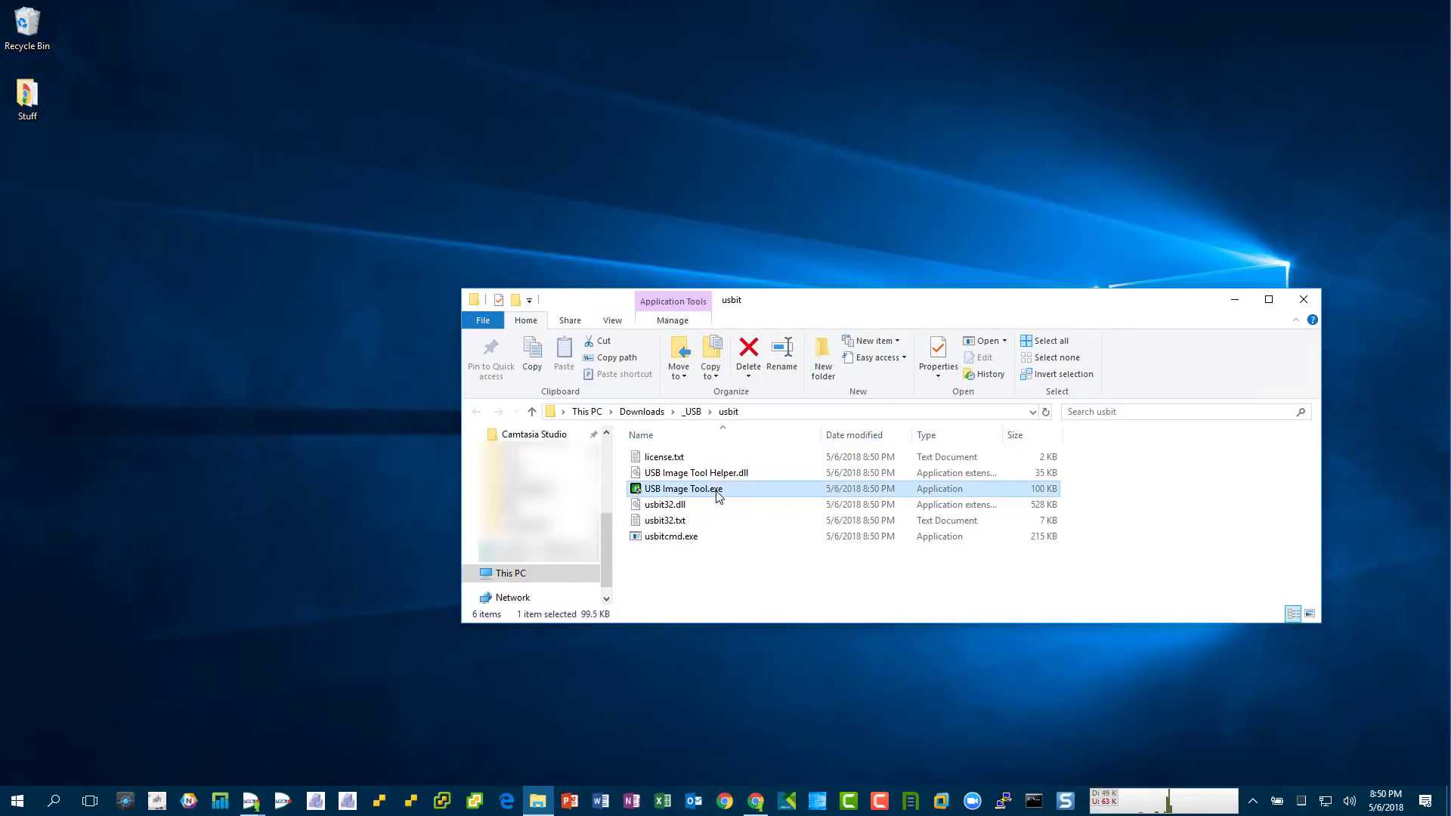
{"action": "double_click", "coordinate": [719, 497]}
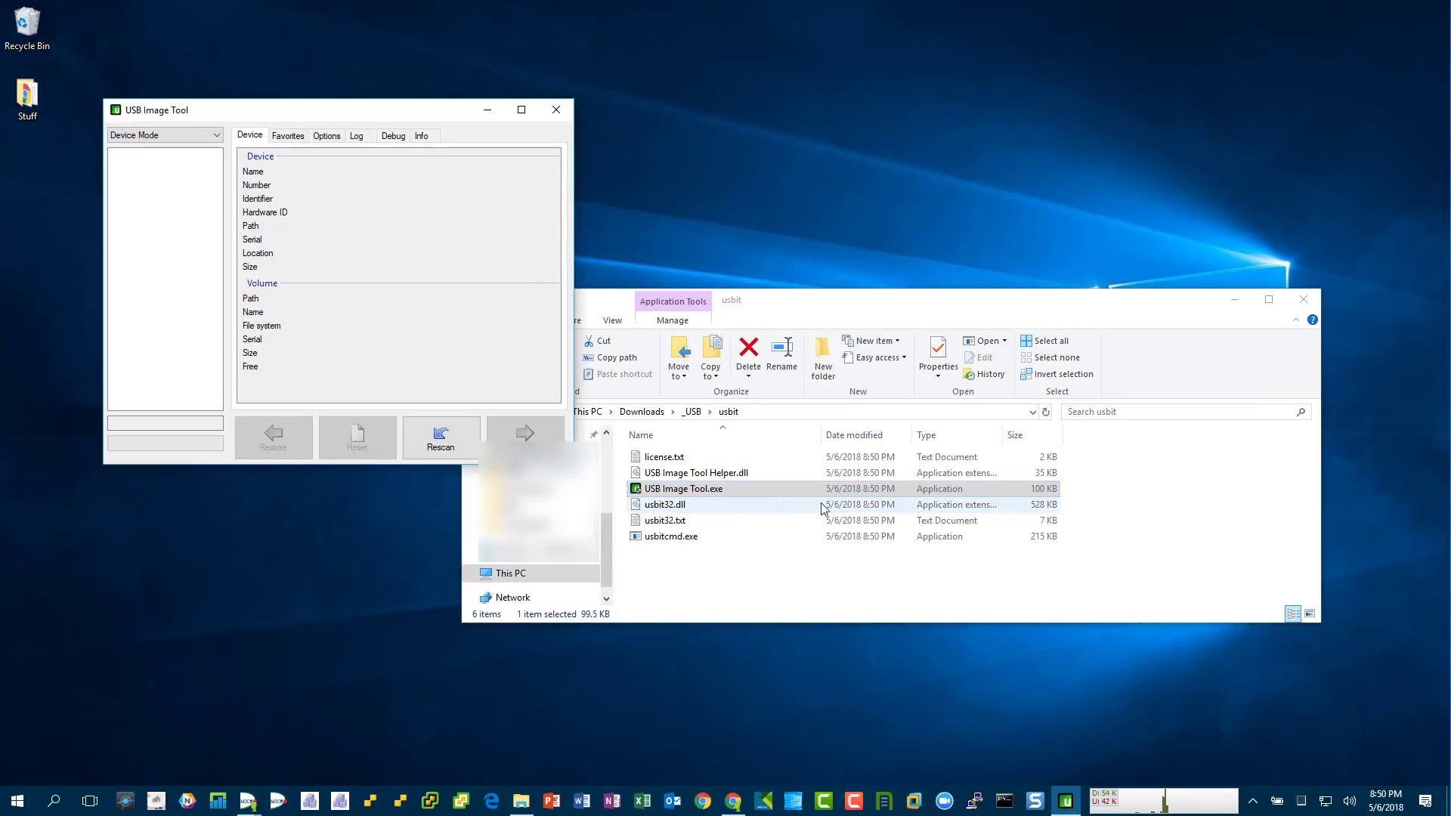
{"action": "left_click", "coordinate": [556, 111]}
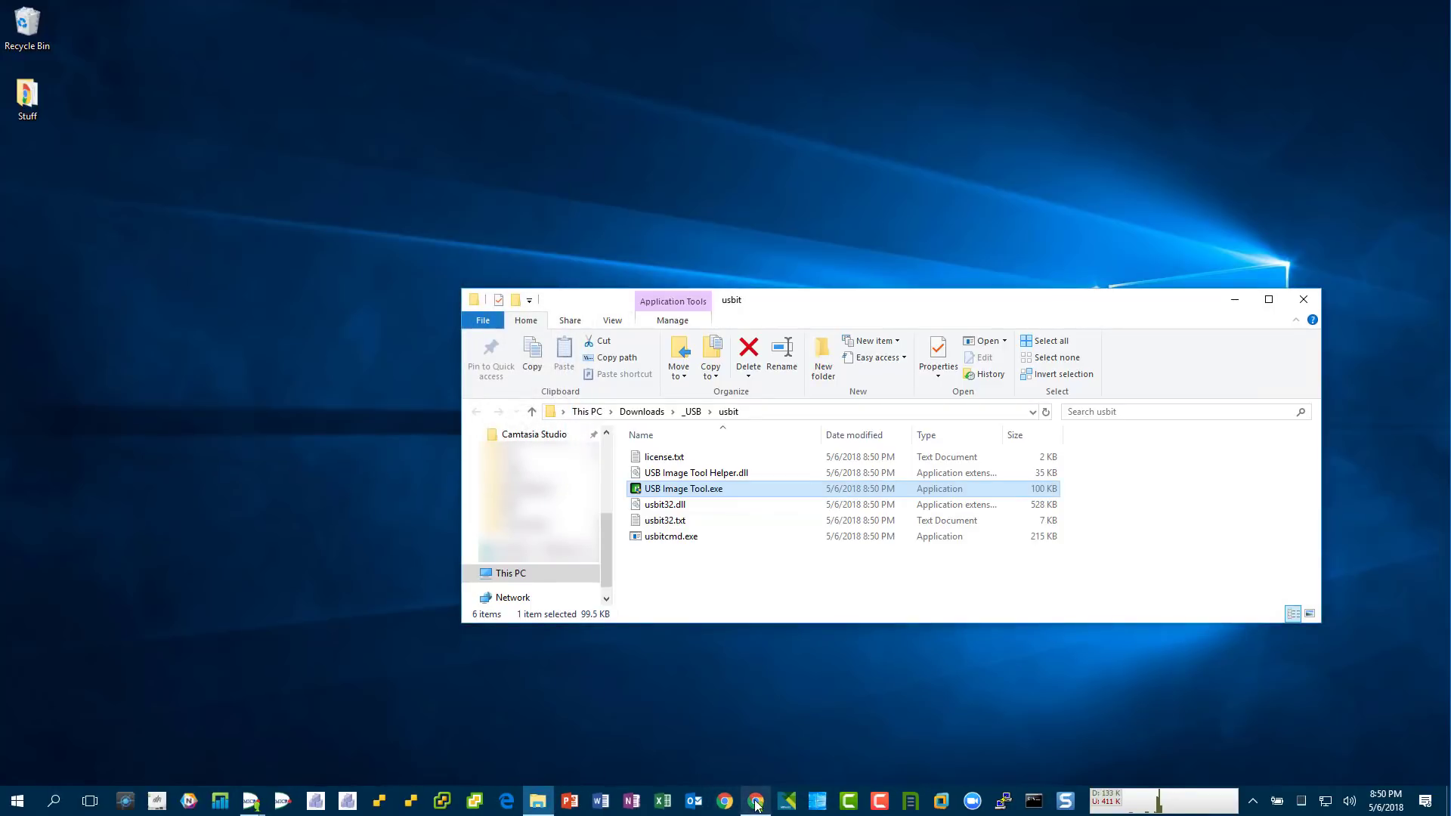
Step: Open tinkertry.com in a new browser tab and find the Connecticut VMUG UserCon article from February 2018
{"action": "left_click", "coordinate": [756, 801]}
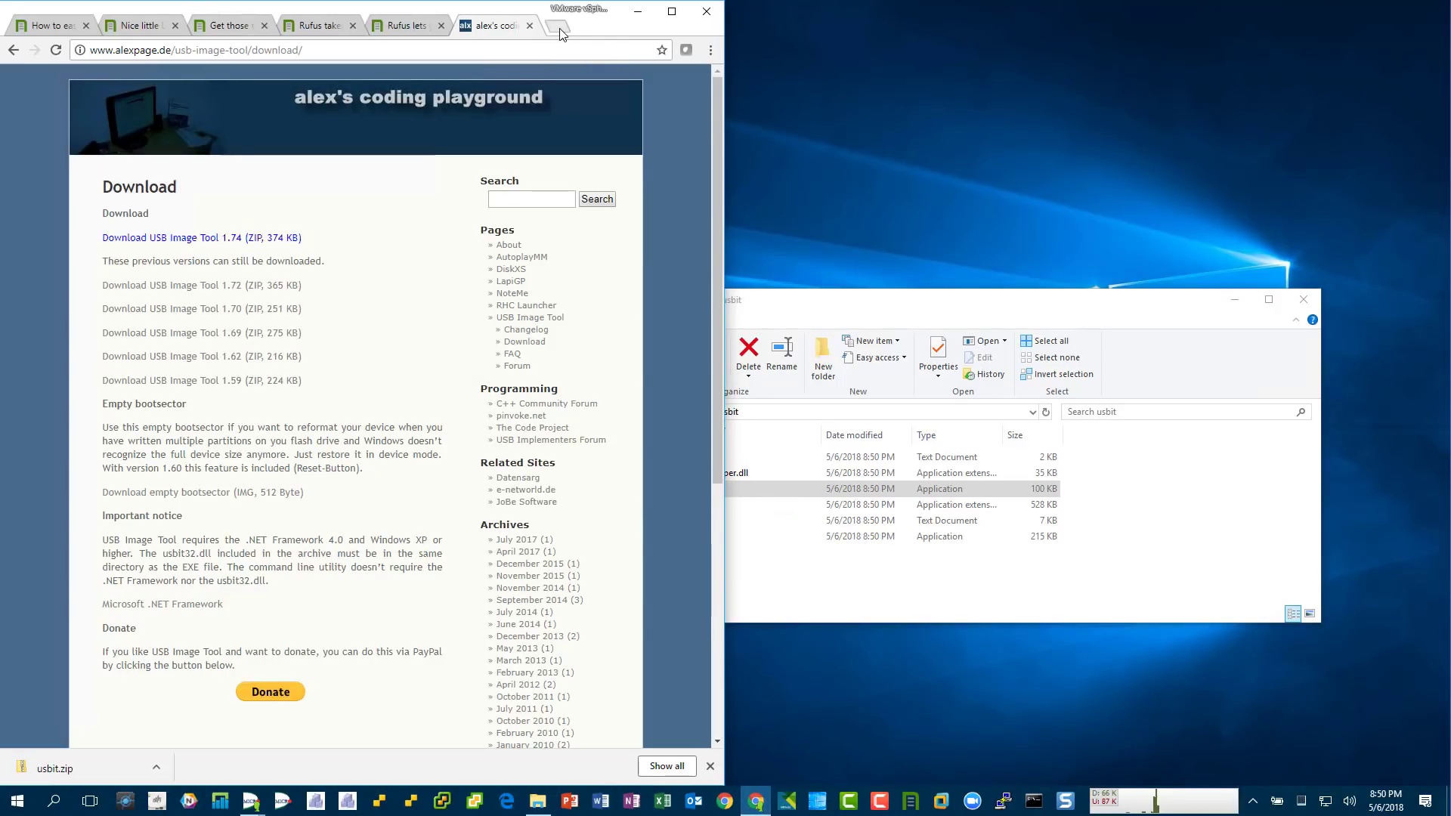
{"action": "left_click", "coordinate": [559, 29]}
{"action": "type", "text": "tinkertry.com"}
{"action": "key", "text": "Return"}
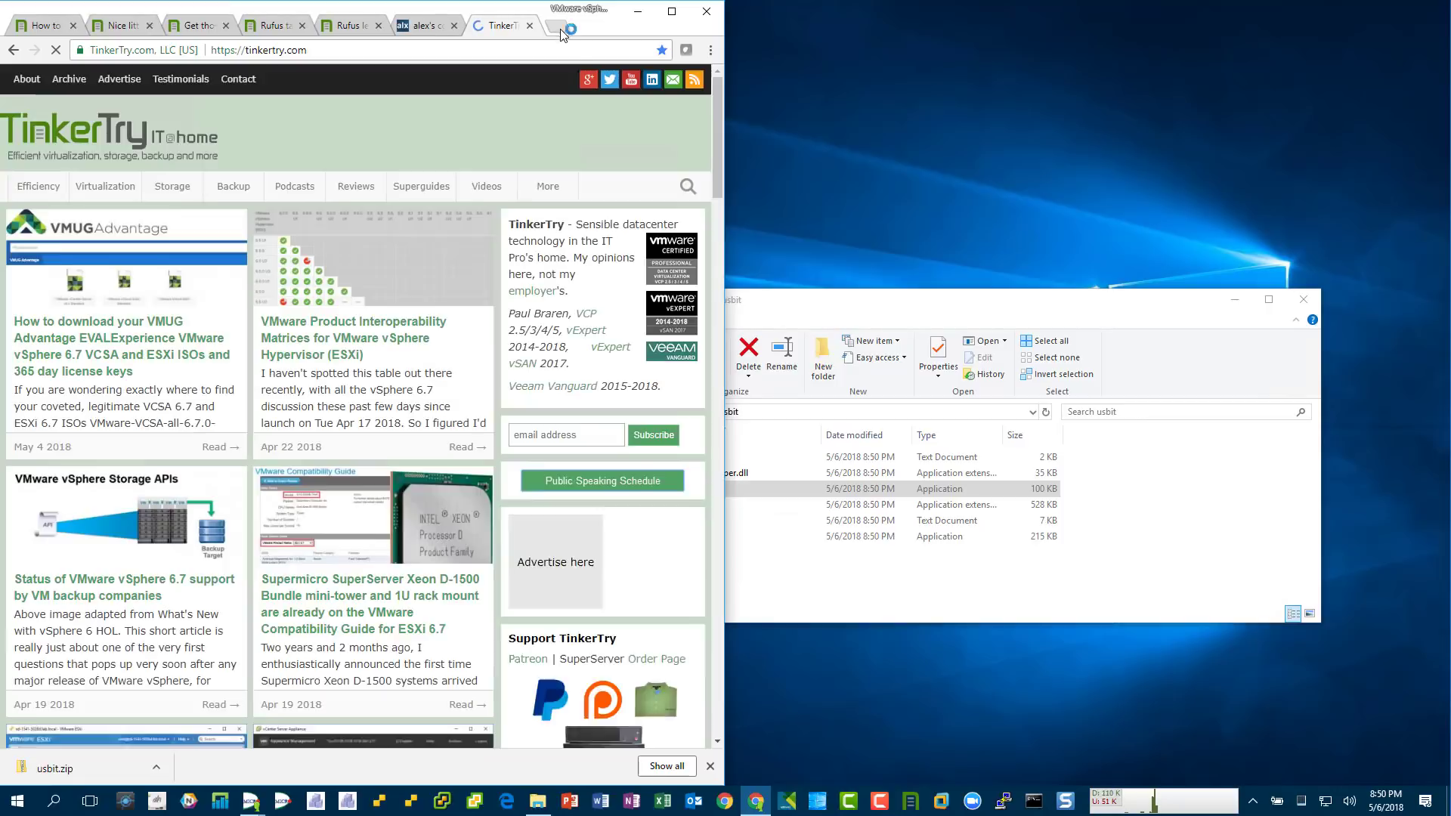
{"action": "scroll", "coordinate": [486, 338], "scroll_direction": "down", "scroll_amount": 10}
{"action": "scroll", "coordinate": [486, 338], "scroll_direction": "down", "scroll_amount": 9}
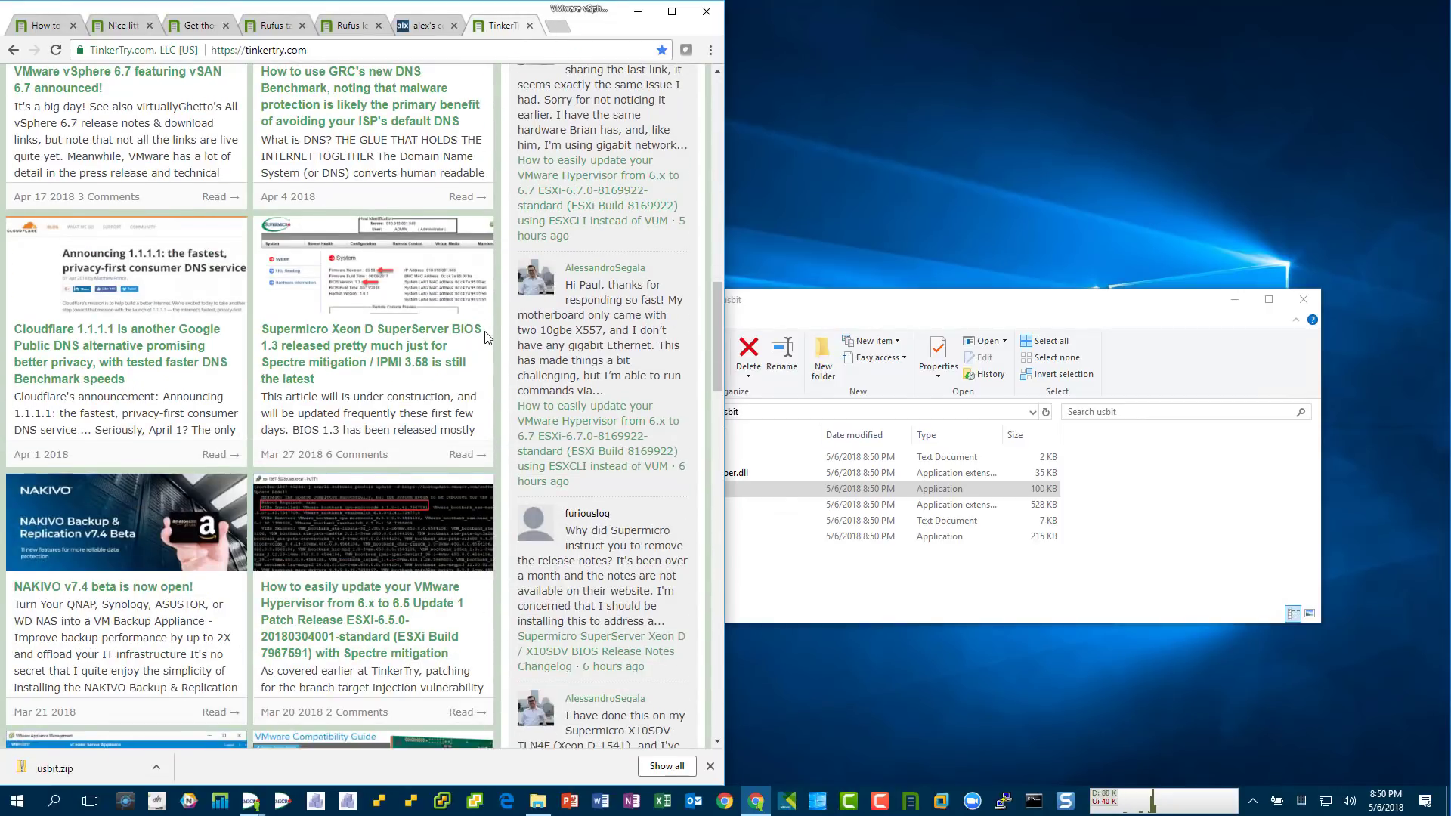
{"action": "scroll", "coordinate": [461, 344], "scroll_direction": "down", "scroll_amount": 7}
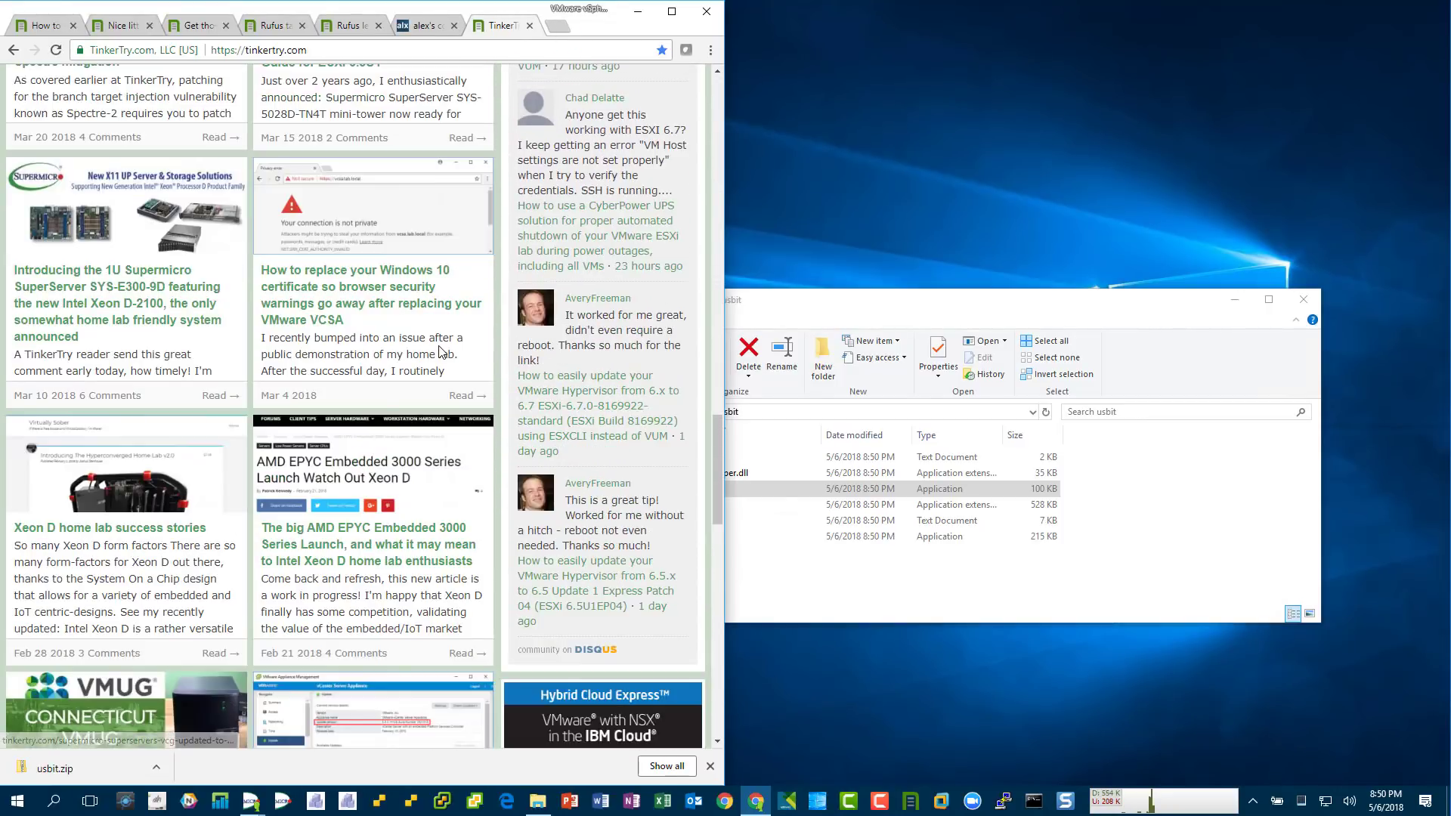
{"action": "scroll", "coordinate": [442, 351], "scroll_direction": "down", "scroll_amount": 5}
{"action": "left_click", "coordinate": [132, 520]}
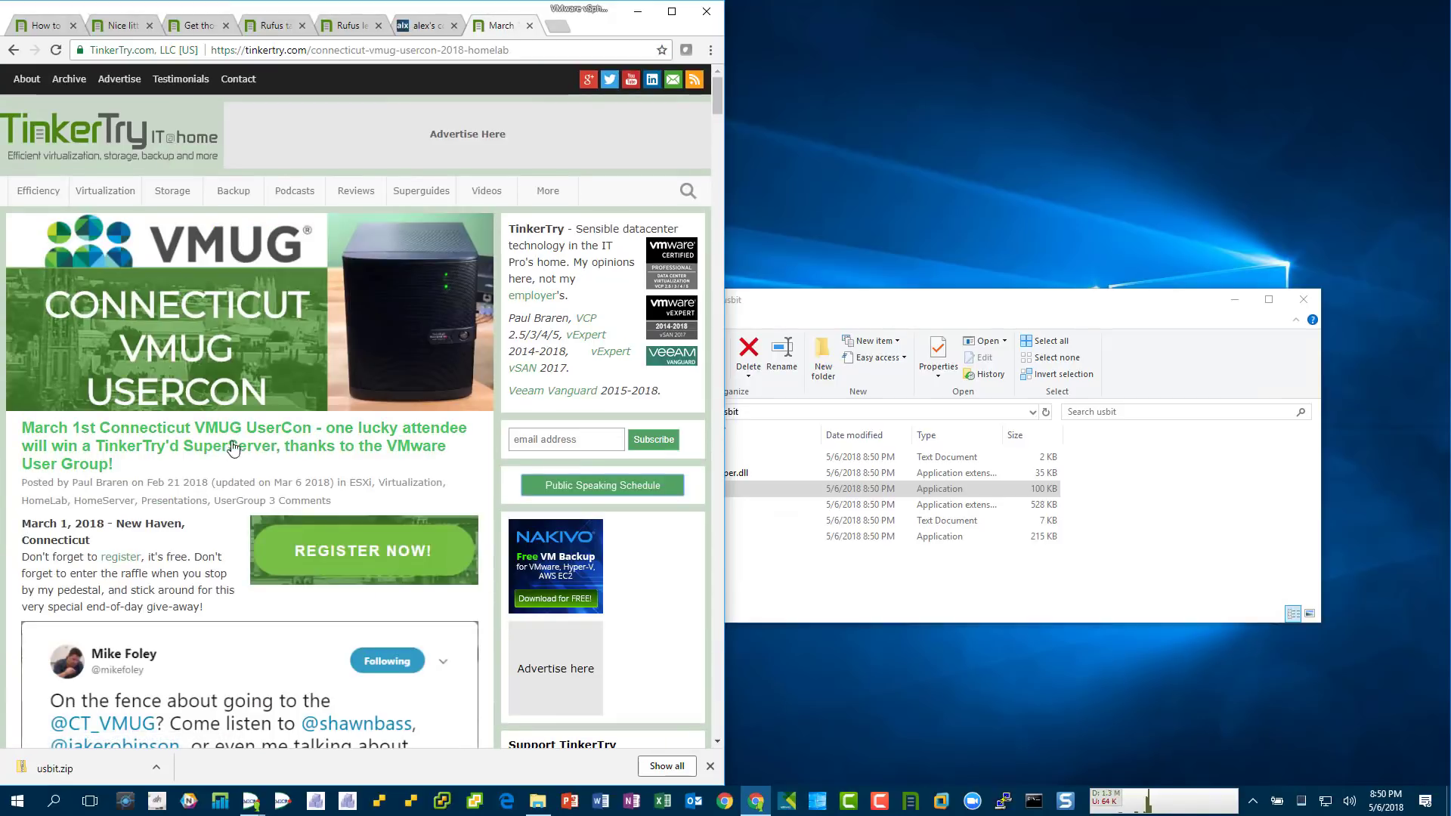
Step: Look at the photo of the disassembled home lab server in the article's embedded tweet, and close the tab
{"action": "scroll", "coordinate": [428, 438], "scroll_direction": "down", "scroll_amount": 10}
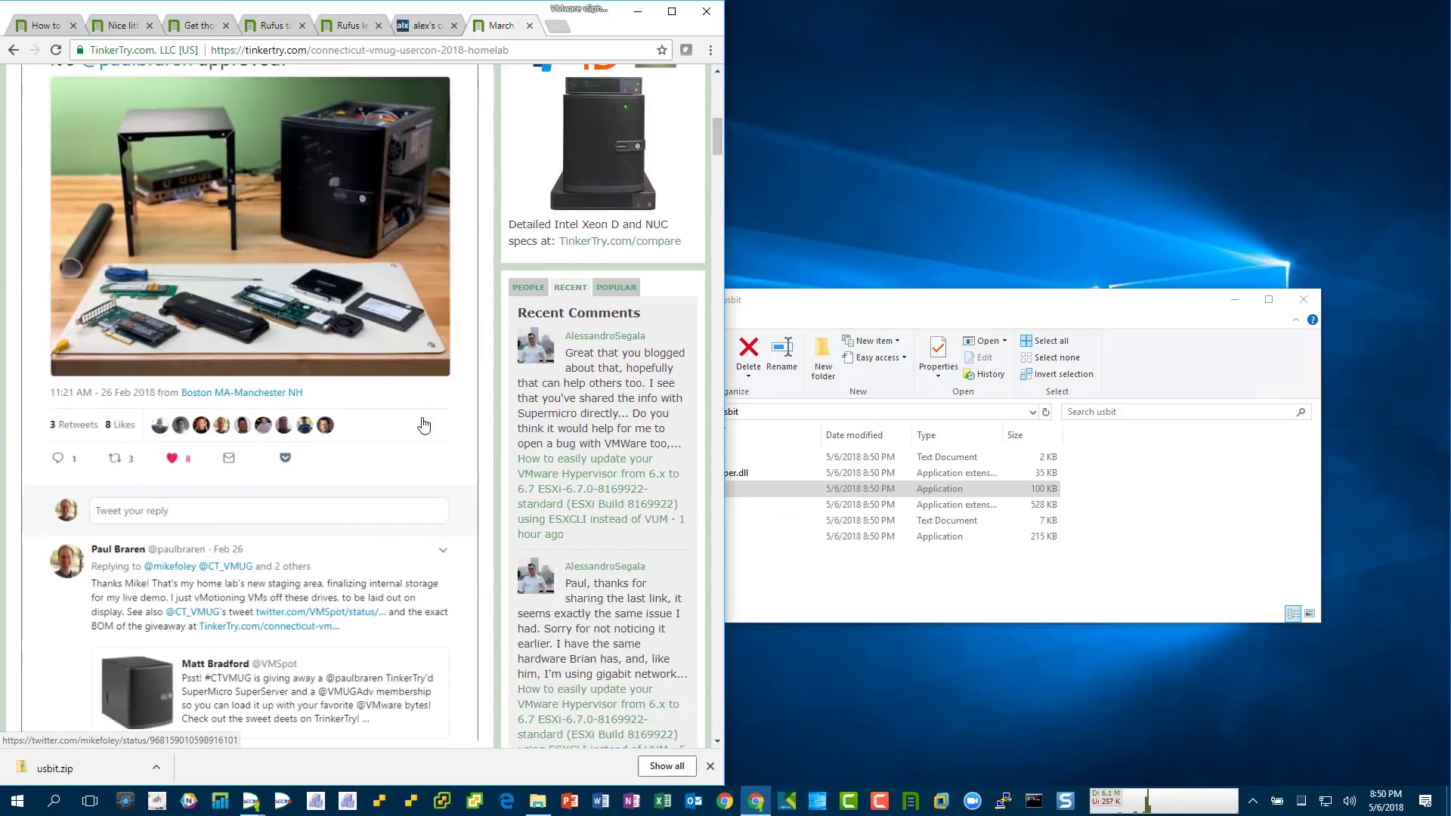
{"action": "scroll", "coordinate": [363, 297], "scroll_direction": "up", "scroll_amount": 2}
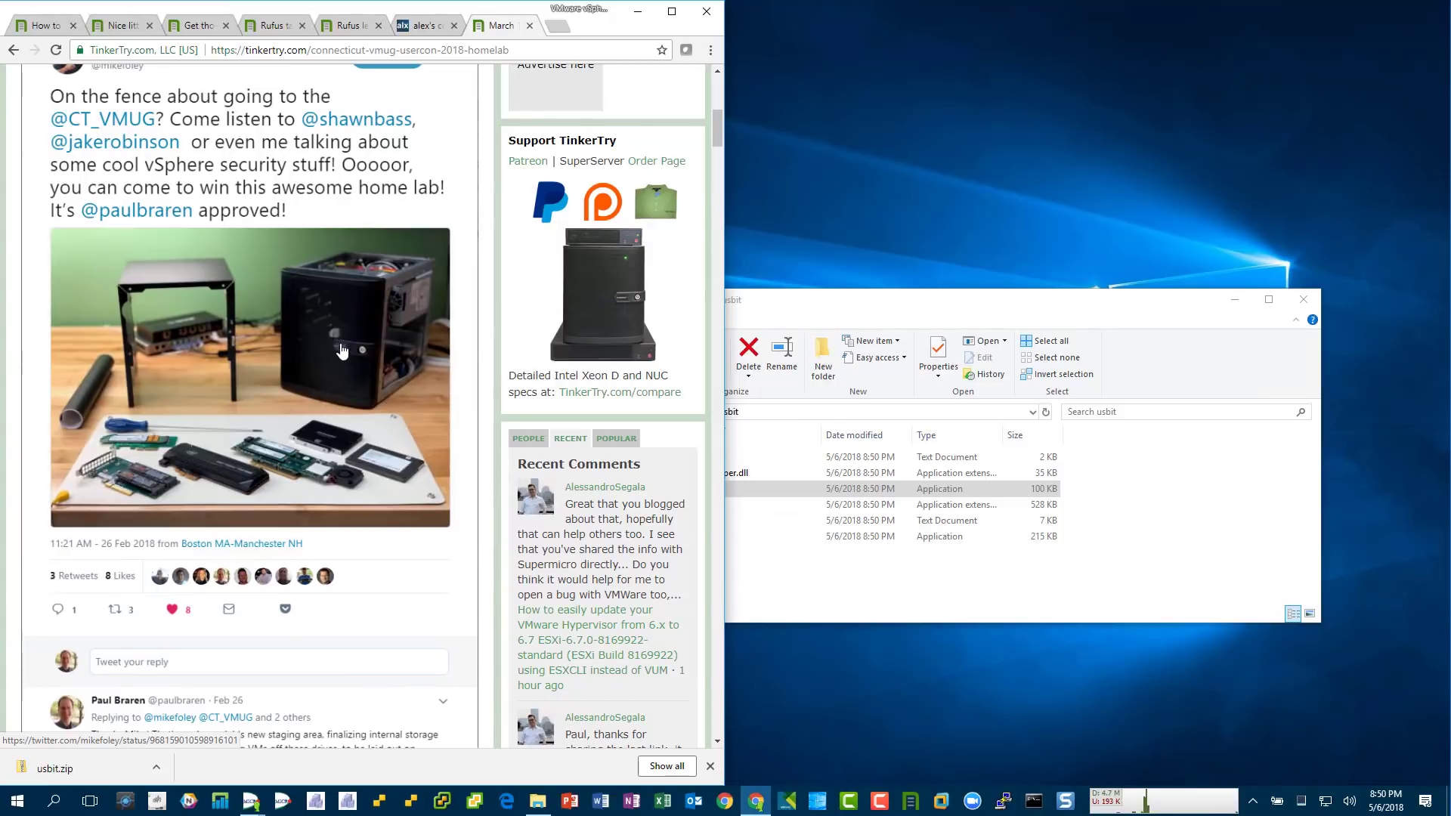
{"action": "left_click", "coordinate": [531, 25]}
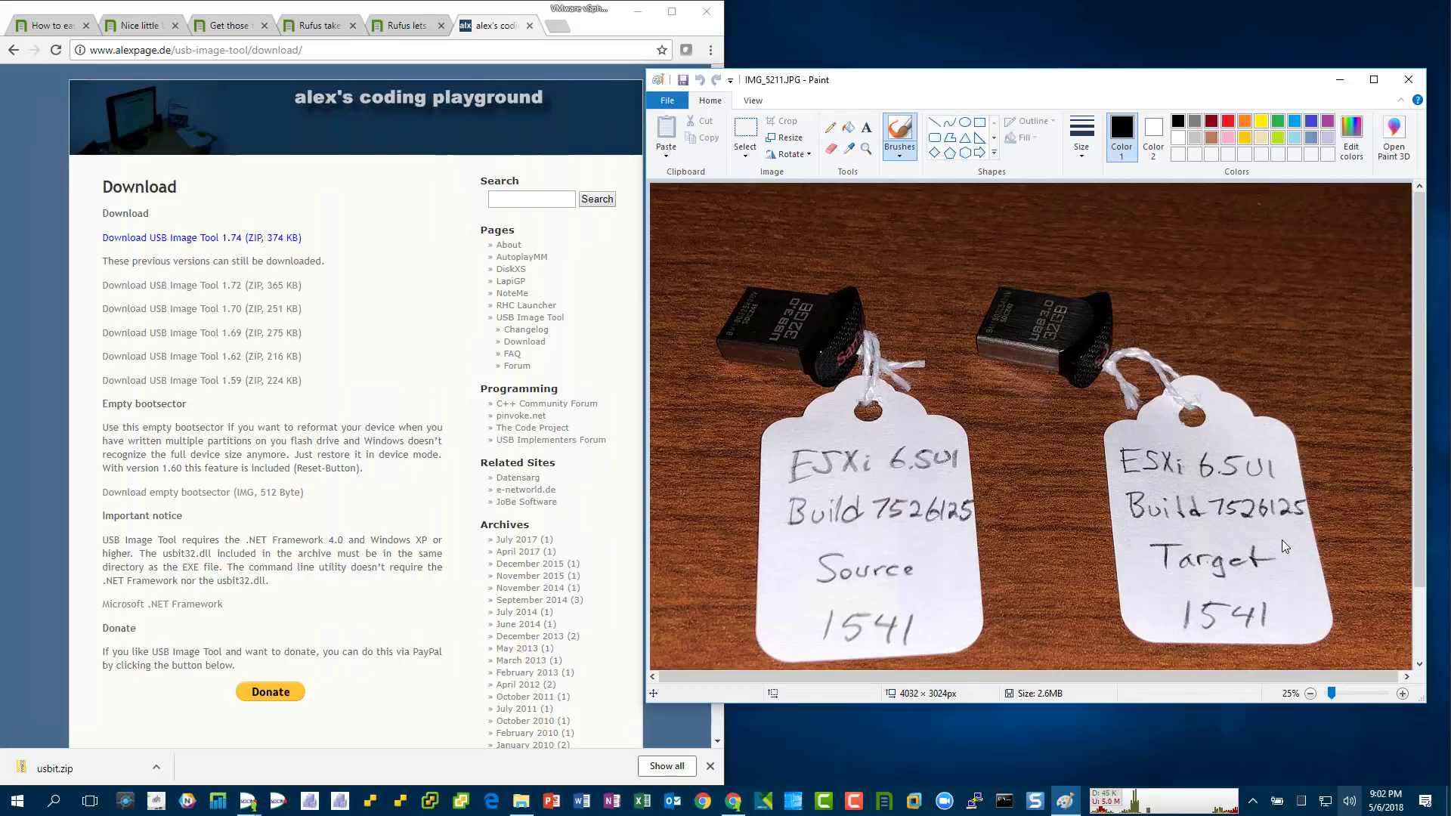
Step: Minimize the USB drive photo and the browser, and load the SanDisk Ultra Fit USB Device in USB Image Tool
{"action": "left_click", "coordinate": [1340, 82]}
{"action": "left_click", "coordinate": [638, 12]}
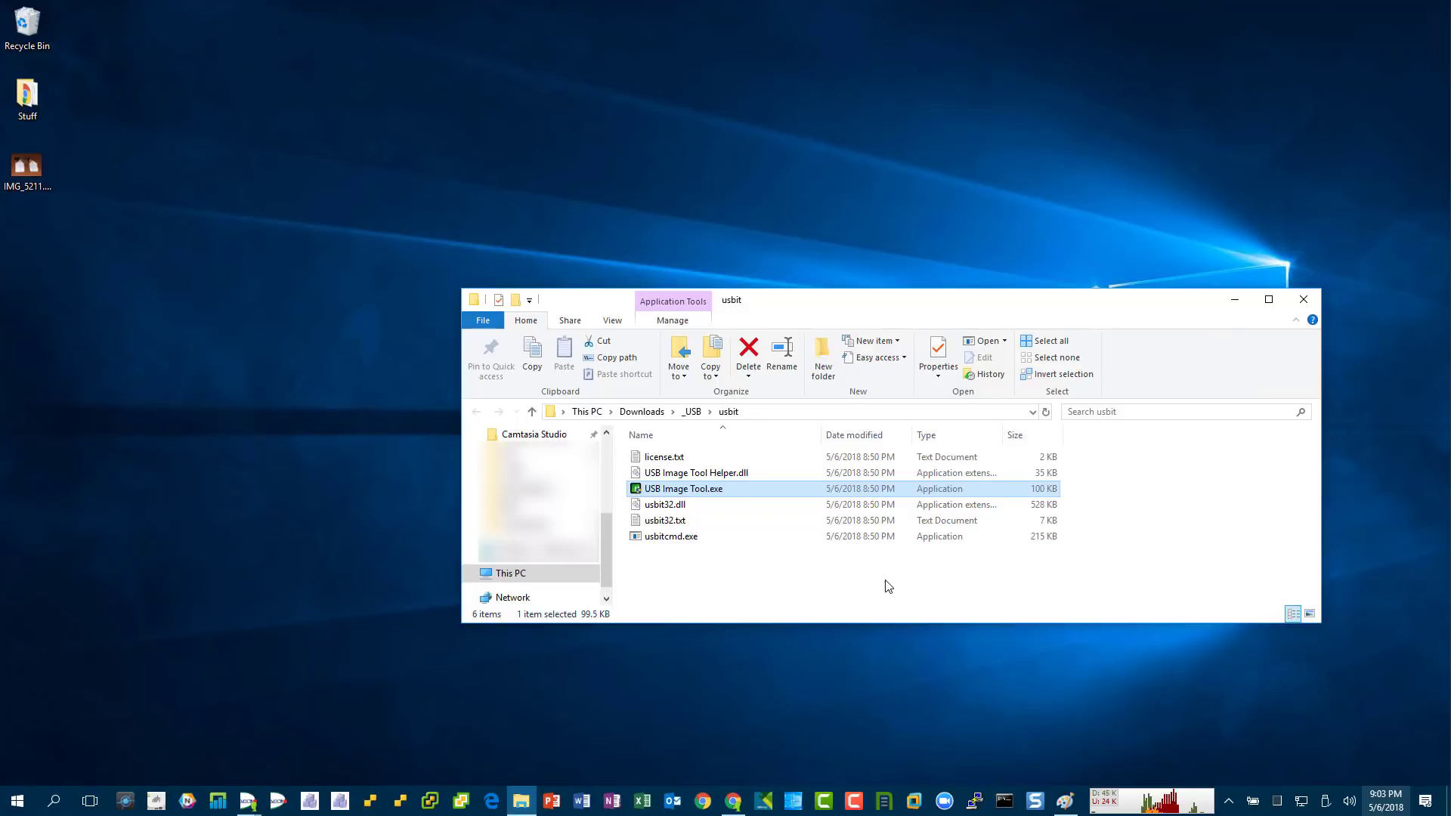
{"action": "double_click", "coordinate": [757, 489]}
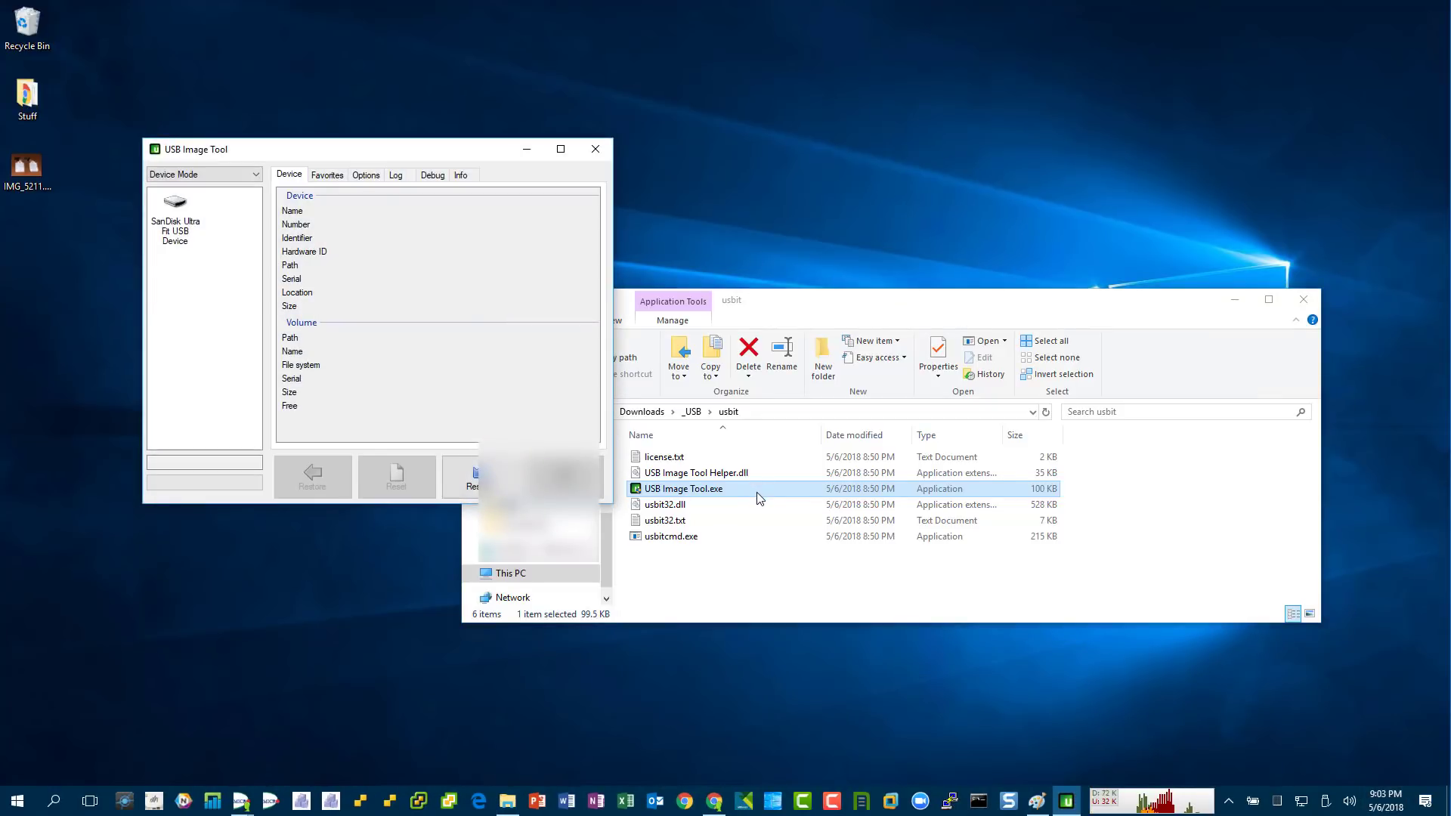
{"action": "left_click", "coordinate": [1234, 302]}
{"action": "left_click", "coordinate": [178, 215]}
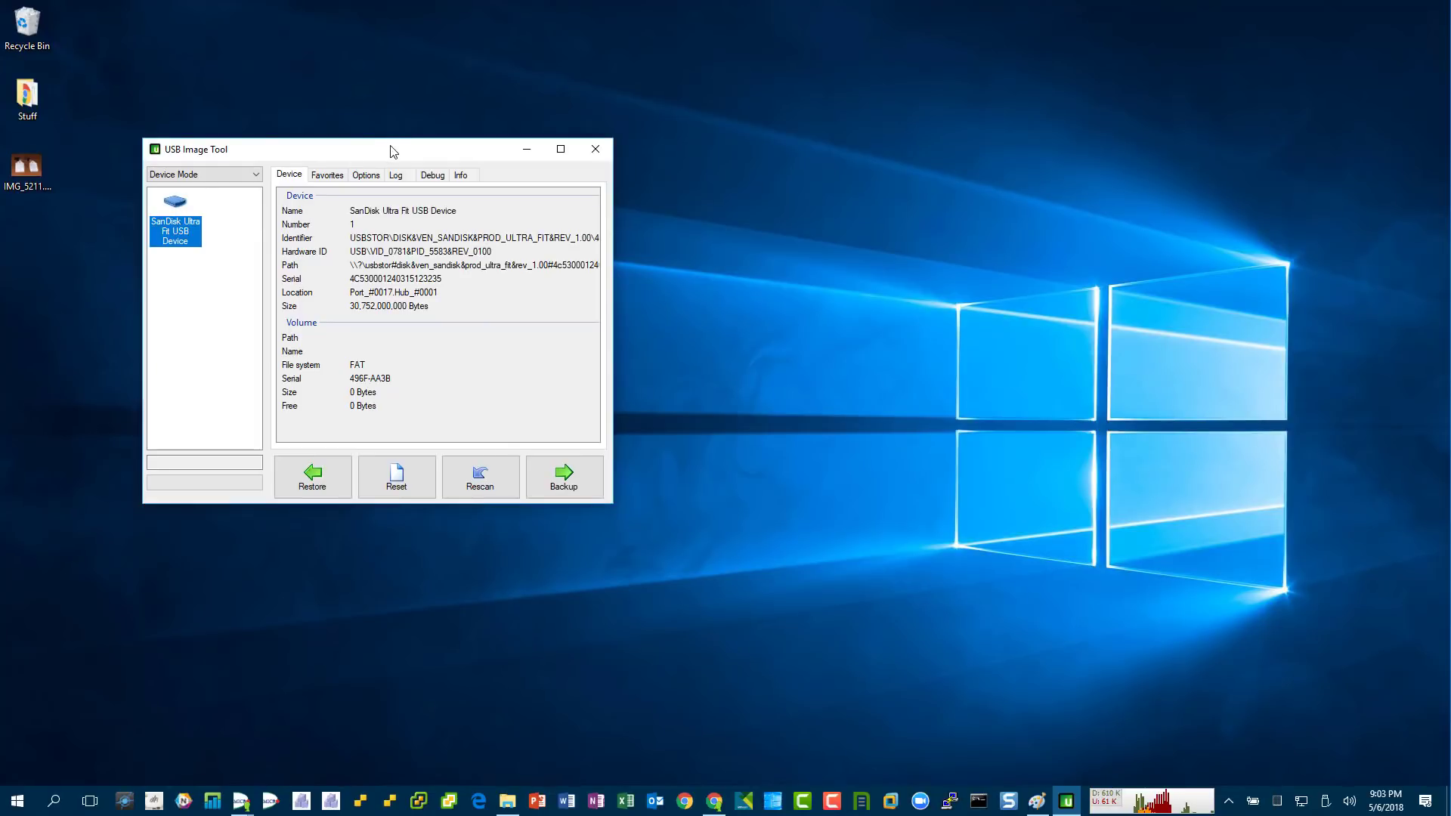
{"action": "left_click_drag", "start_coordinate": [393, 151], "coordinate": [773, 264]}
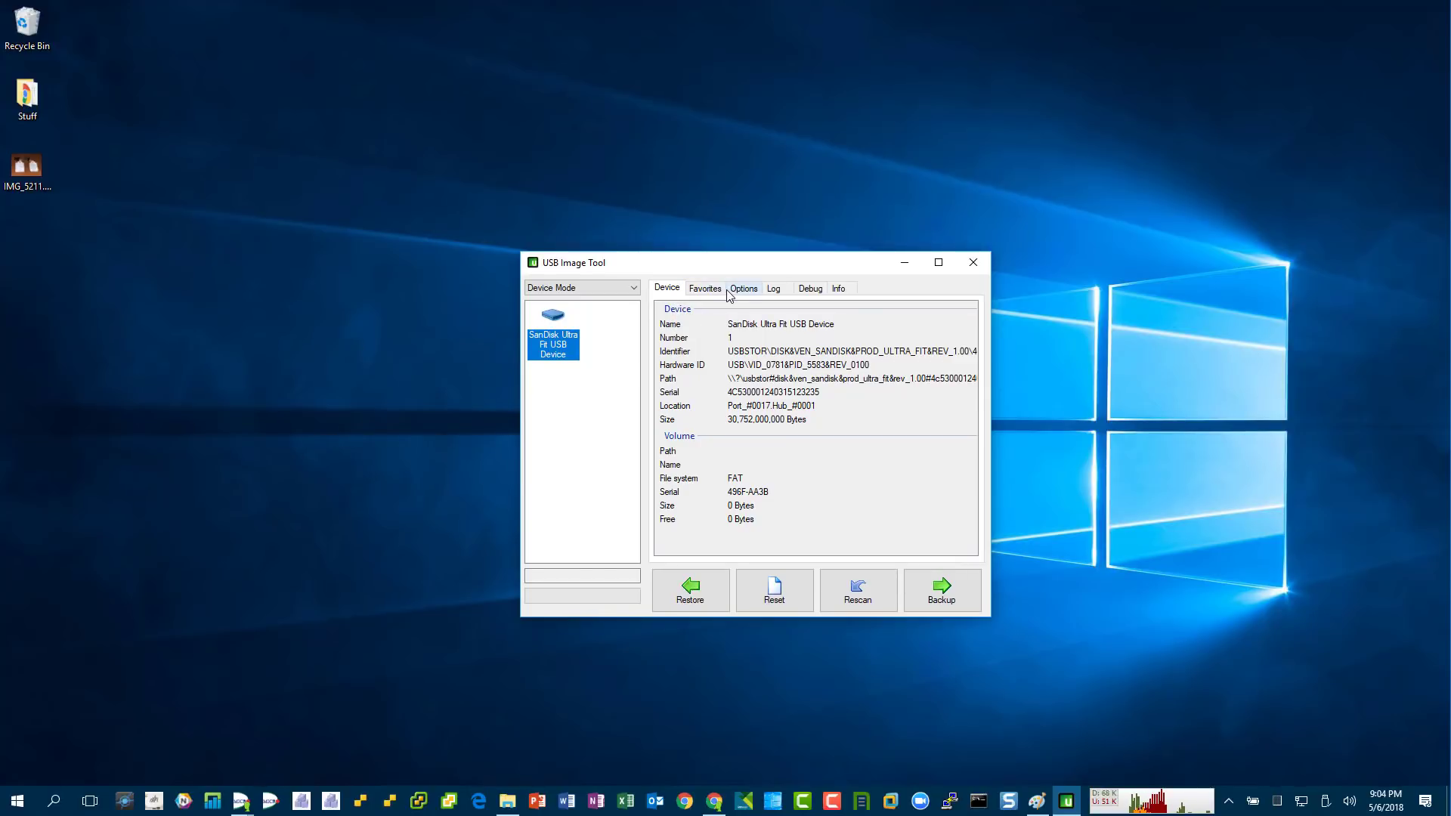
Step: Start a device backup into Downloads\_USB, basing its file name on ESXi 6.5 Update 7526125.img with 1541 added after the build number
{"action": "left_click", "coordinate": [958, 593]}
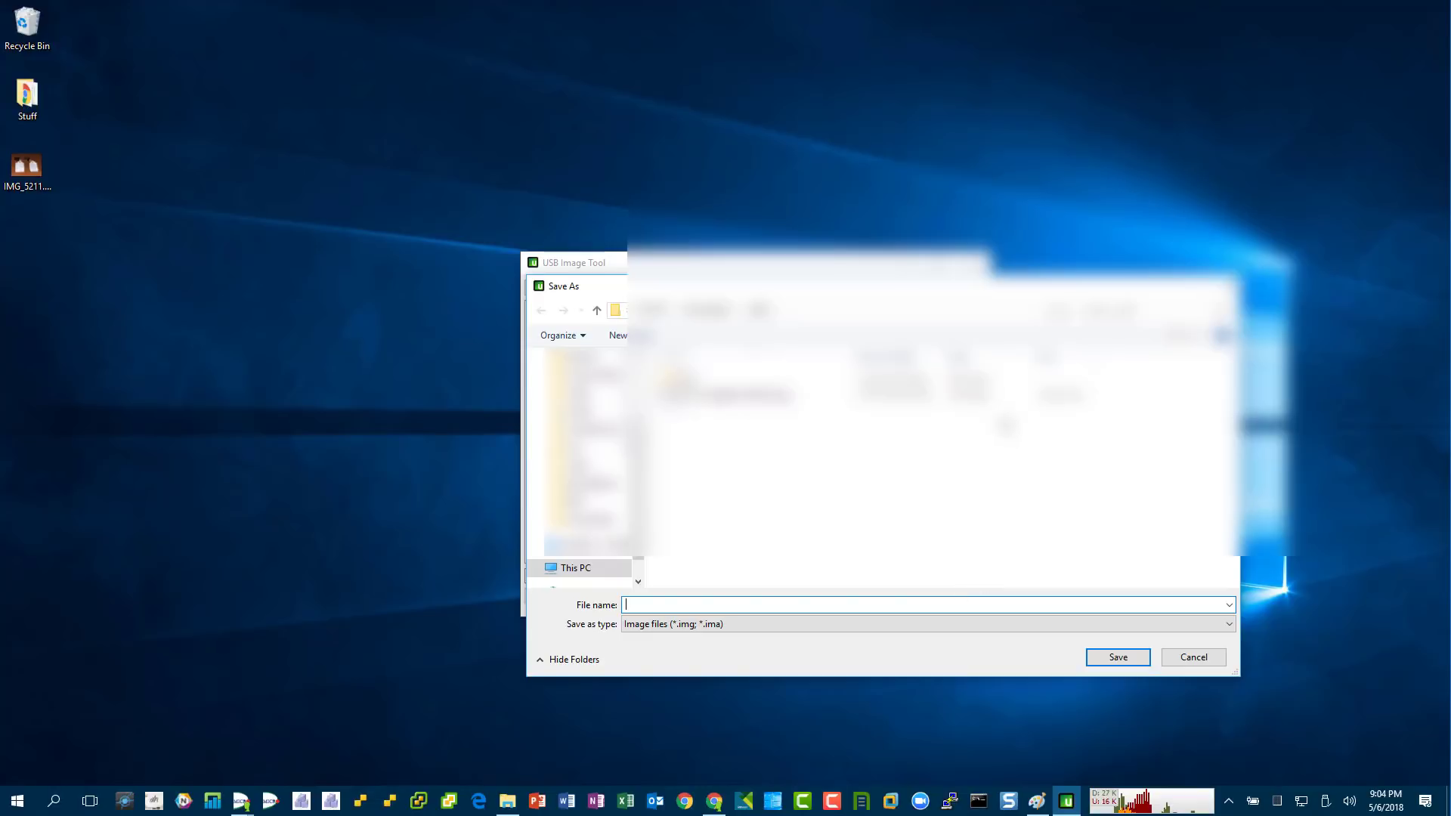
{"action": "left_click_drag", "start_coordinate": [1039, 292], "coordinate": [1431, 199]}
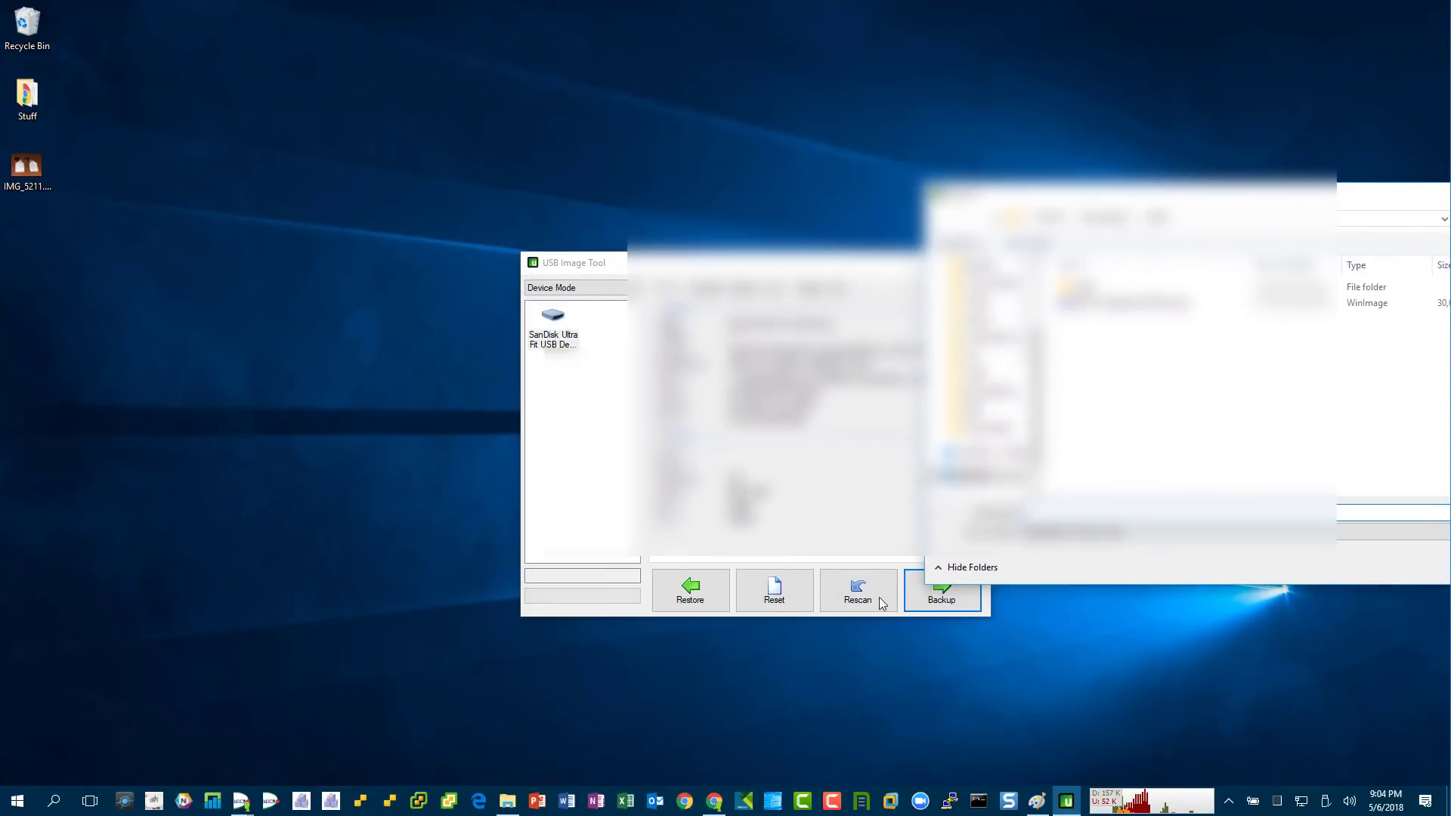
{"action": "left_click_drag", "start_coordinate": [1310, 198], "coordinate": [971, 268]}
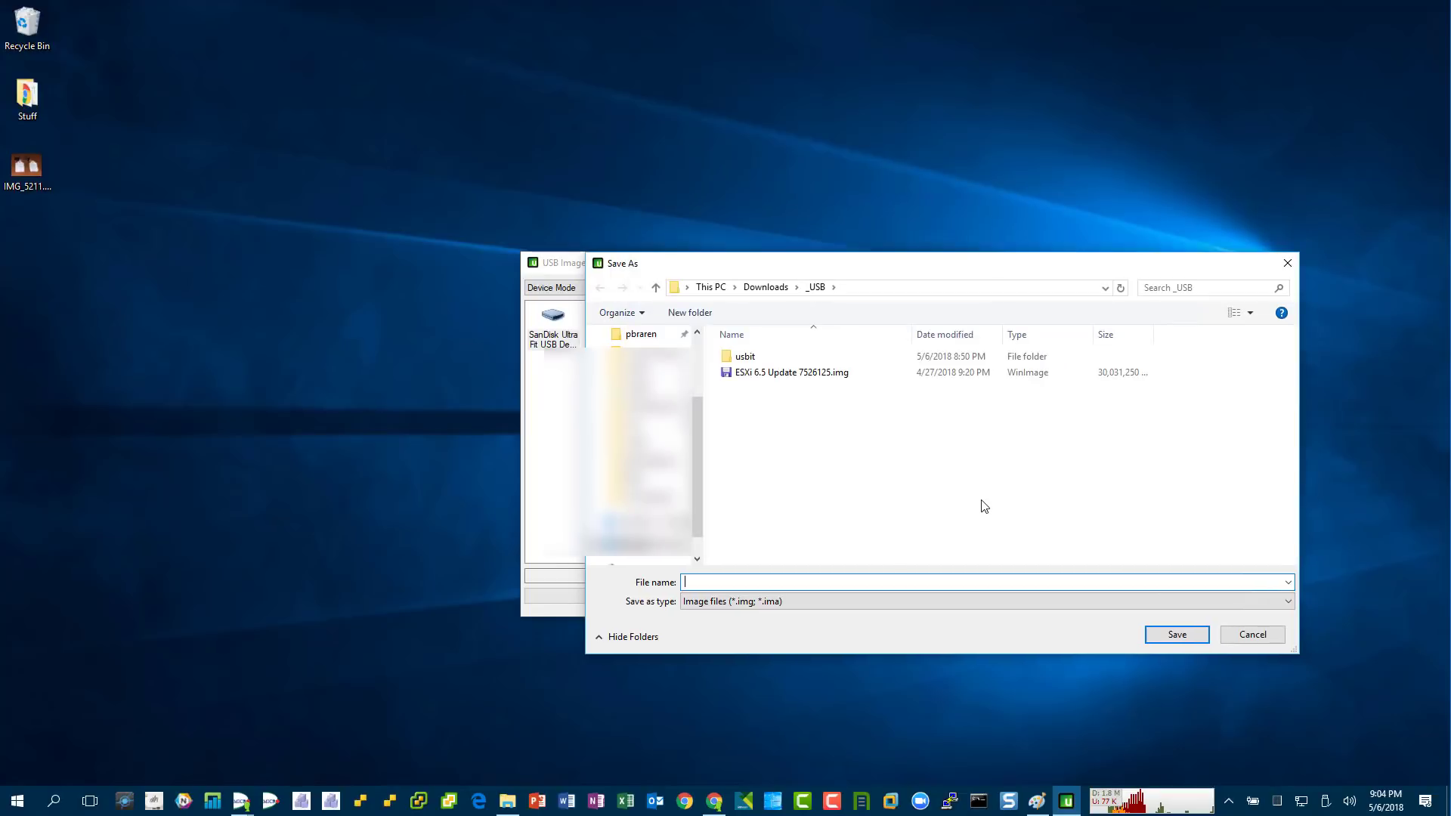
{"action": "left_click", "coordinate": [798, 374]}
{"action": "left_click", "coordinate": [783, 583]}
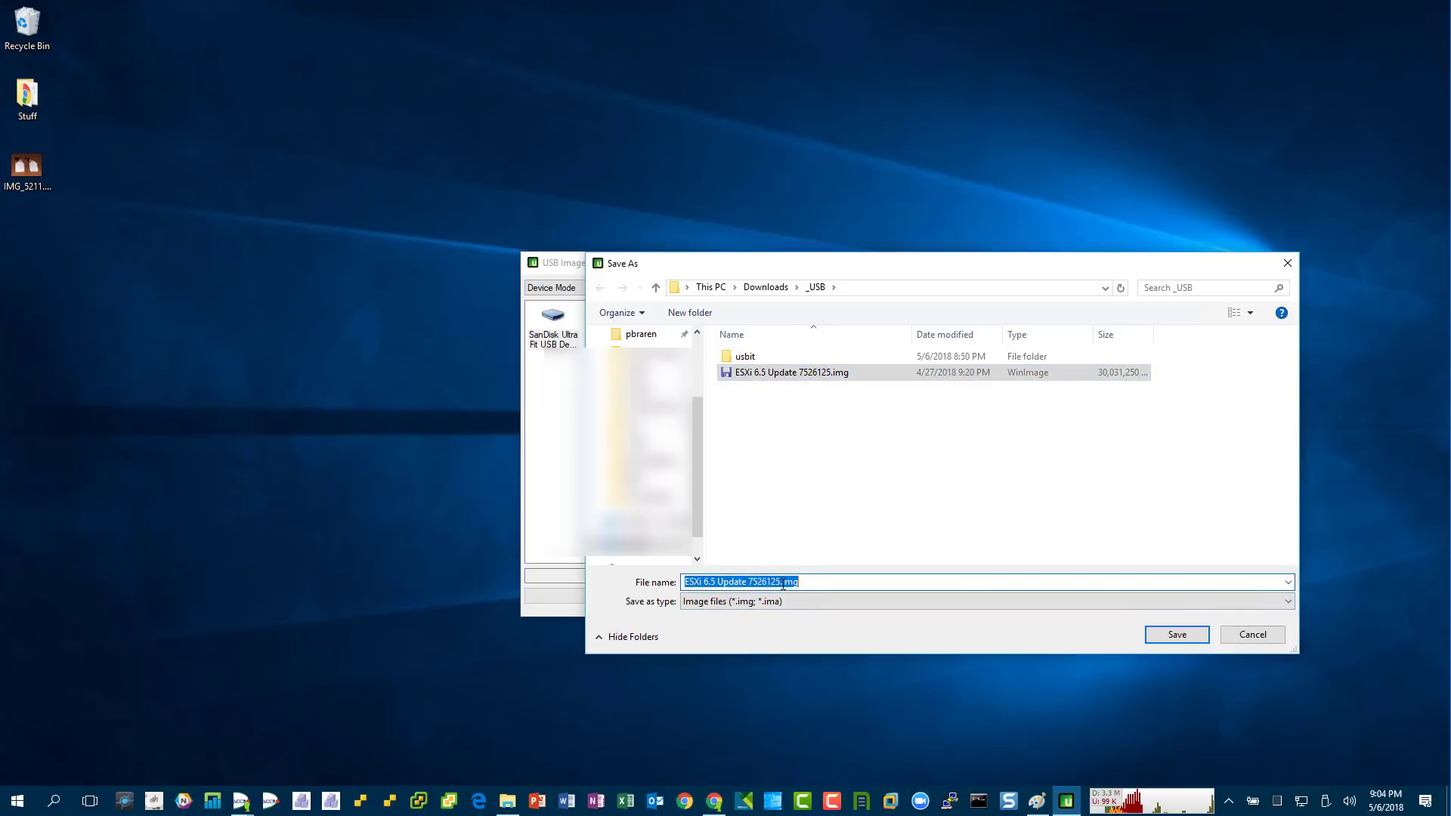
{"action": "left_click", "coordinate": [782, 583]}
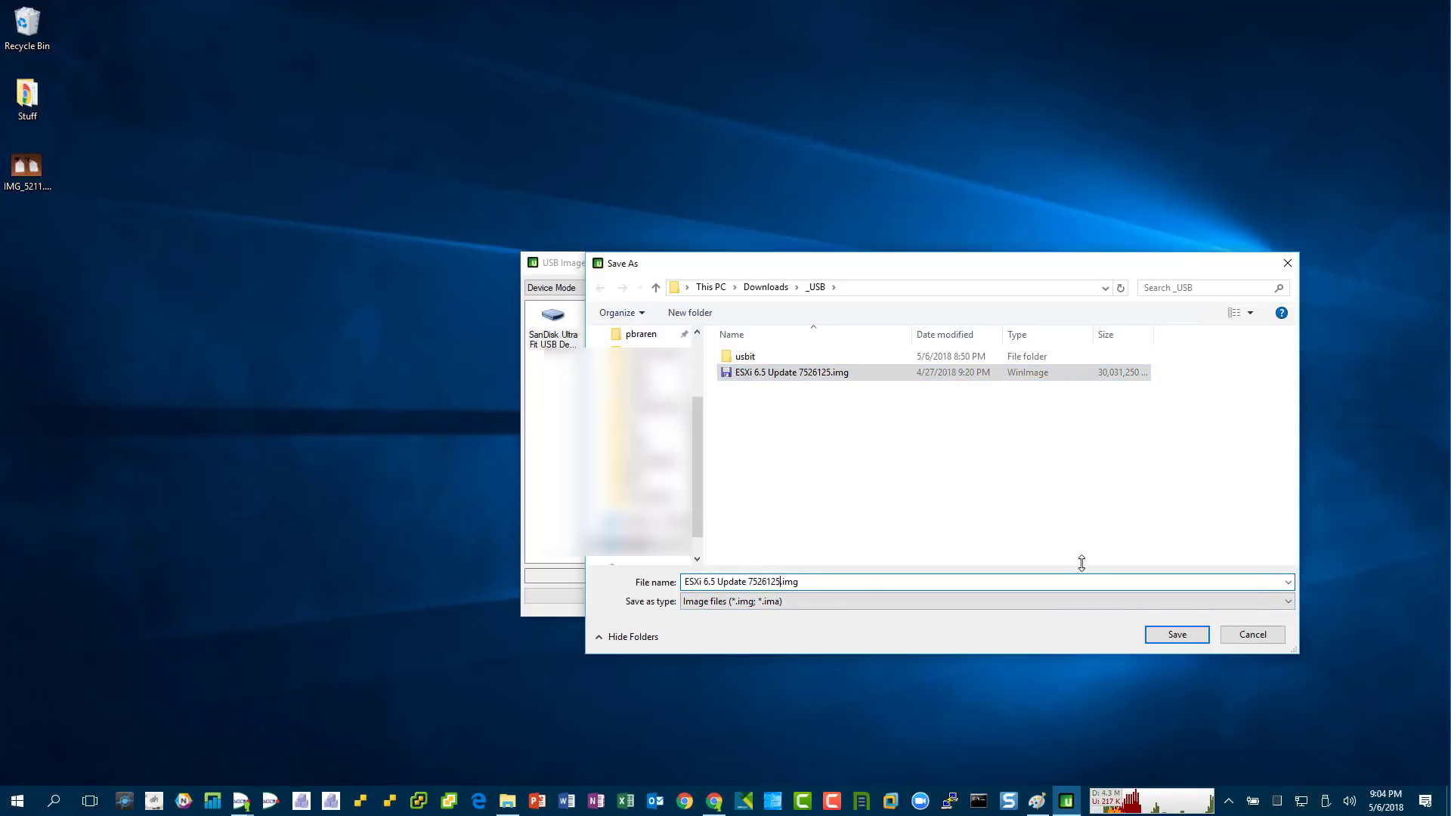
{"action": "type", "text": "1"}
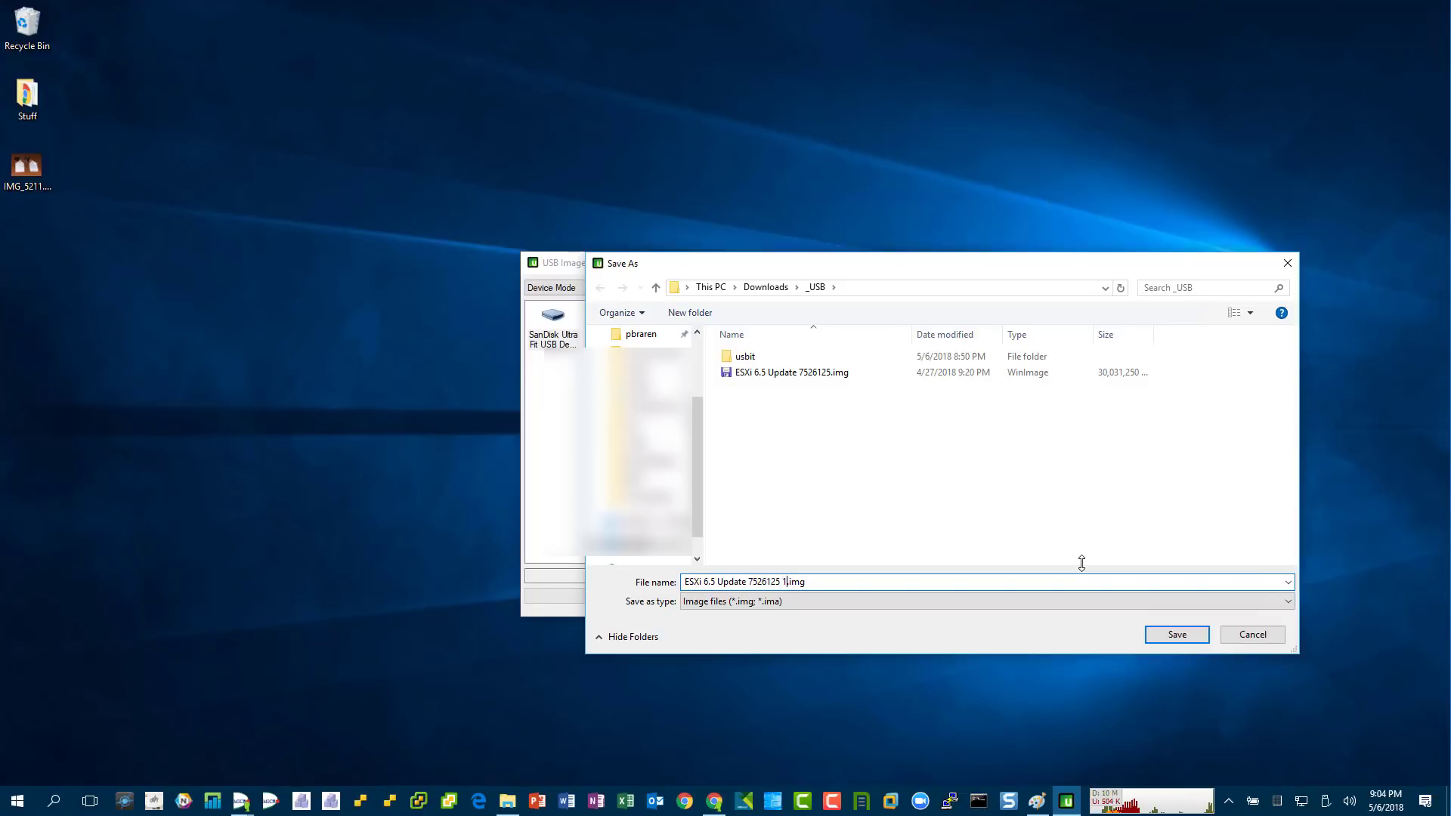
{"action": "type", "text": "541"}
Step: Shorten the version in the file name to 6.5U1 and save the backup as ESXi 6.5U1 7526125 1541.img
{"action": "key", "text": "ctrl+Right"}
{"action": "type", "text": "2"}
{"action": "key", "text": "BackSpace"}
{"action": "key", "text": "BackSpace"}
{"action": "type", "text": "1"}
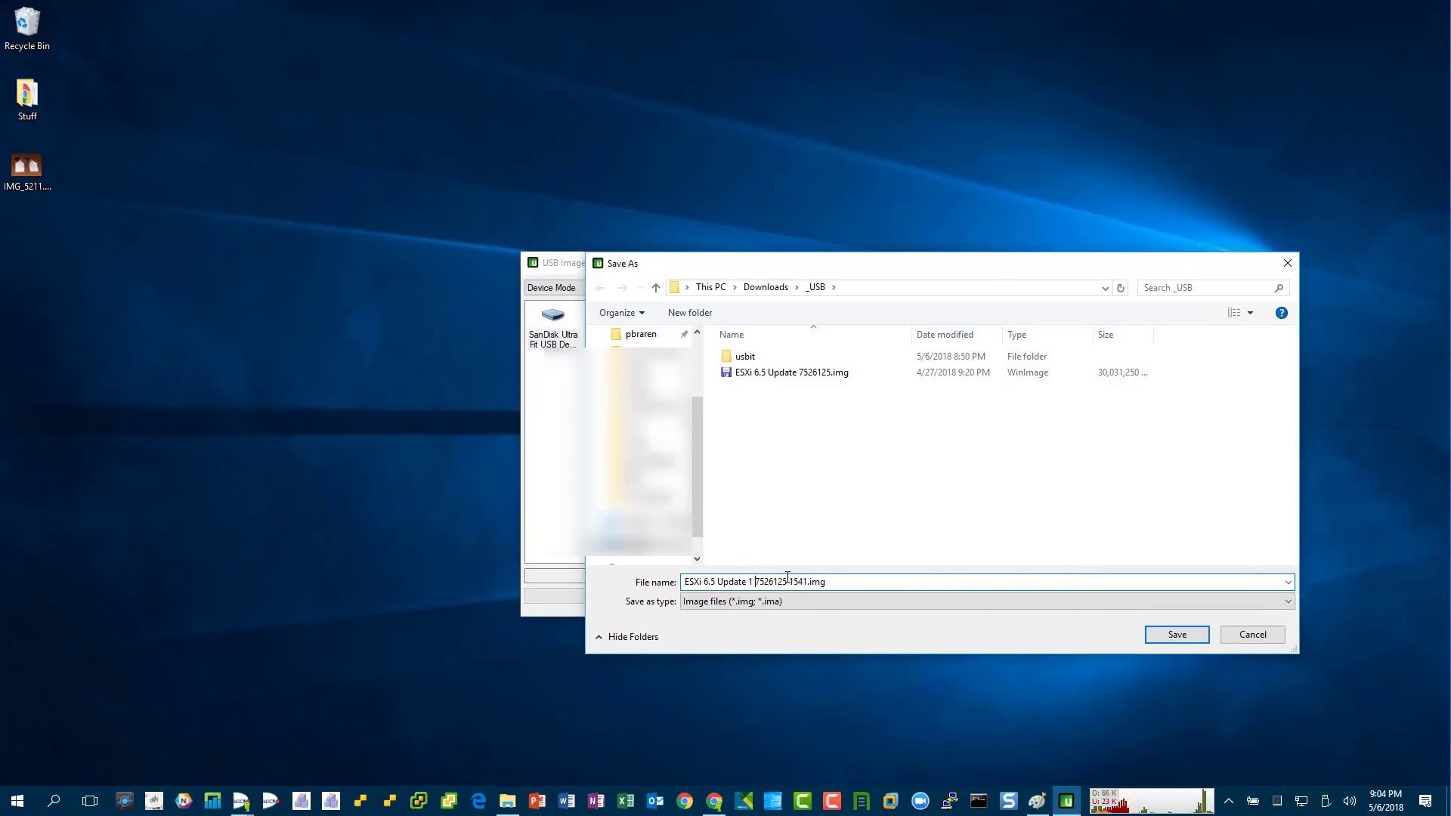
{"action": "double_click", "coordinate": [739, 583]}
{"action": "key", "text": "BackSpace"}
{"action": "key", "text": "BackSpace"}
{"action": "type", "text": "U"}
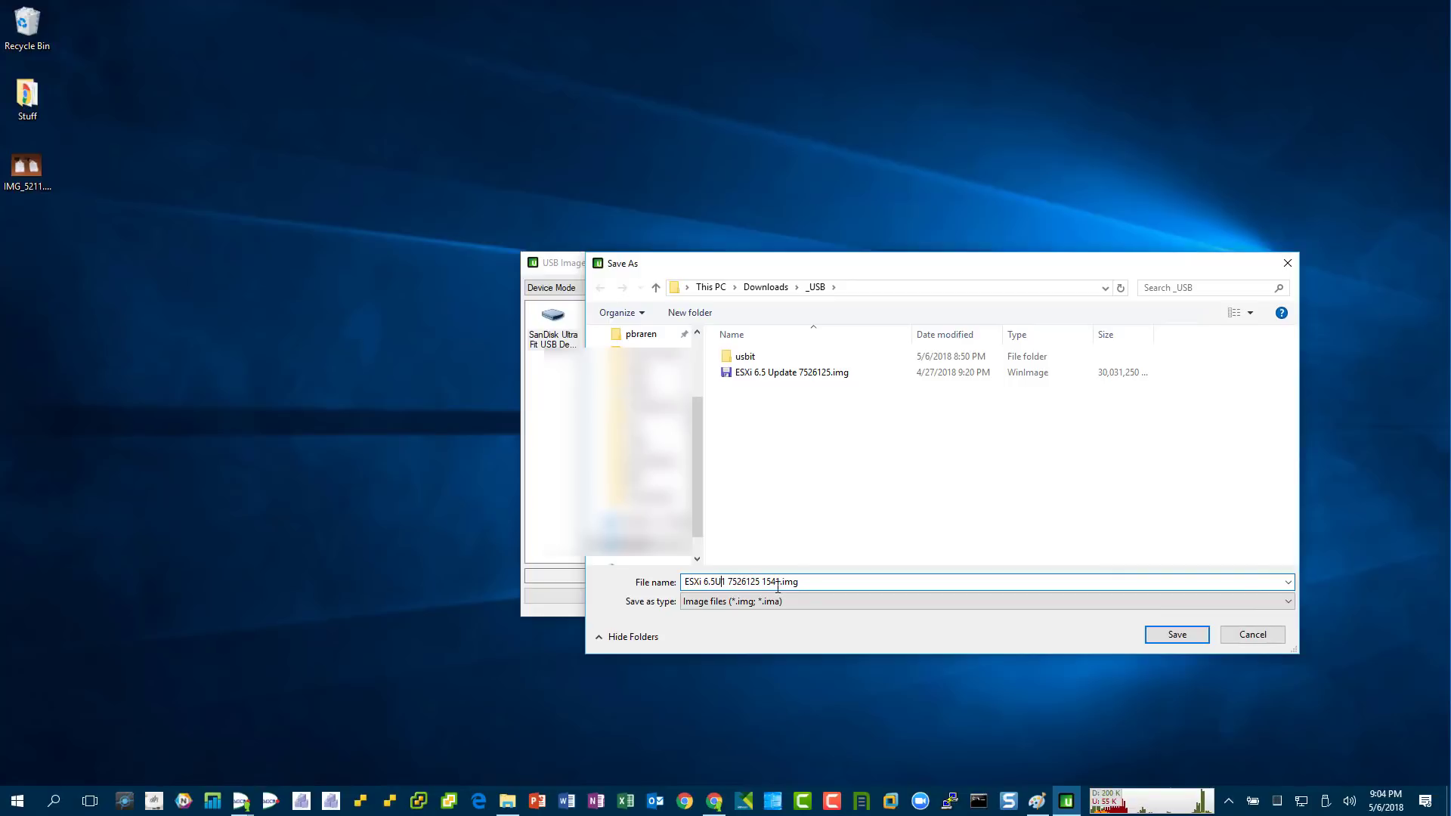
{"action": "left_click", "coordinate": [730, 583]}
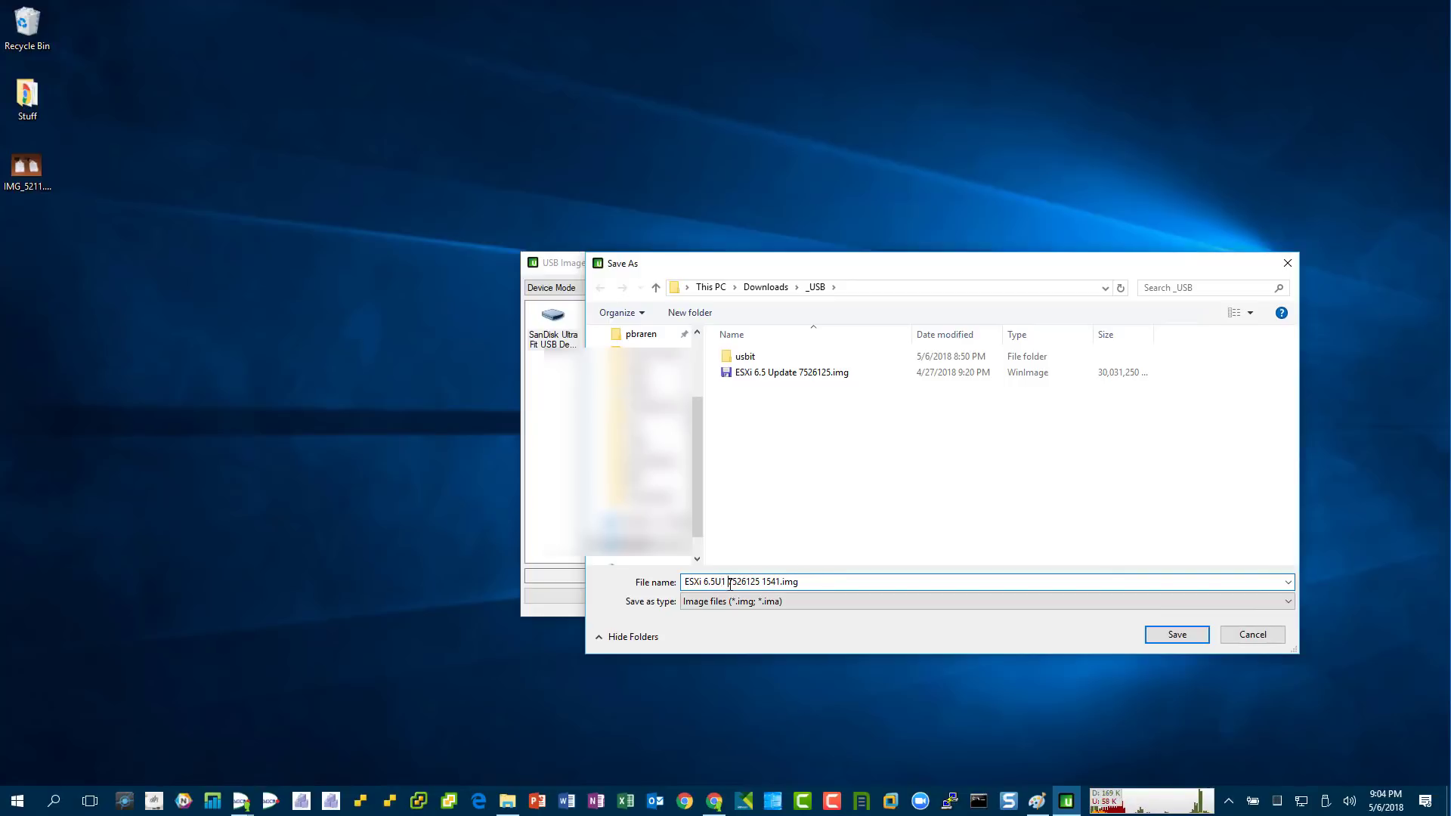
{"action": "left_click", "coordinate": [1179, 637]}
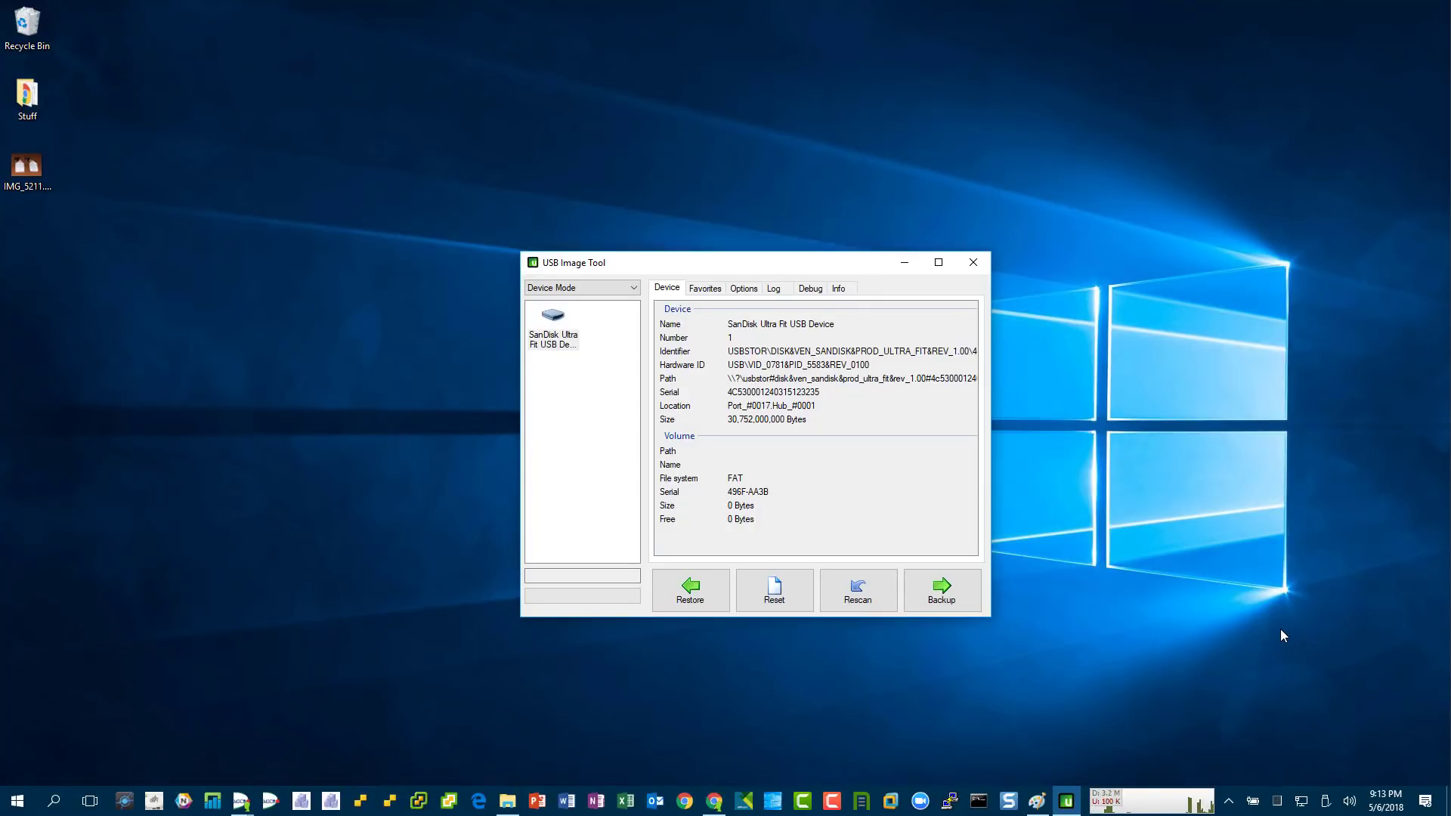
Step: Open the _USB folder sorted by date modified and examine the size and timestamps of ESXi 6.5U1 7526125 1541.img
{"action": "left_click", "coordinate": [511, 803]}
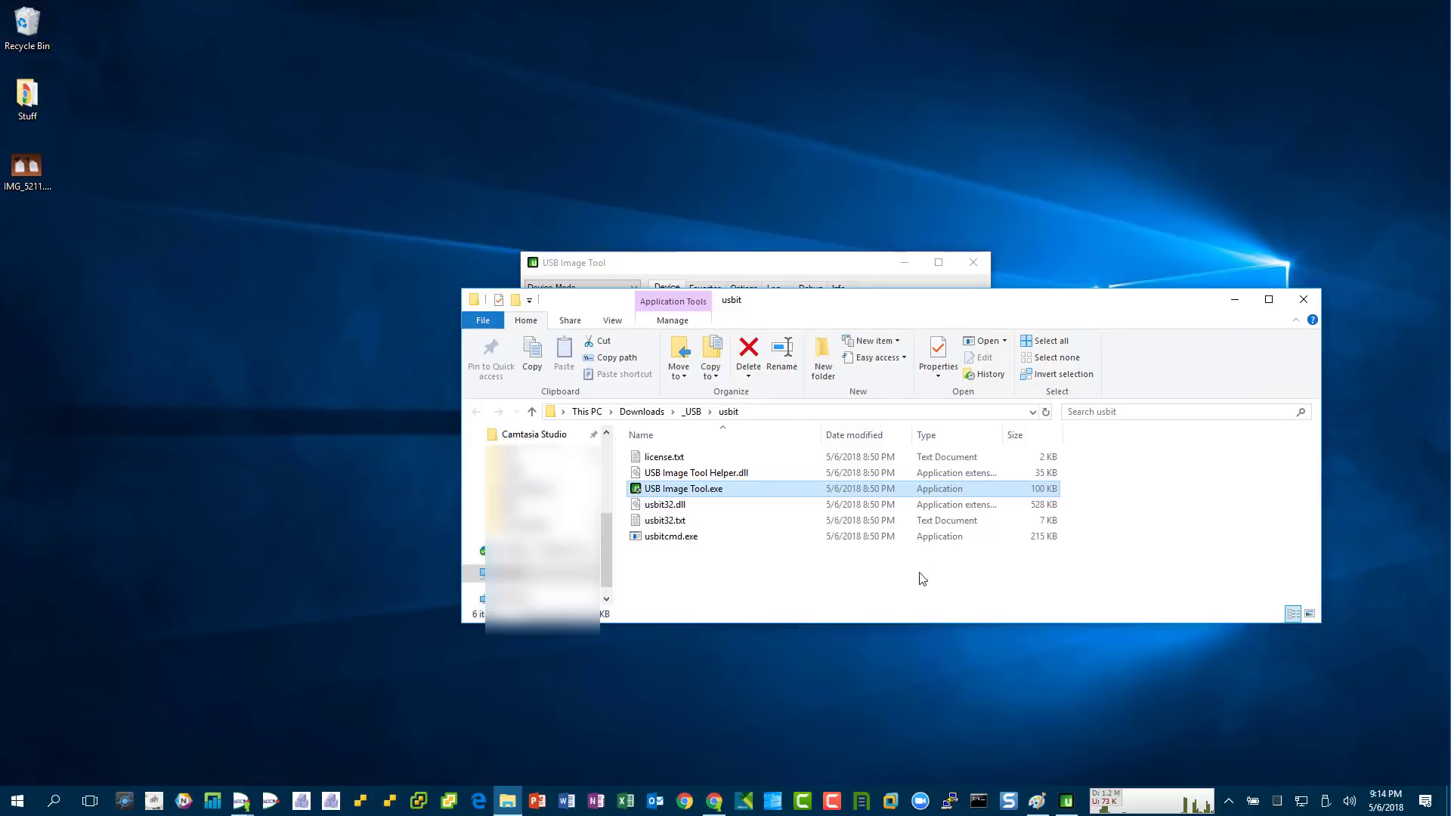
{"action": "left_click", "coordinate": [860, 577]}
{"action": "left_click", "coordinate": [692, 412]}
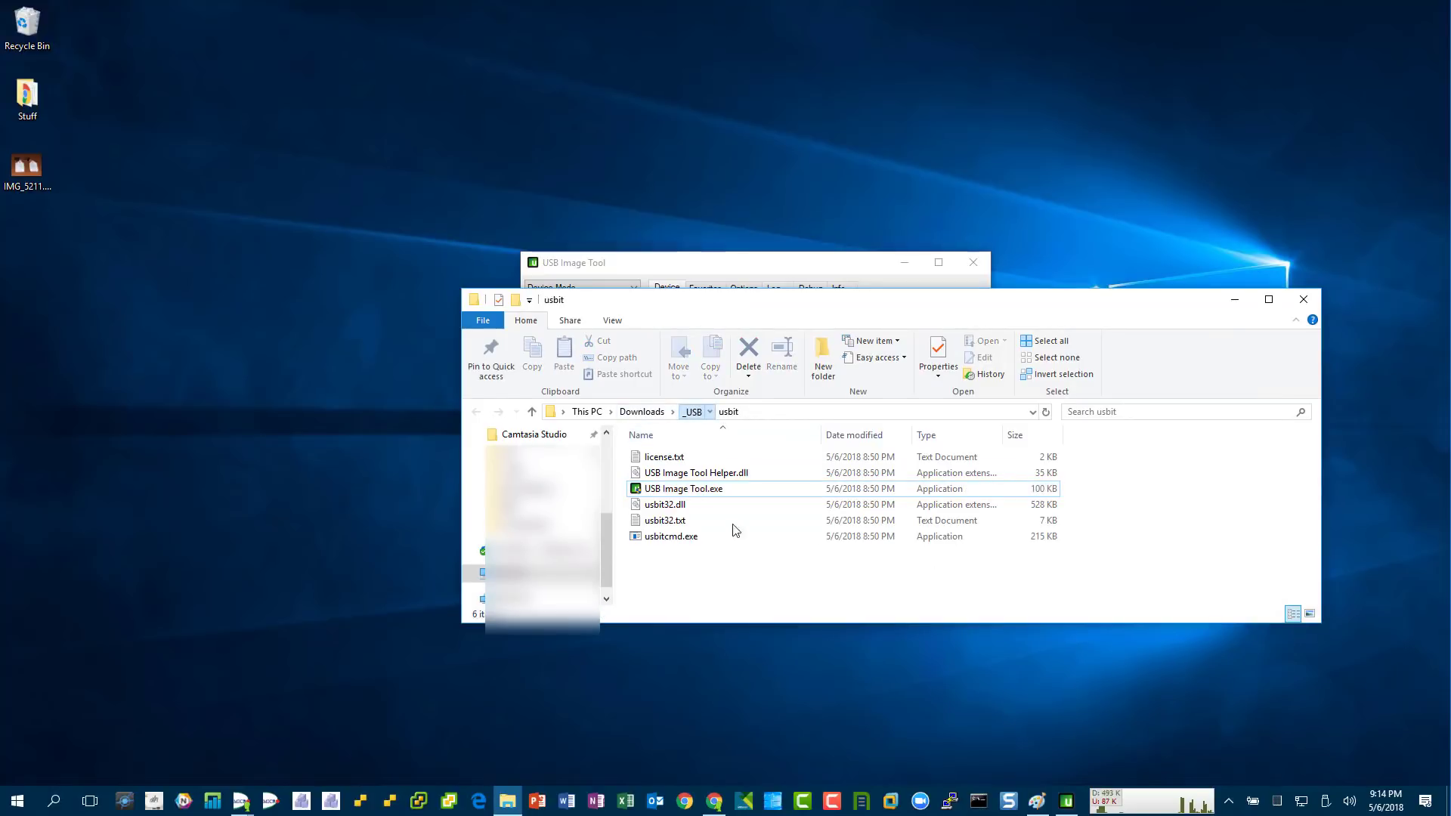
{"action": "left_click", "coordinate": [881, 444]}
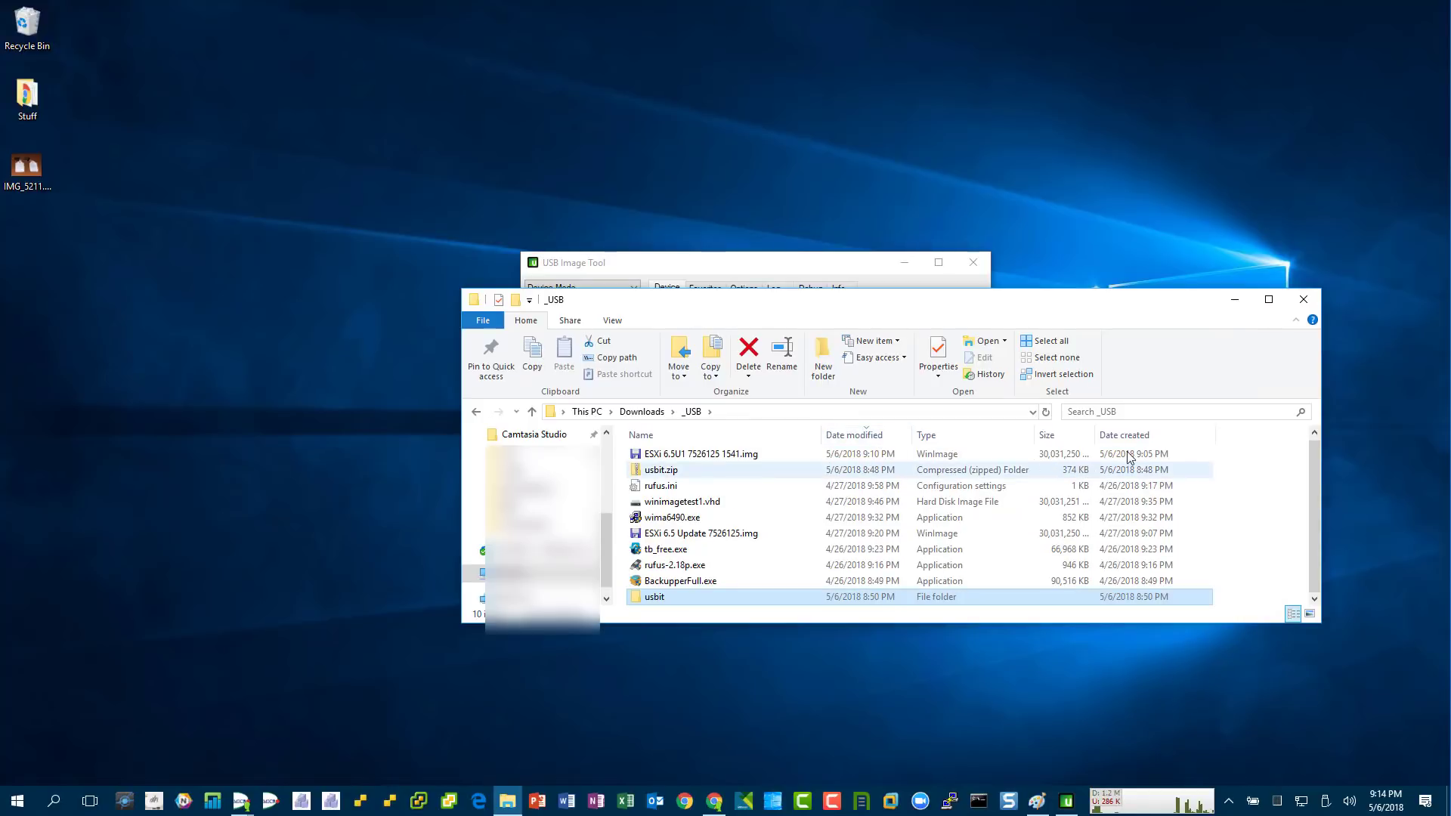
{"action": "left_click", "coordinate": [832, 455]}
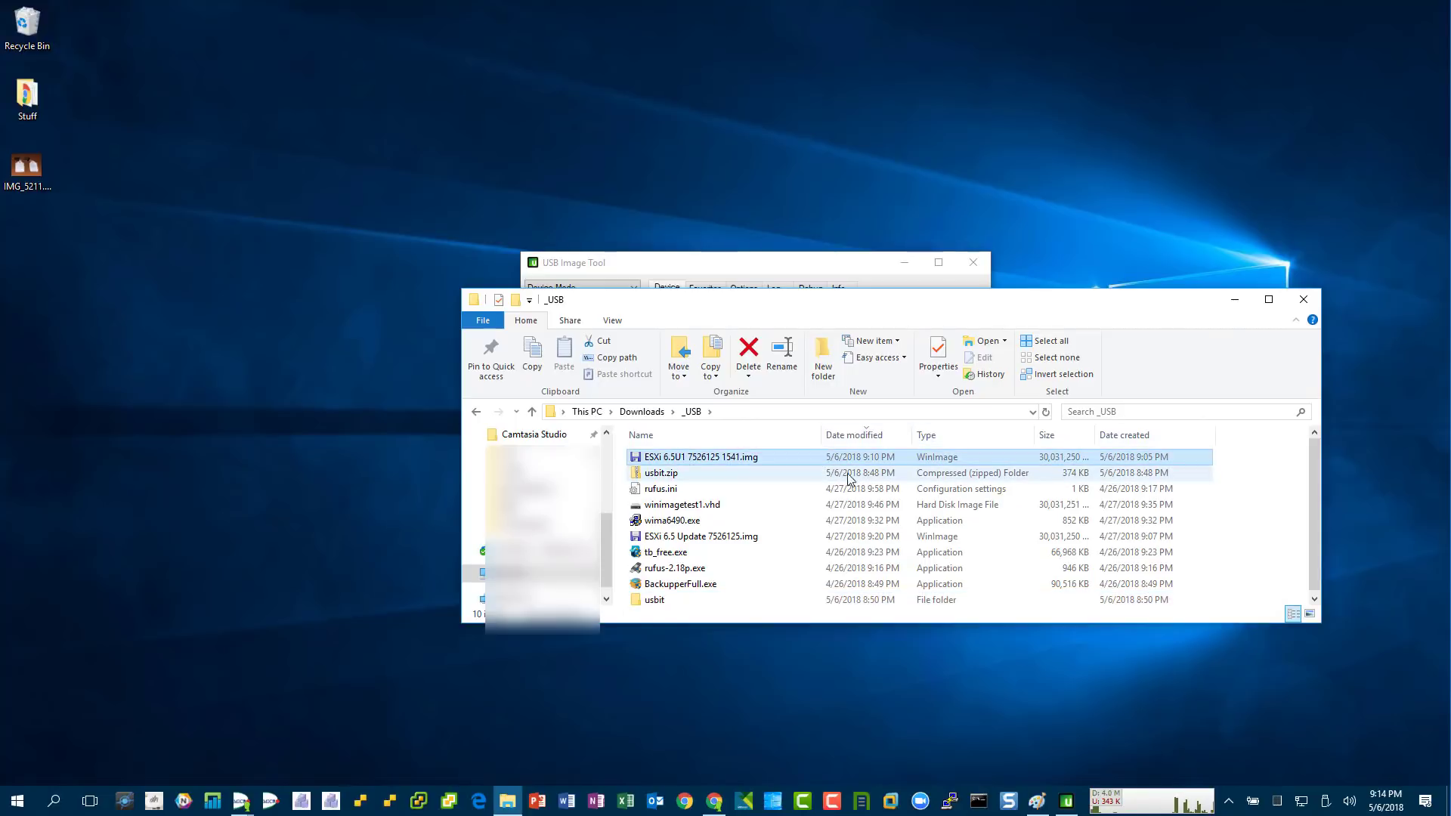
Step: Look through the additional detail columns available for the _USB folder, and close the list without choosing any
{"action": "right_click", "coordinate": [1147, 434]}
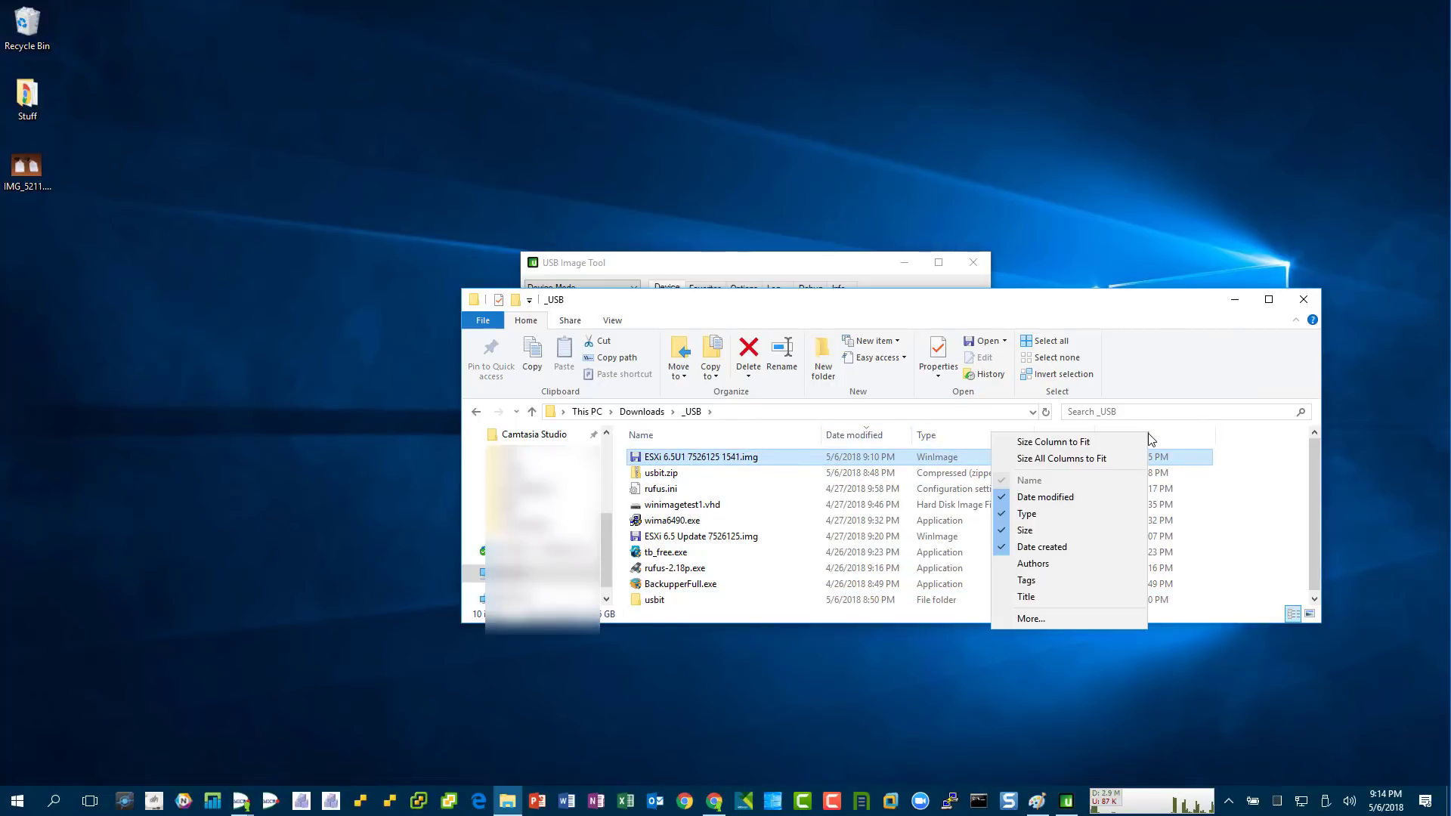
{"action": "left_click", "coordinate": [1027, 619]}
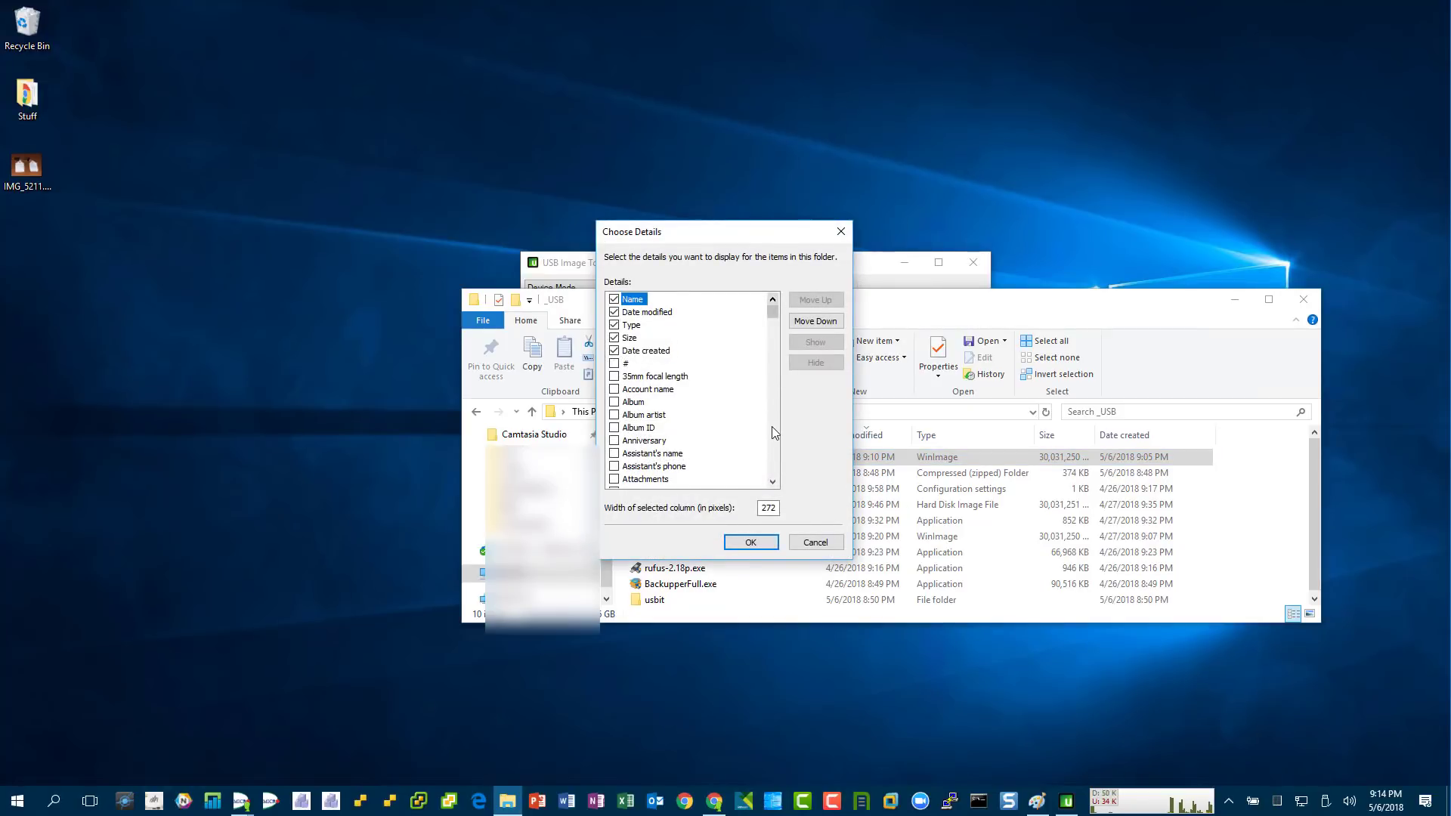
{"action": "left_click", "coordinate": [773, 427]}
{"action": "left_click", "coordinate": [772, 429]}
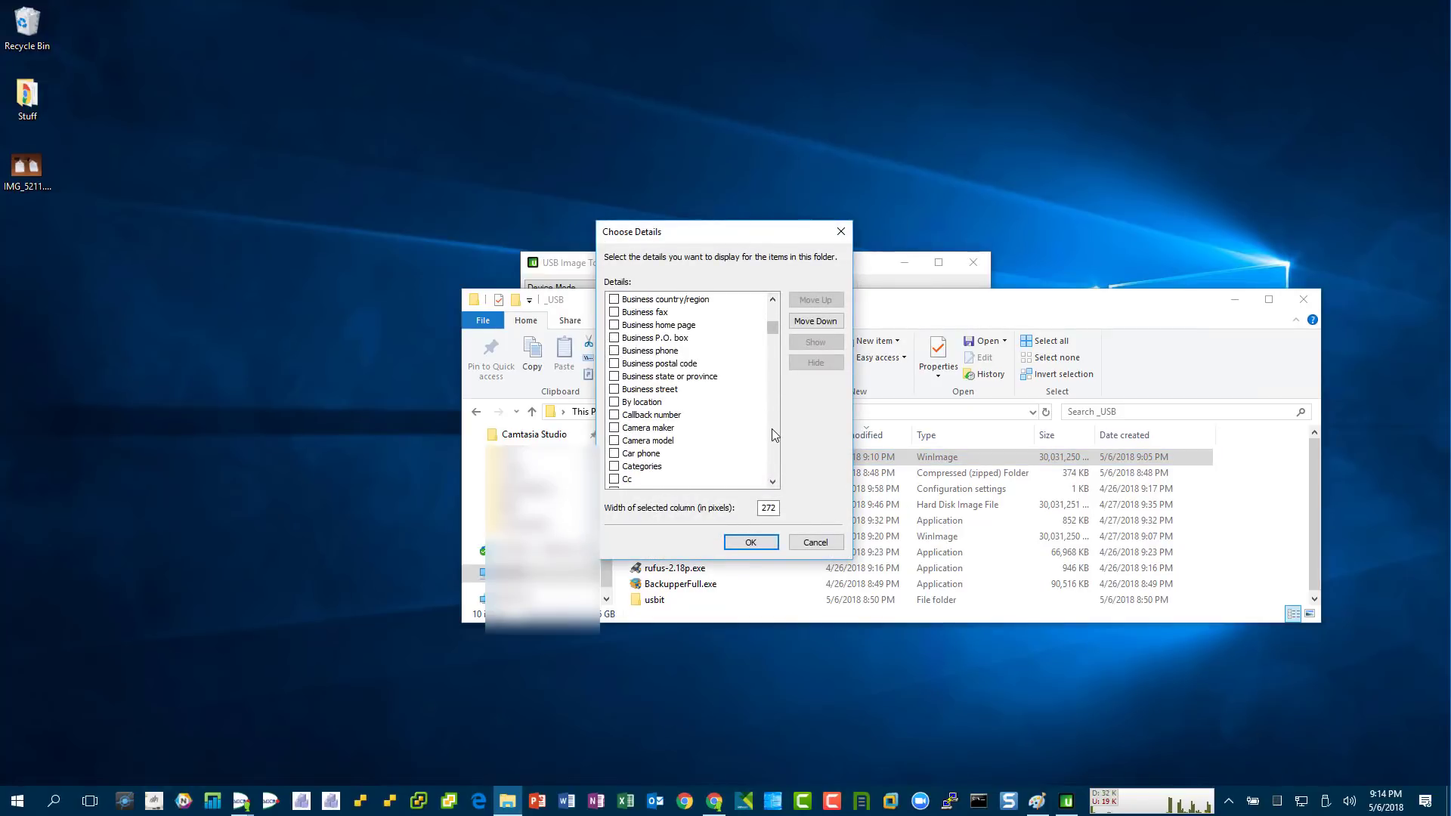
{"action": "left_click", "coordinate": [772, 429]}
{"action": "left_click", "coordinate": [772, 428]}
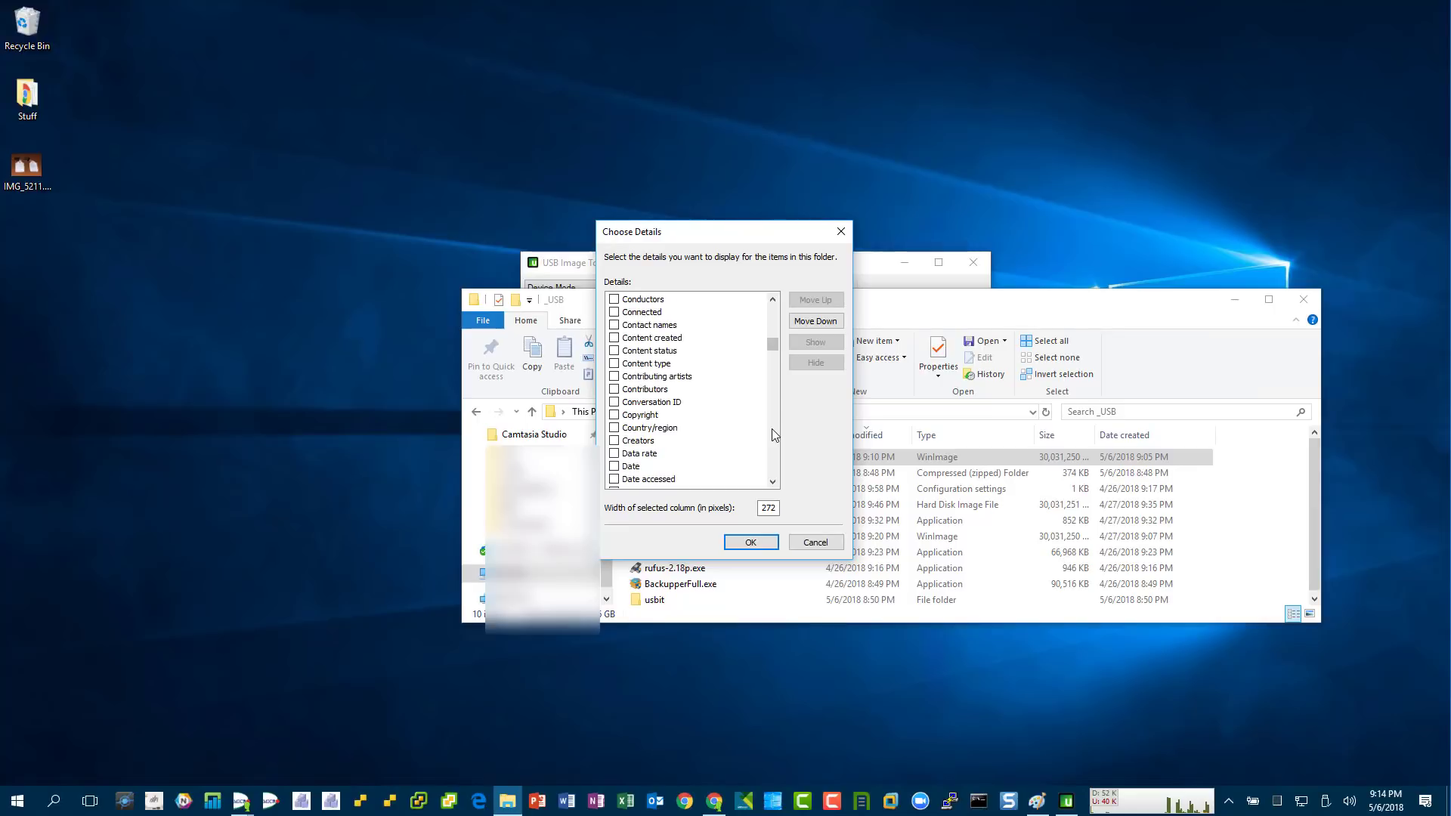
{"action": "left_click", "coordinate": [772, 429]}
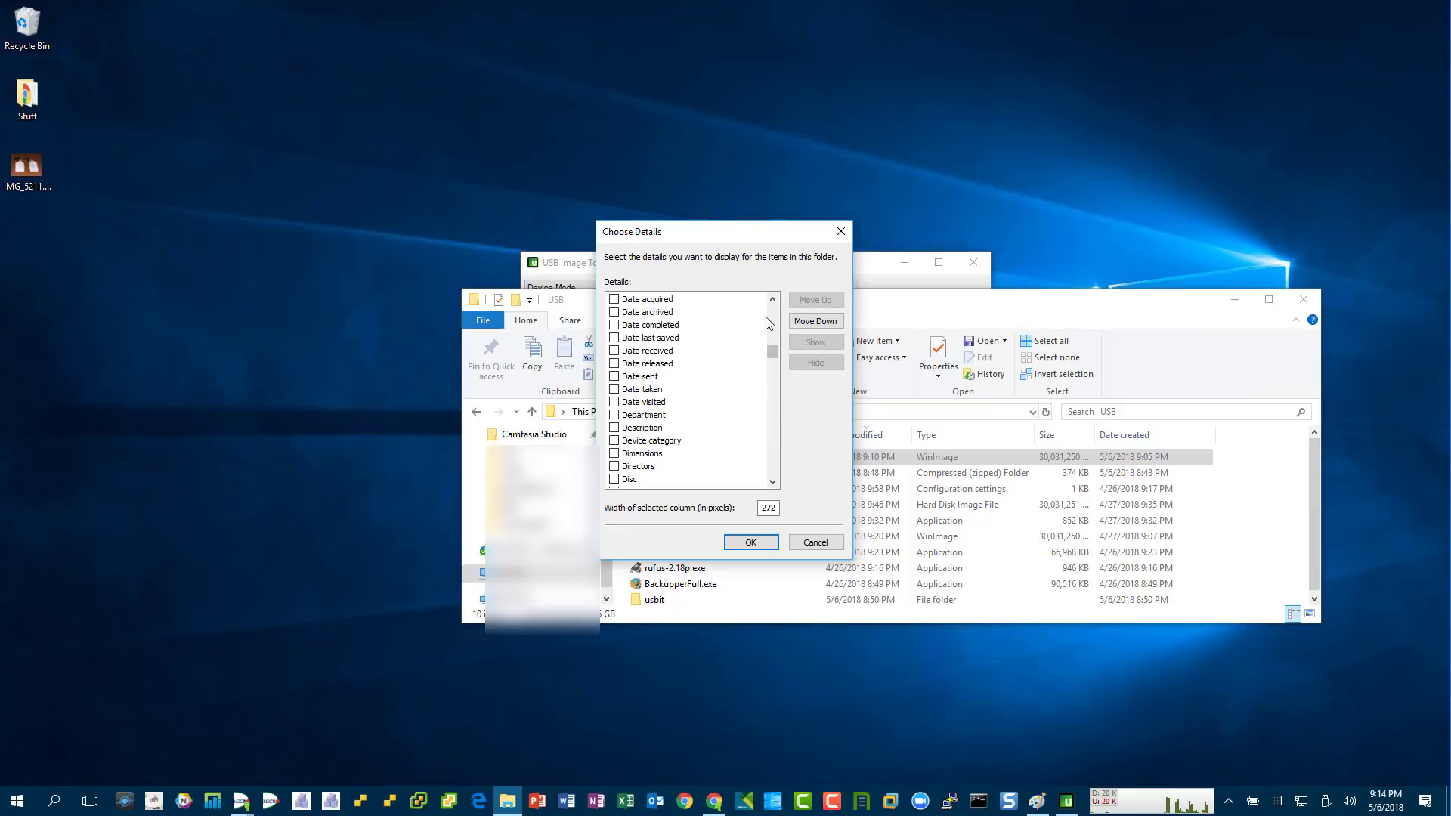
{"action": "left_click", "coordinate": [841, 231]}
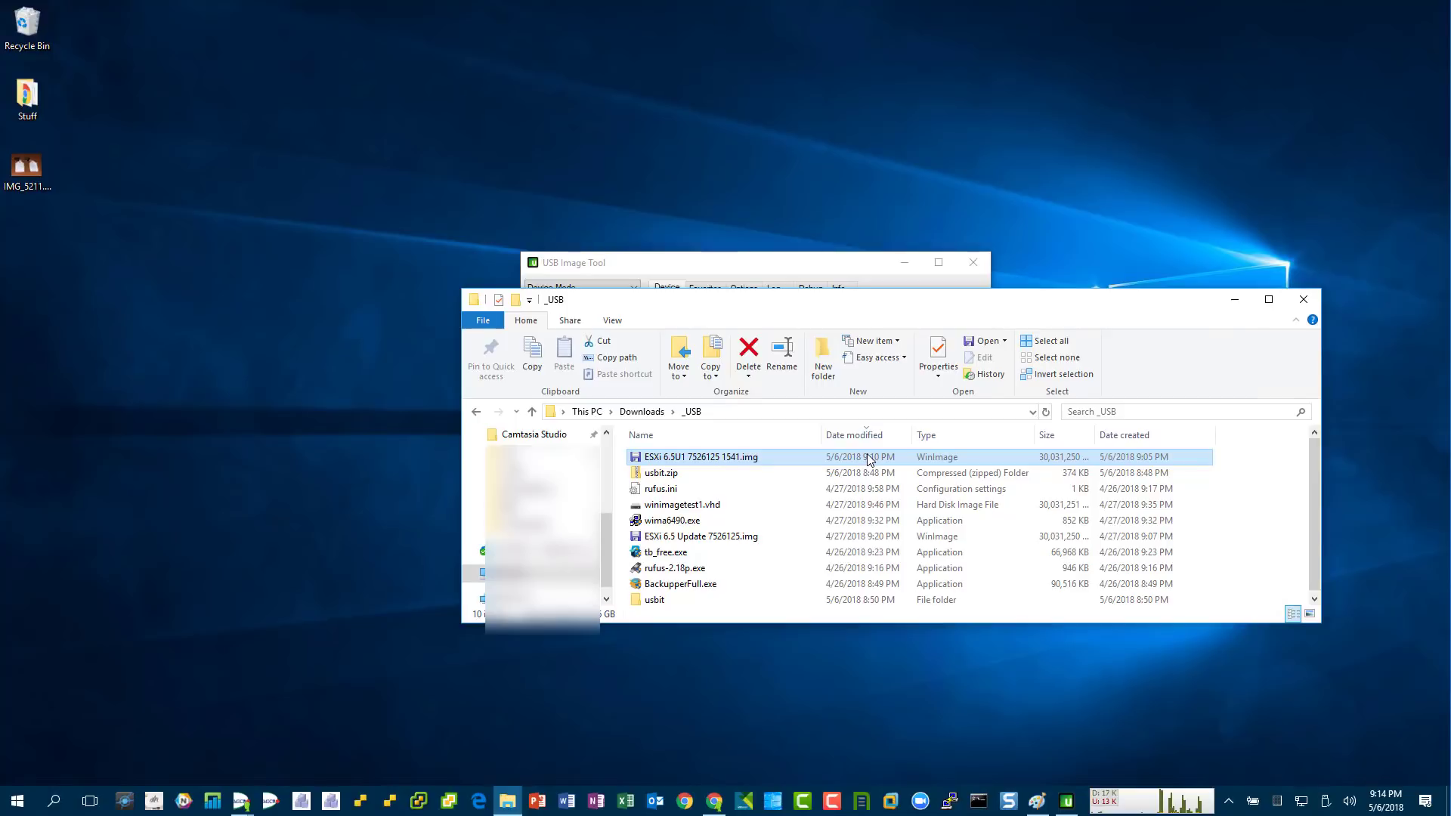
Step: Minimize the _USB folder, check the source and target drive labels in the IMG_5211.JPG photo, and return to USB Image Tool
{"action": "left_click", "coordinate": [1235, 300]}
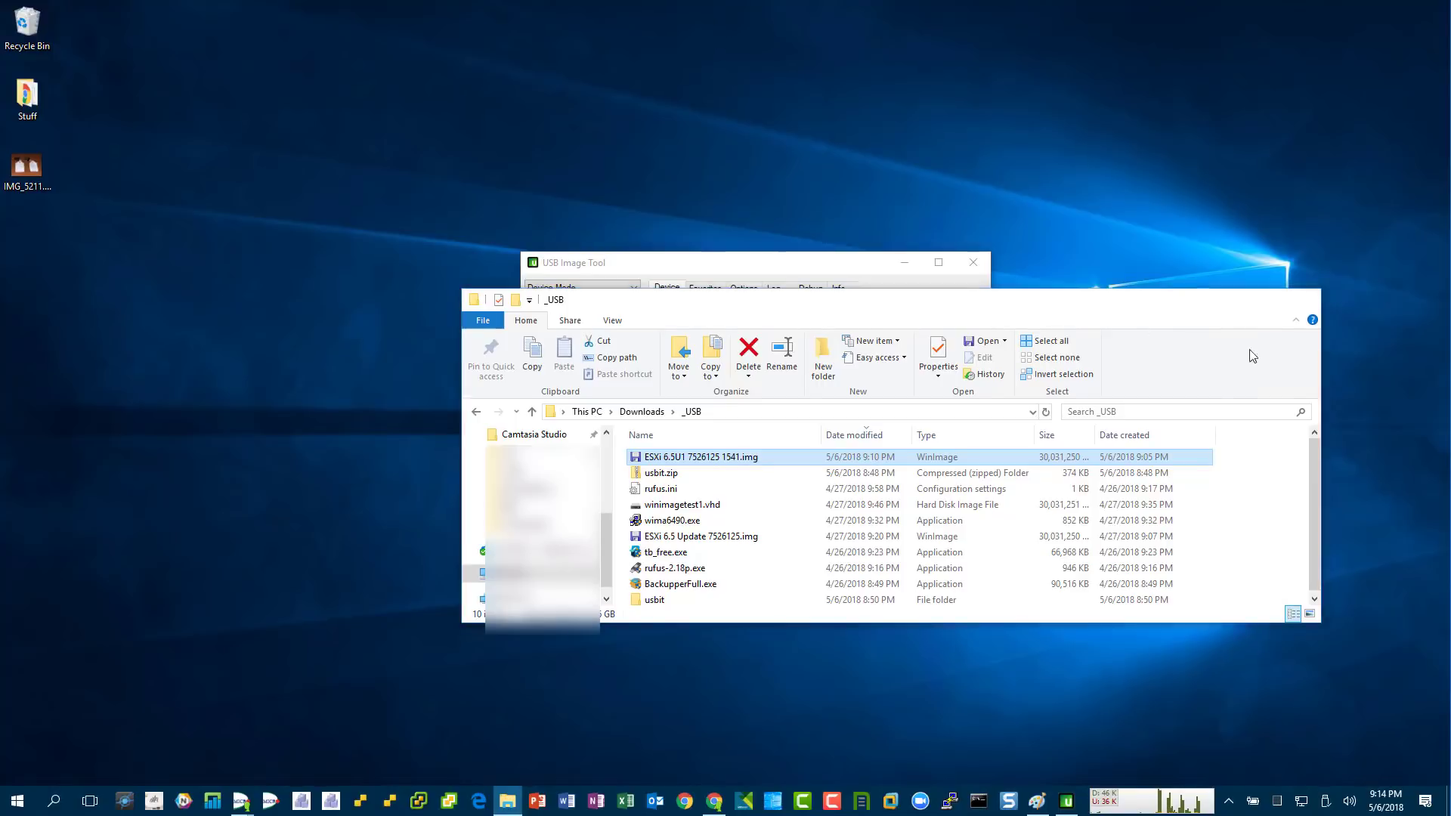
{"action": "left_click", "coordinate": [1037, 802]}
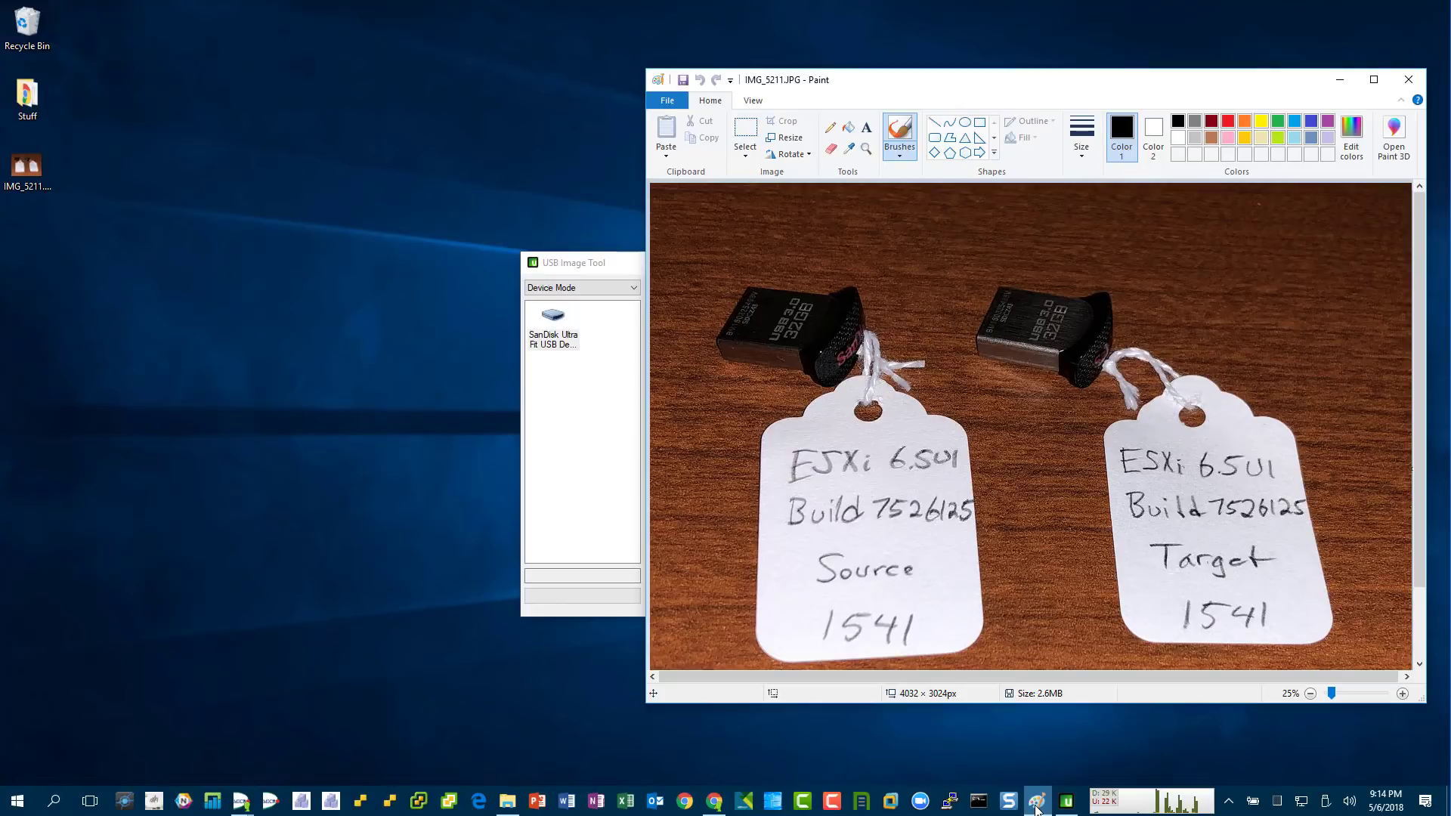
{"action": "left_click", "coordinate": [1037, 805]}
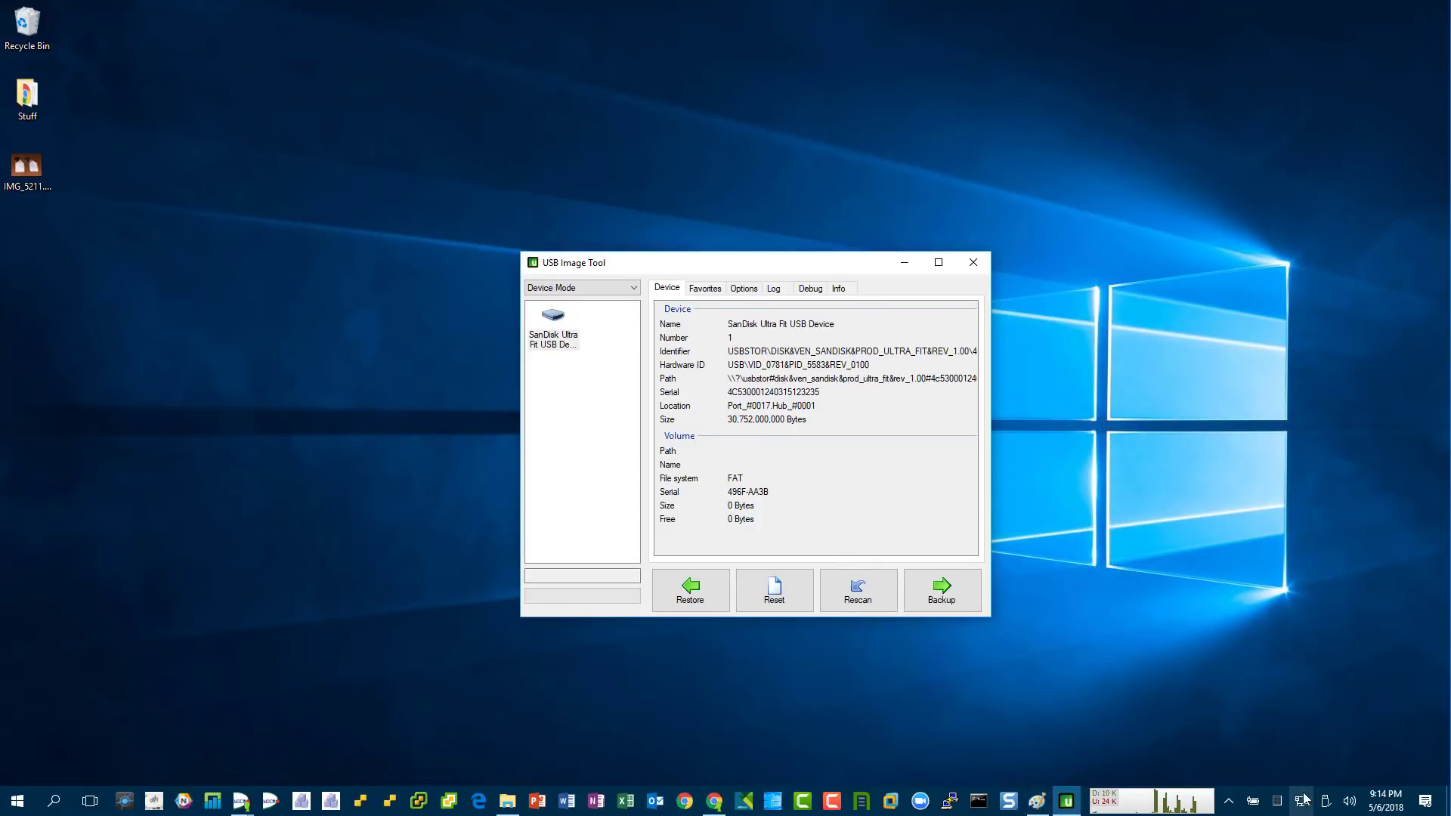
Step: Check the safe-removal options for connected hardware and dismiss them without ejecting any device
{"action": "left_click", "coordinate": [1322, 635]}
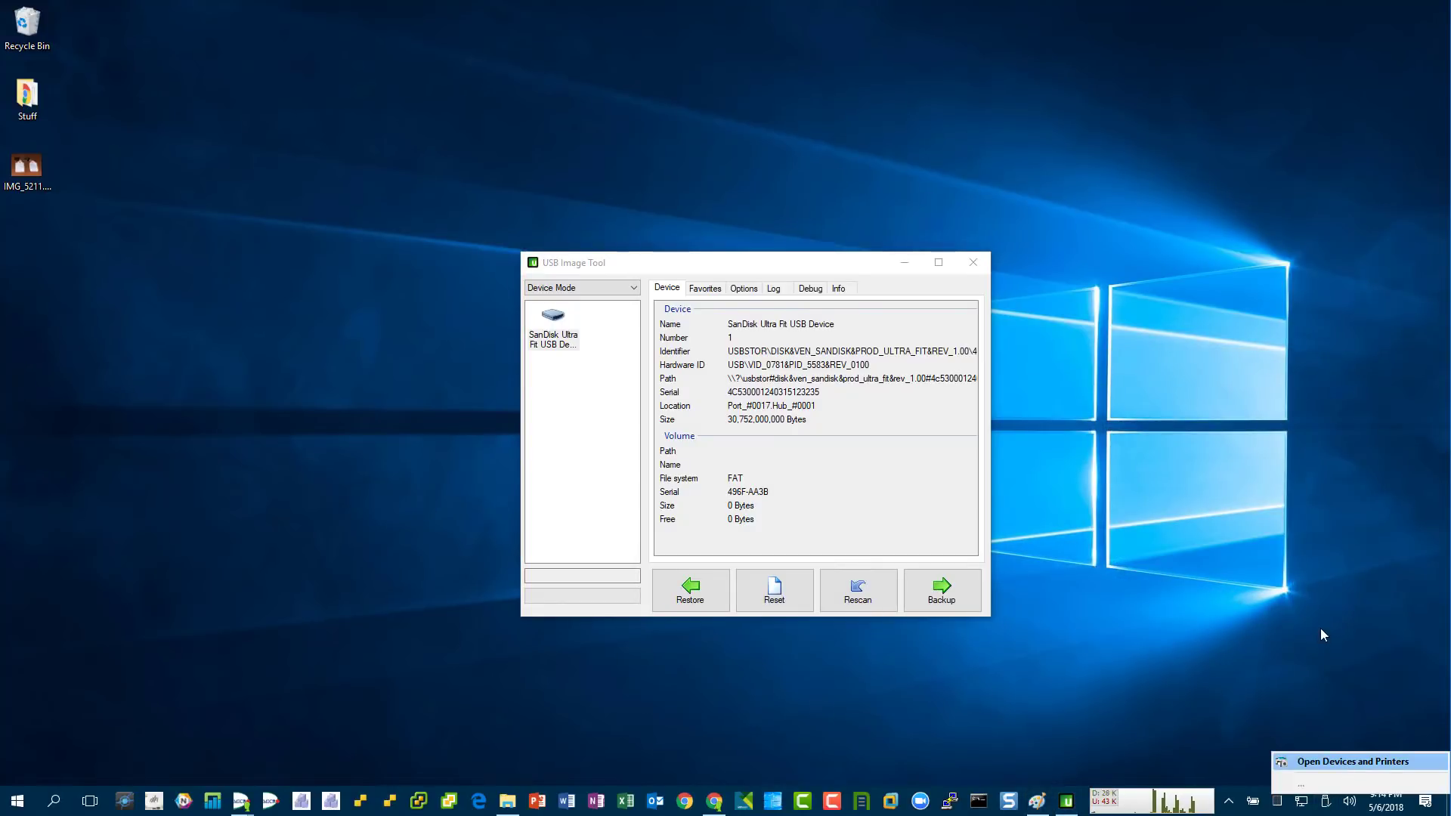
{"action": "left_click", "coordinate": [1325, 803]}
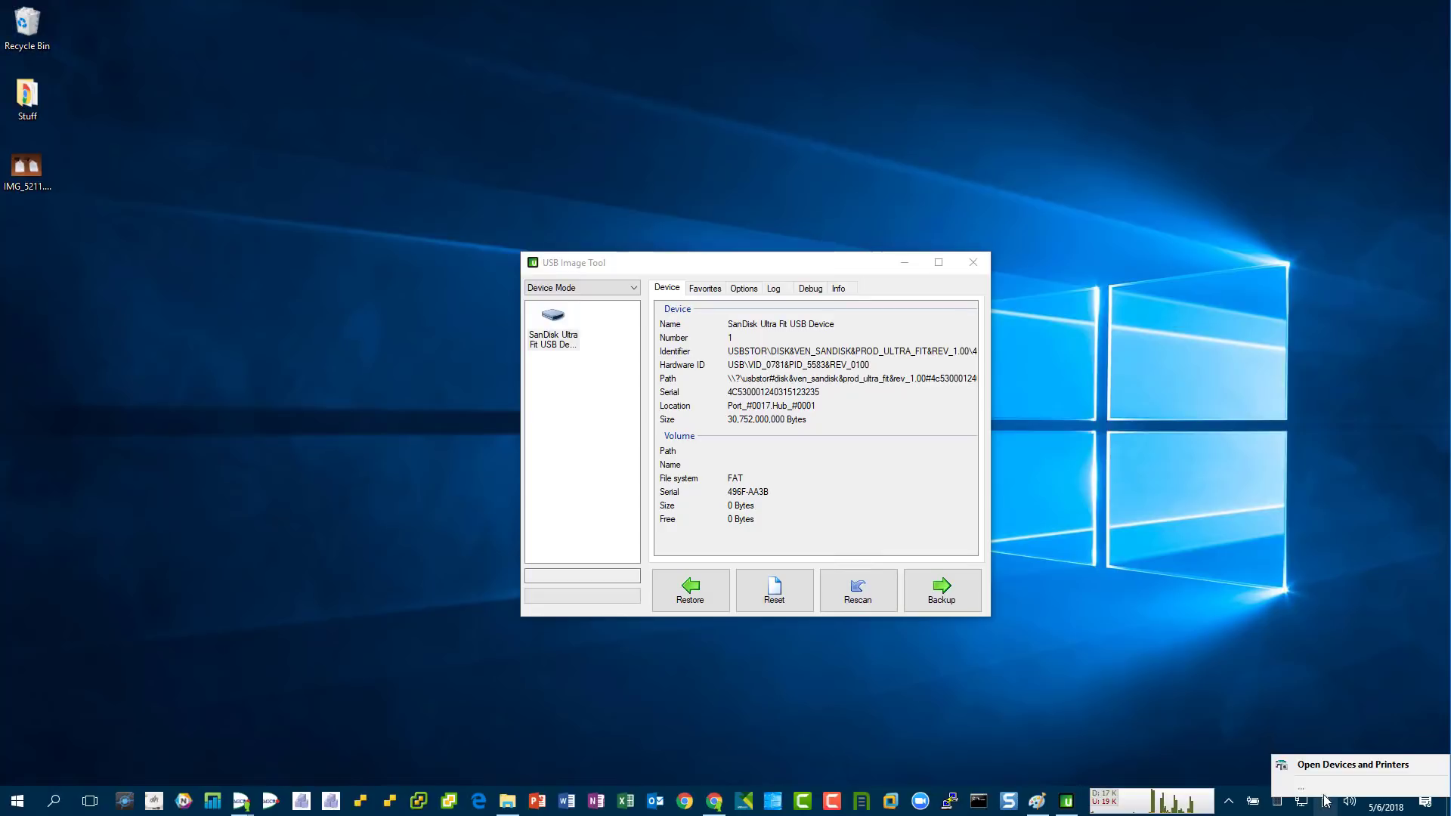
{"action": "left_click", "coordinate": [1270, 673]}
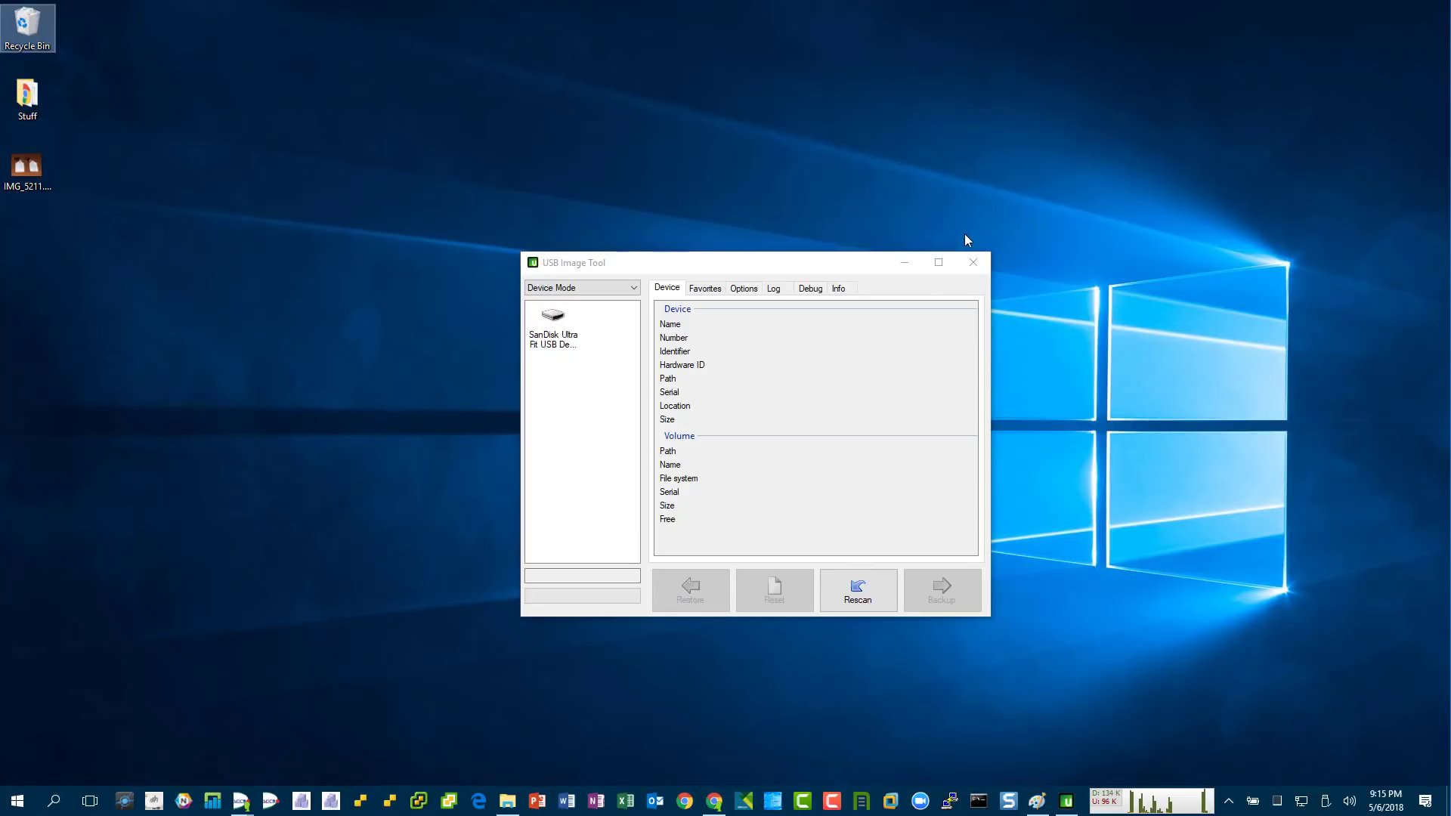
Step: Select the target SanDisk Ultra Fit drive, rescan the devices, and try to restore ESXi 6.5U1 7526125 1541.img onto it
{"action": "left_click", "coordinate": [559, 341]}
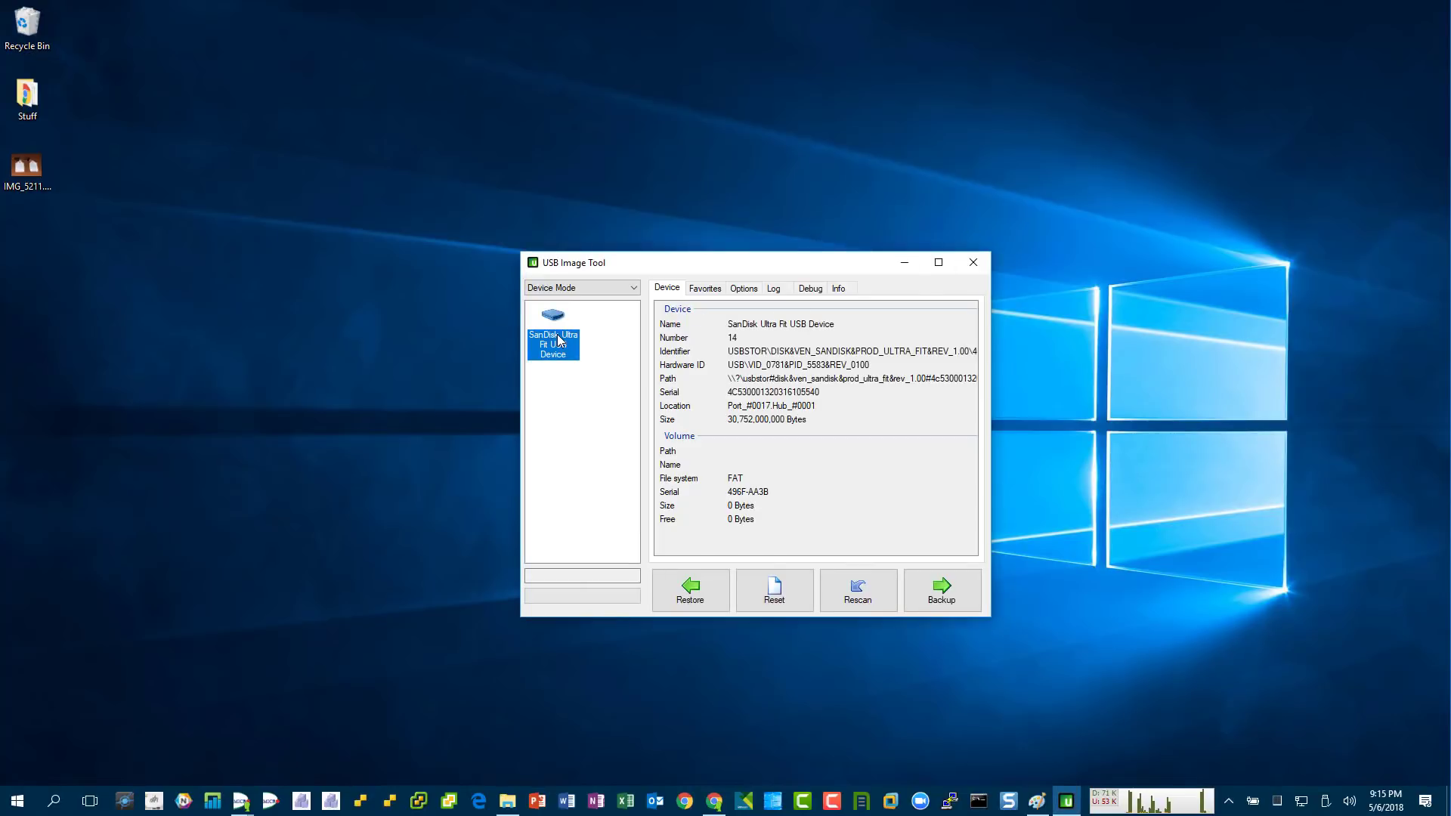
{"action": "left_click", "coordinate": [858, 590]}
{"action": "left_click", "coordinate": [710, 597]}
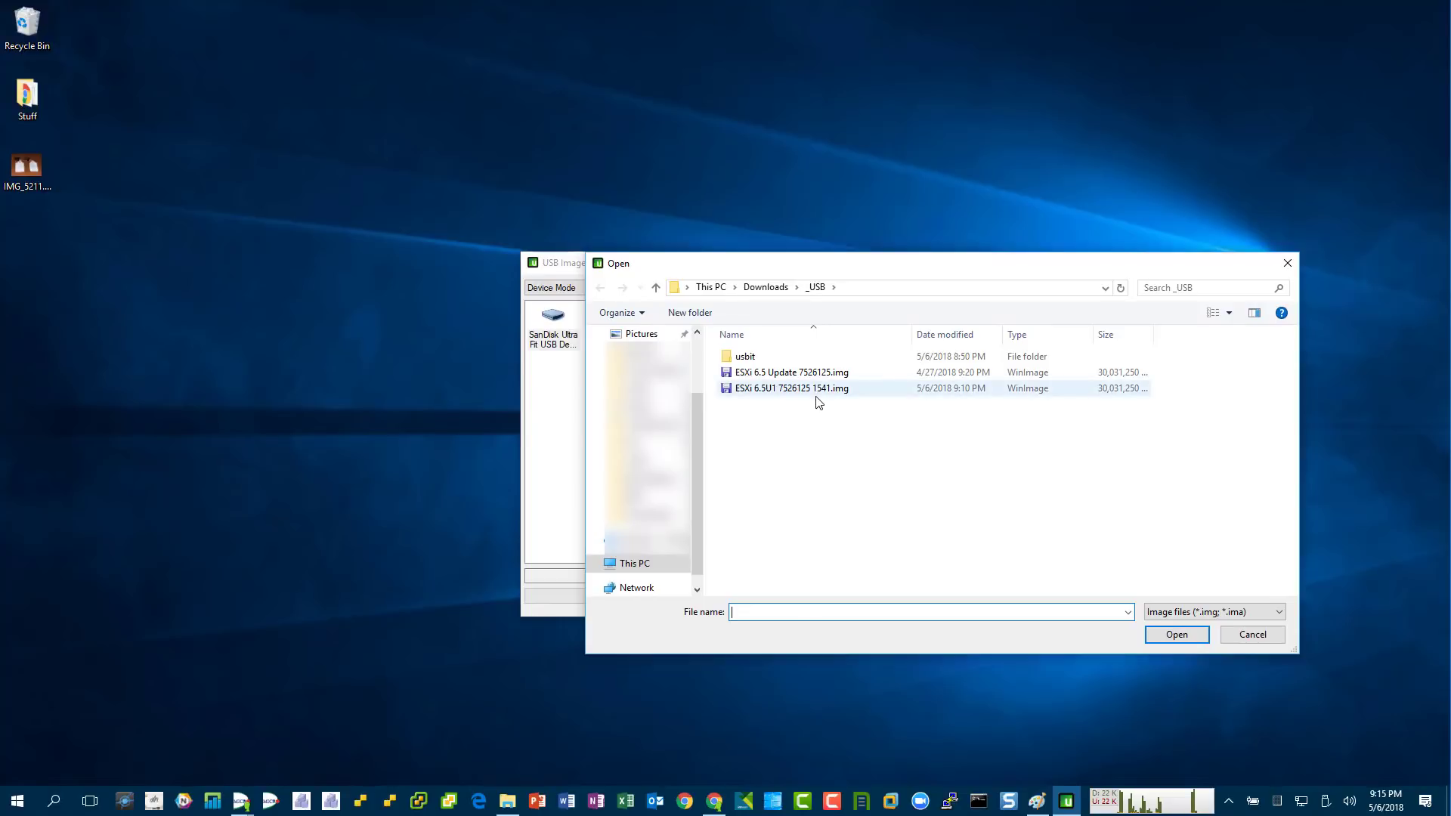
{"action": "double_click", "coordinate": [823, 390]}
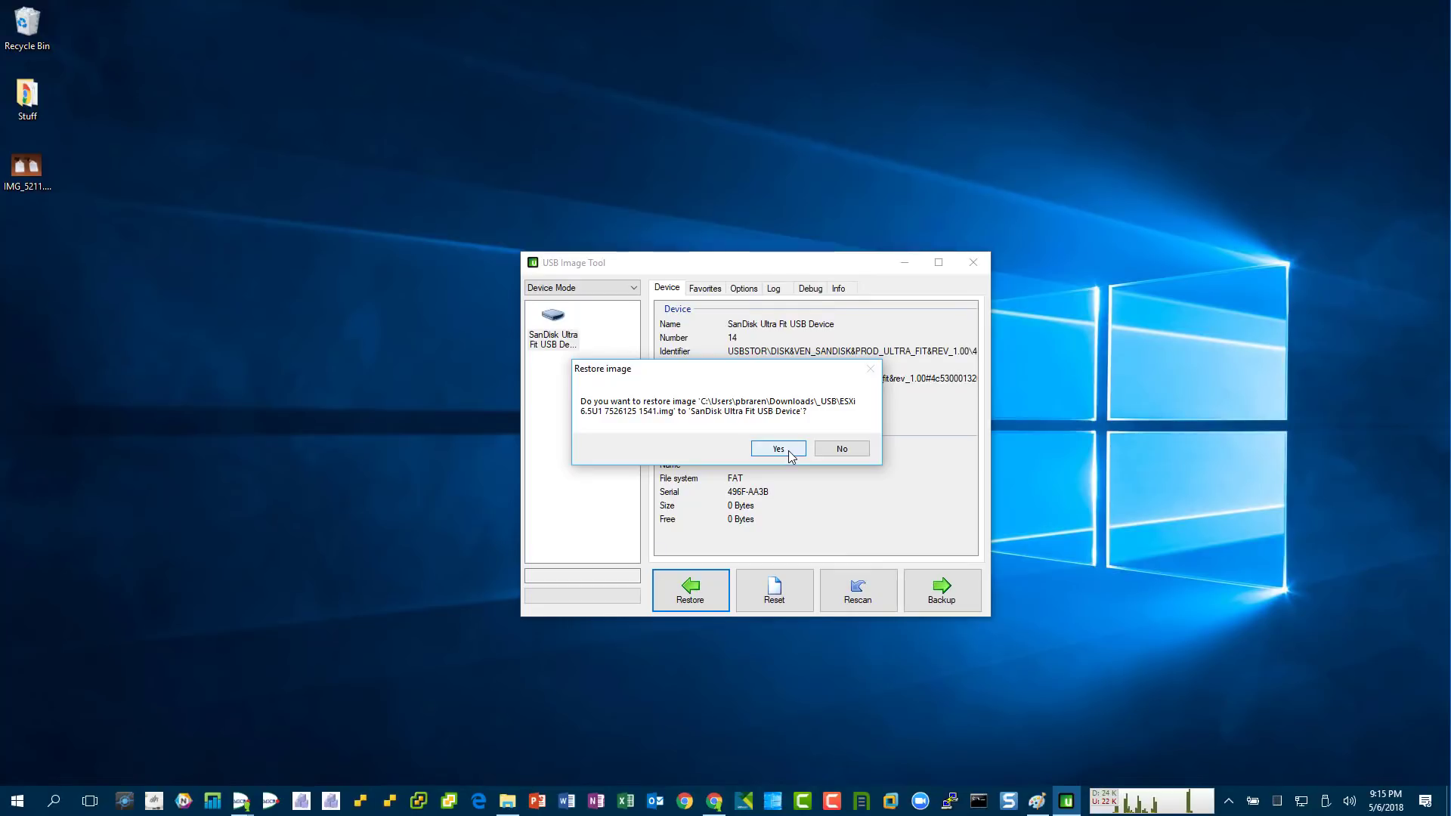
{"action": "left_click", "coordinate": [788, 451]}
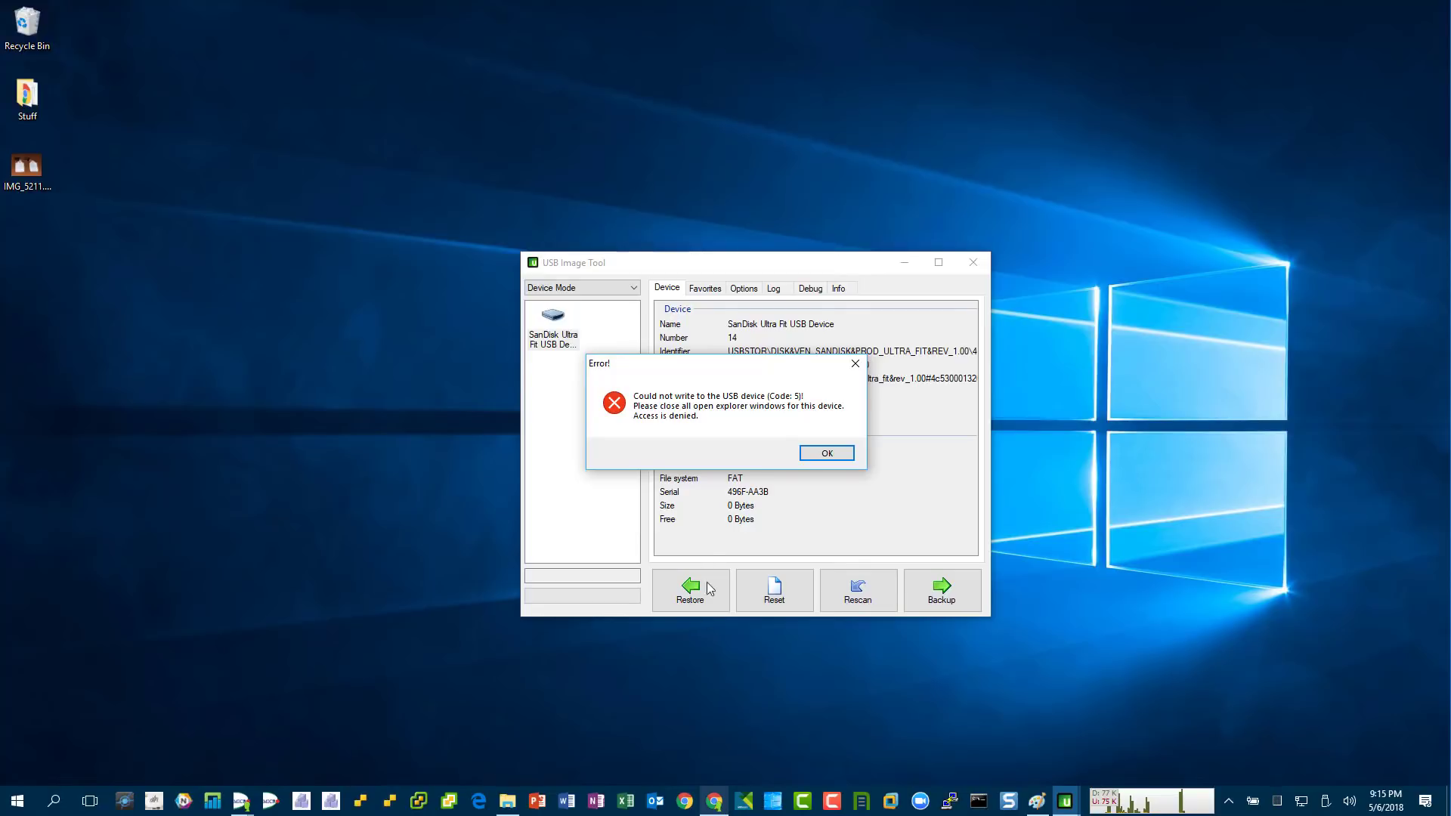
Step: Switch to Chrome, open the TinkerTry article on reformatting an ESXi USB drive with Rufus, and follow its rufus.akeo.ie link
{"action": "left_click", "coordinate": [714, 801]}
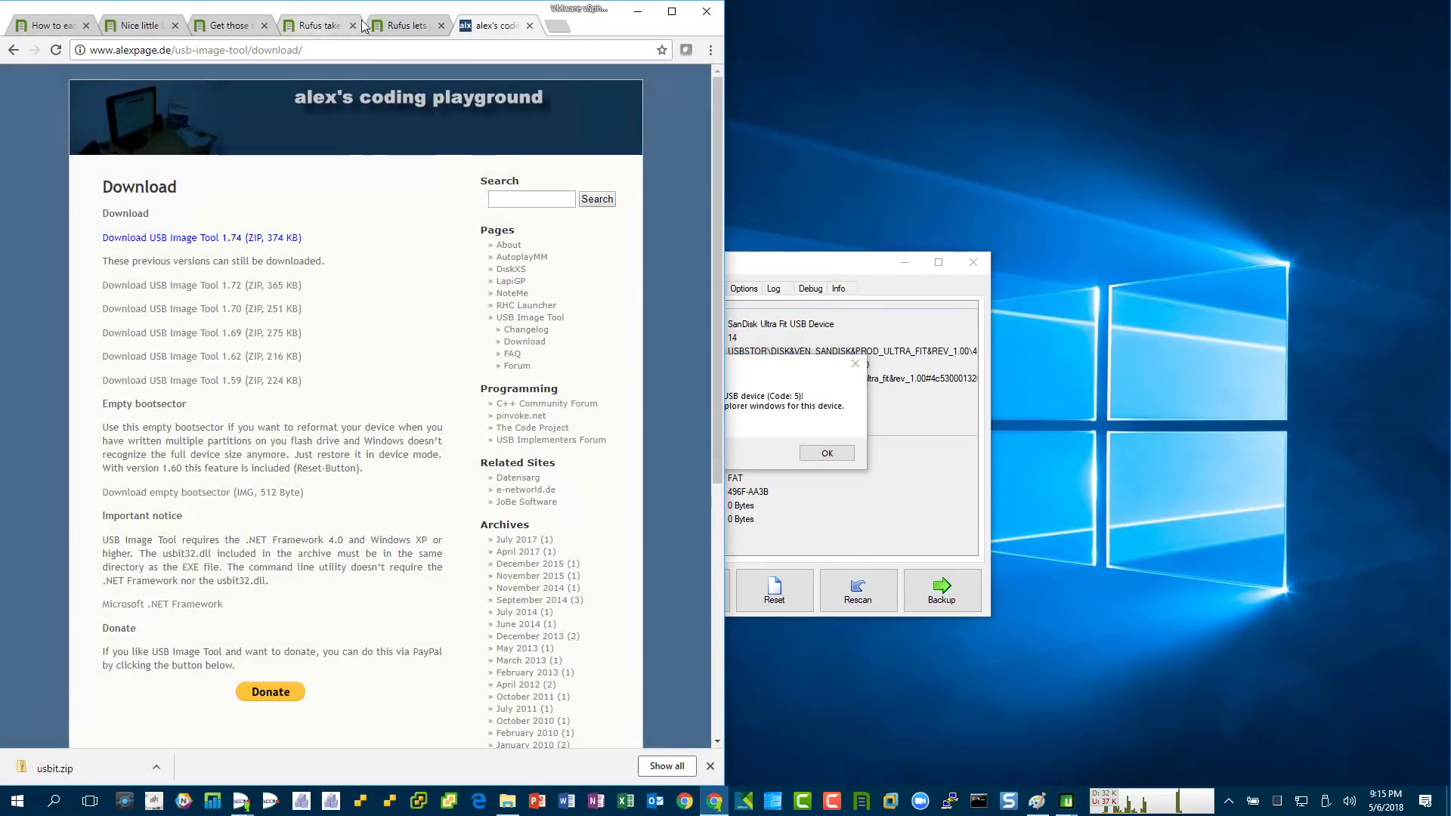
{"action": "left_click", "coordinate": [407, 25]}
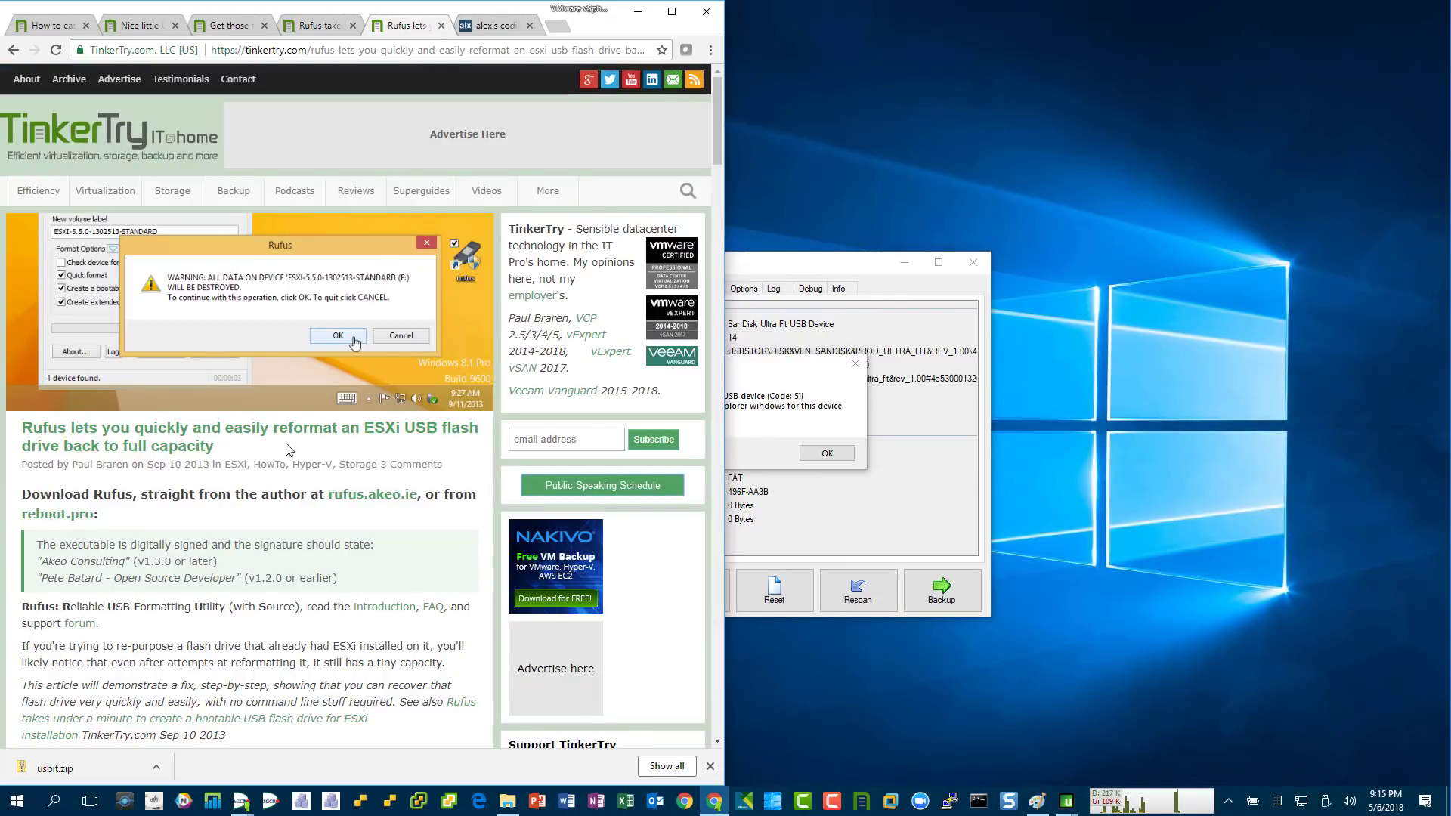
{"action": "scroll", "coordinate": [236, 454], "scroll_direction": "down", "scroll_amount": 4}
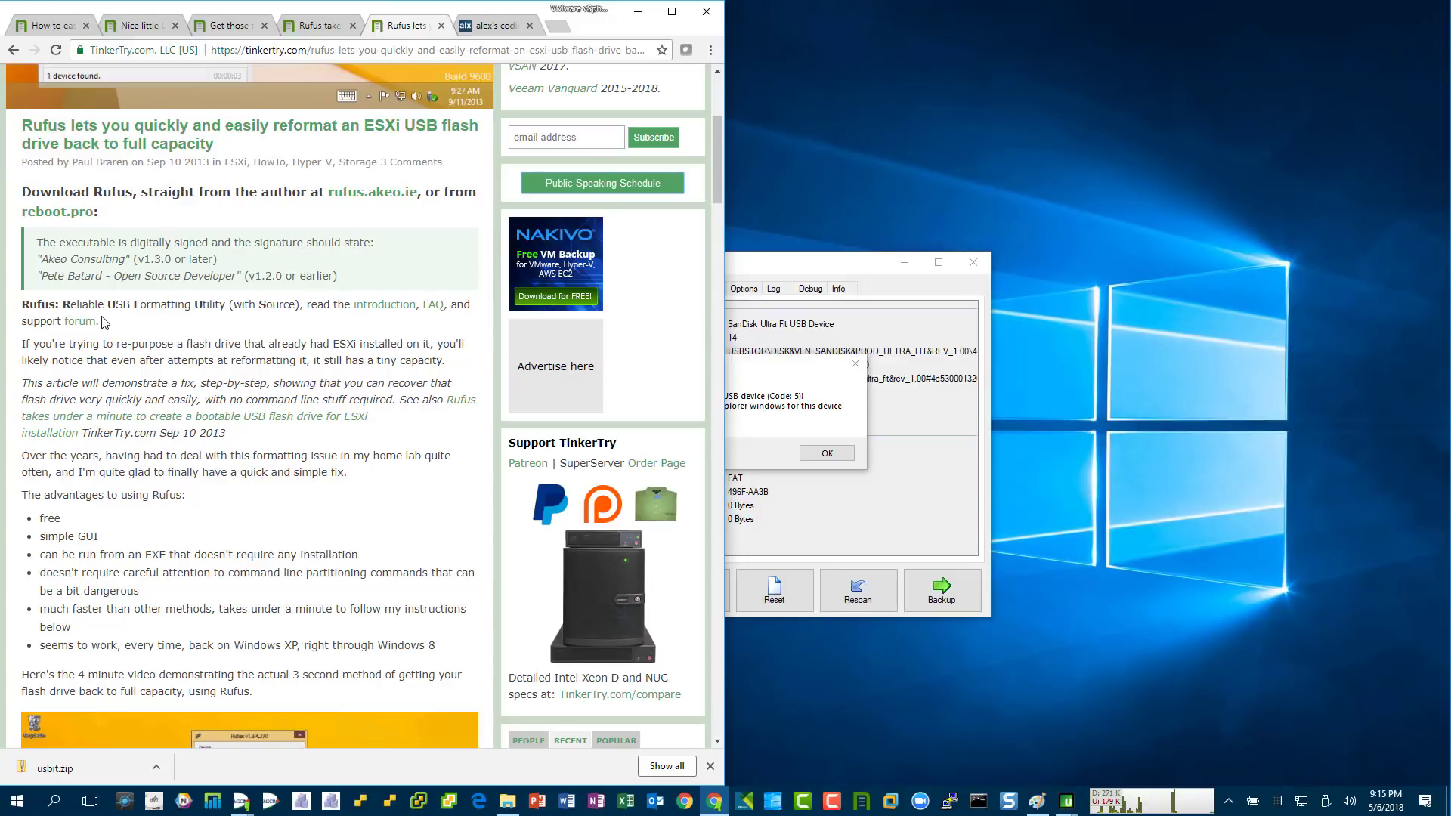
{"action": "left_click", "coordinate": [371, 194]}
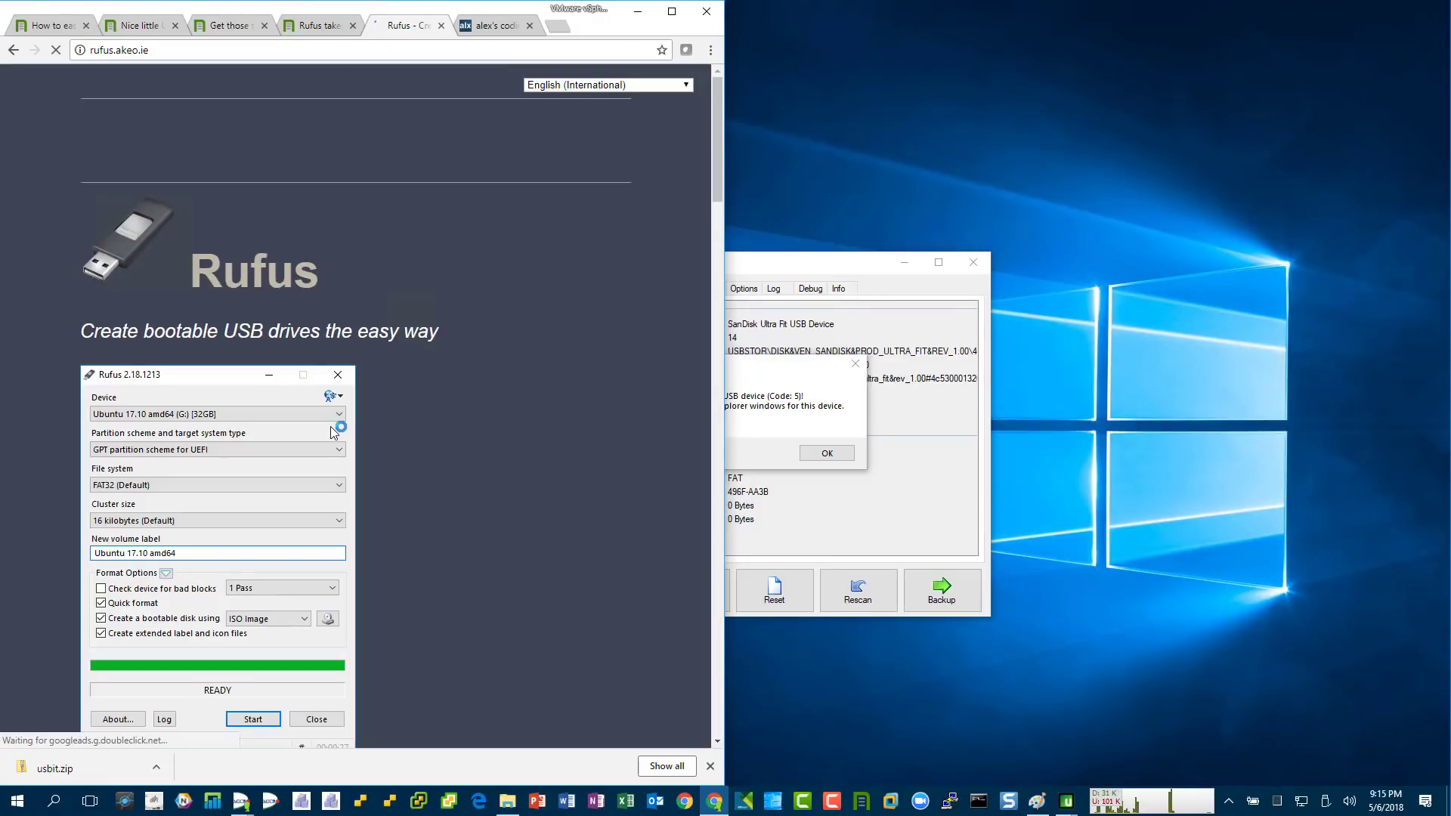
Step: Start downloading Rufus 2.18 Portable, cancel the save because rufus-2.18p.exe is already in the _USB folder, and minimize the browser
{"action": "scroll", "coordinate": [330, 427], "scroll_direction": "down", "scroll_amount": 3}
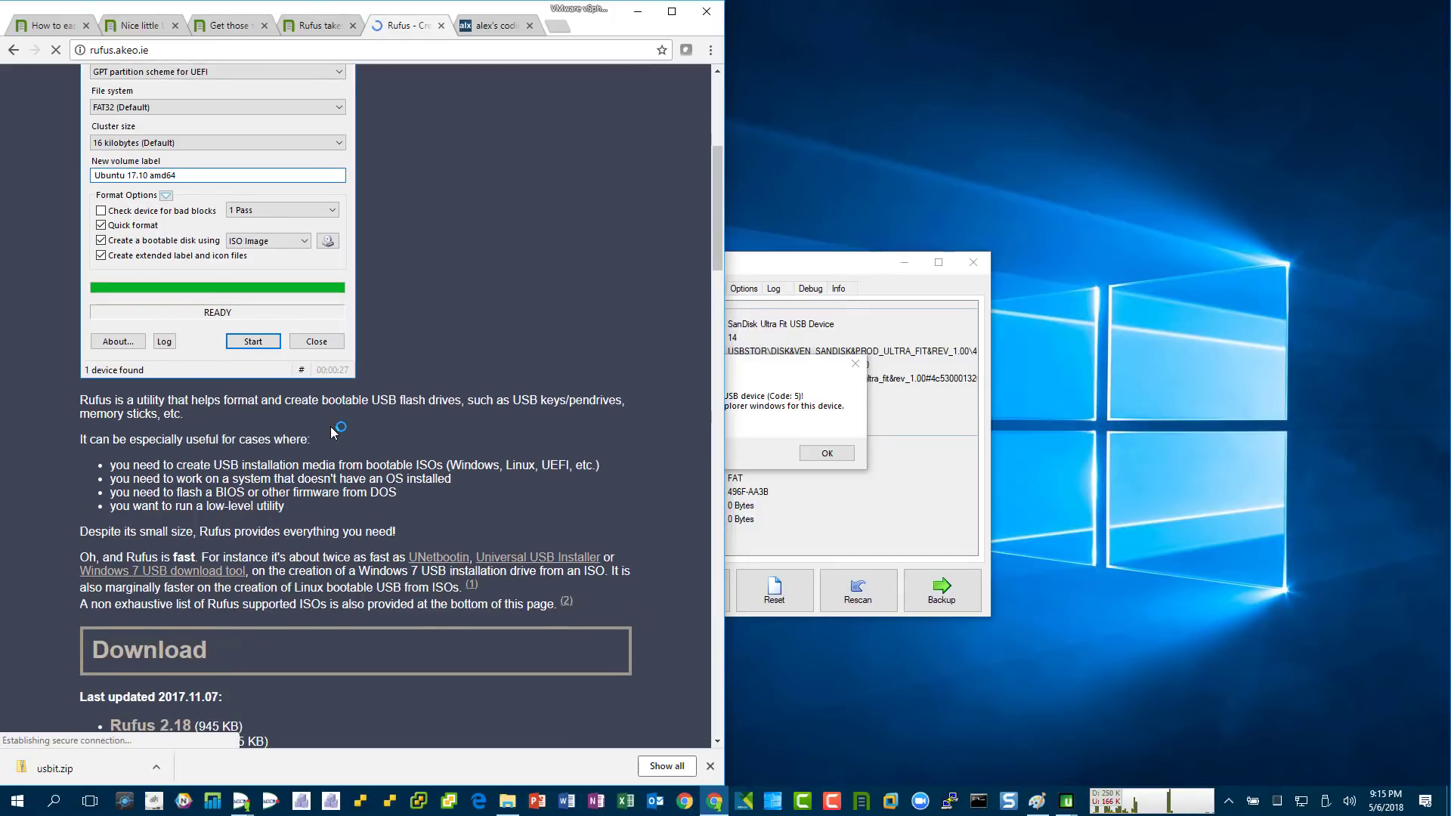
{"action": "scroll", "coordinate": [219, 593], "scroll_direction": "down", "scroll_amount": 2}
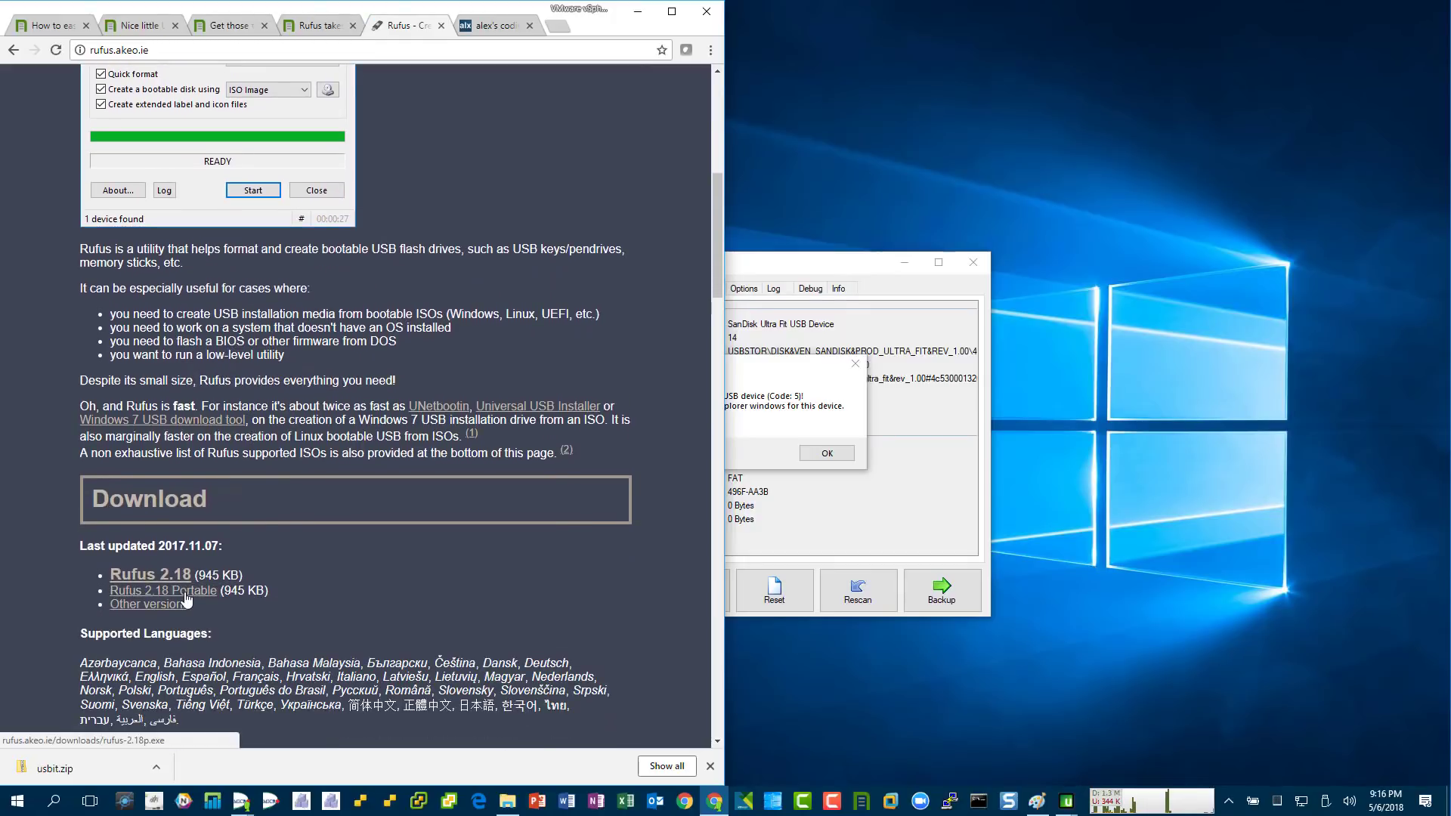
{"action": "left_click", "coordinate": [219, 591]}
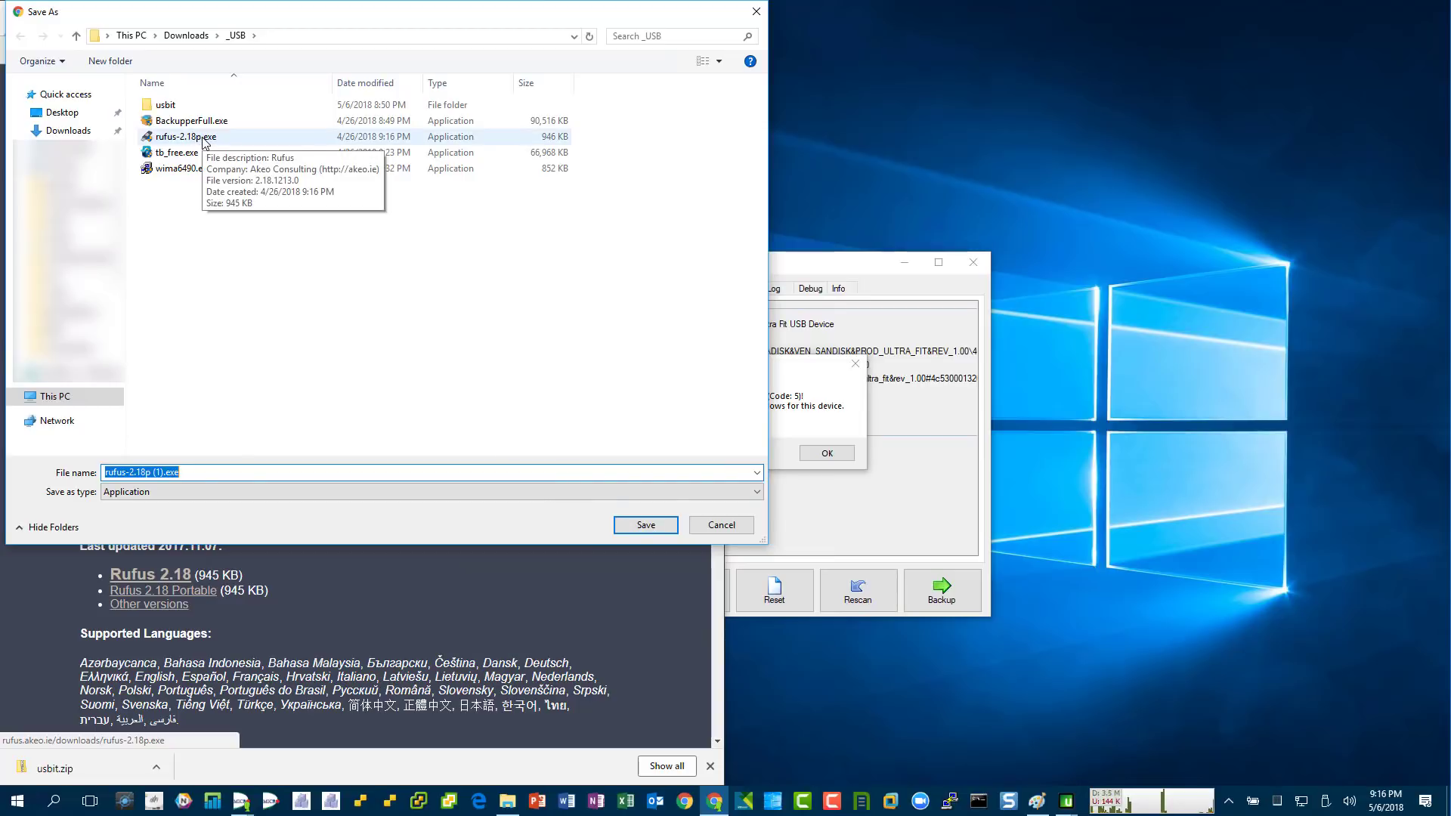
{"action": "left_click", "coordinate": [730, 527]}
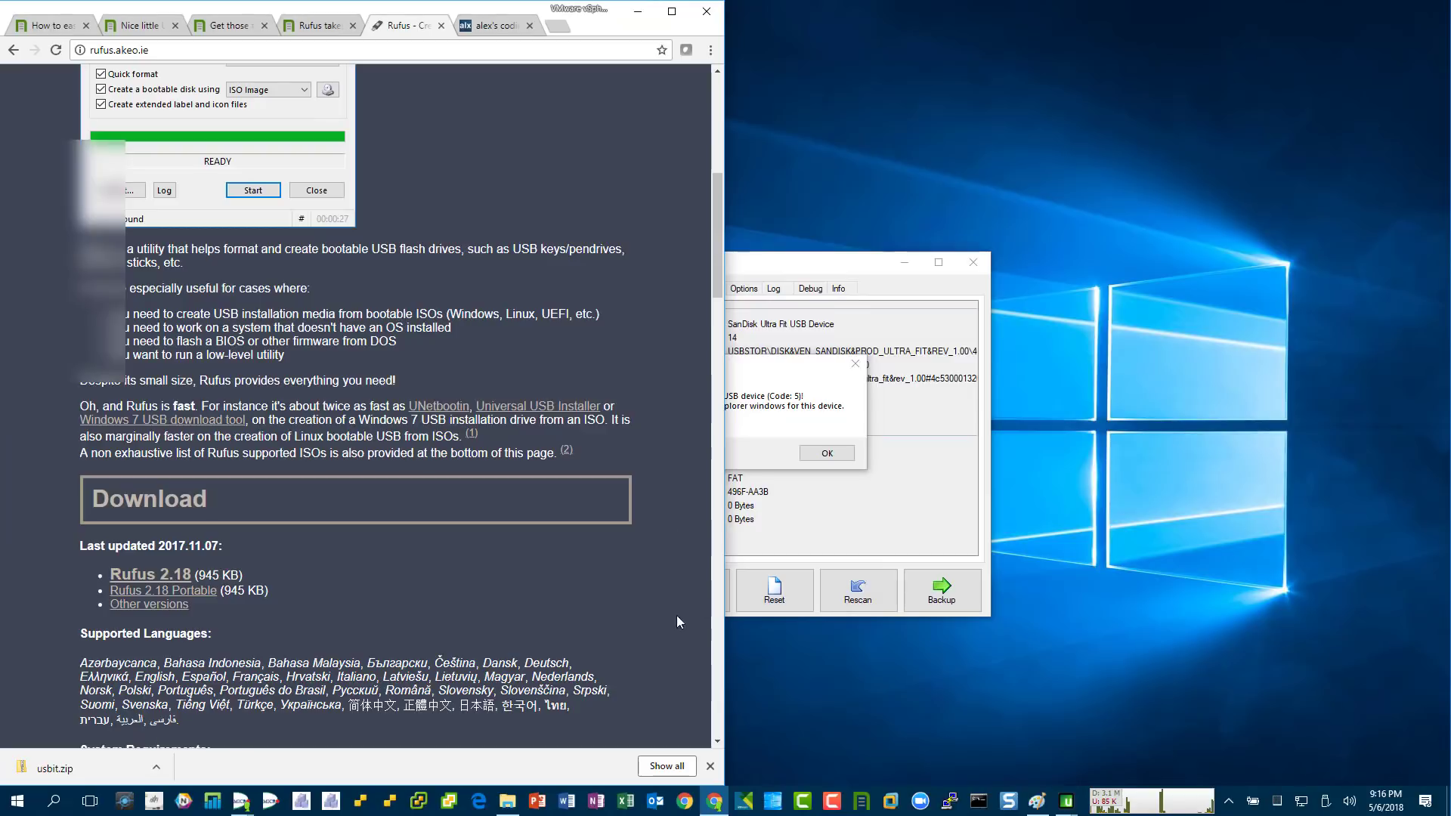
{"action": "left_click", "coordinate": [638, 12]}
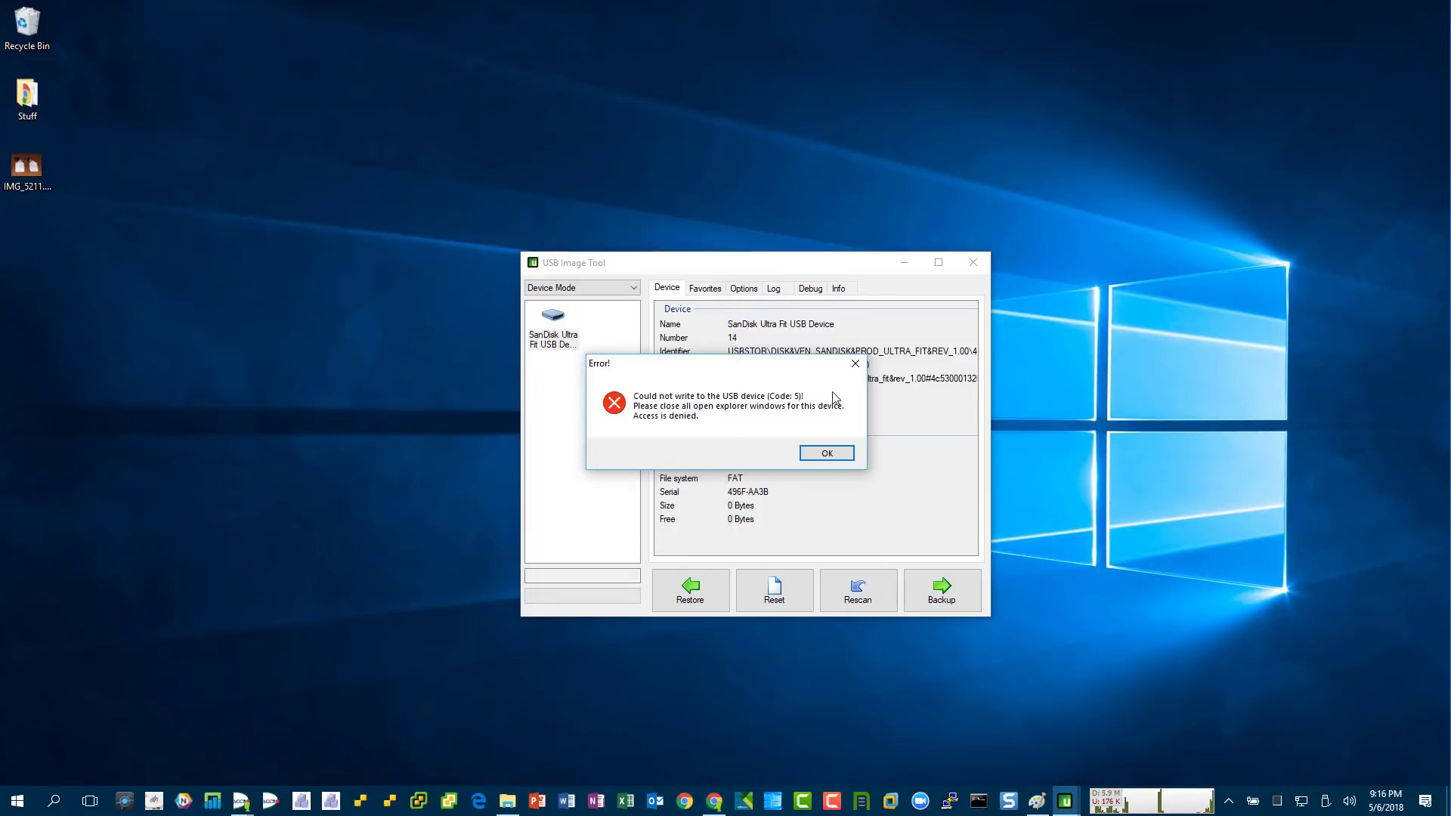
Step: Dismiss the USB write error and close USB Image Tool
{"action": "left_click", "coordinate": [827, 453]}
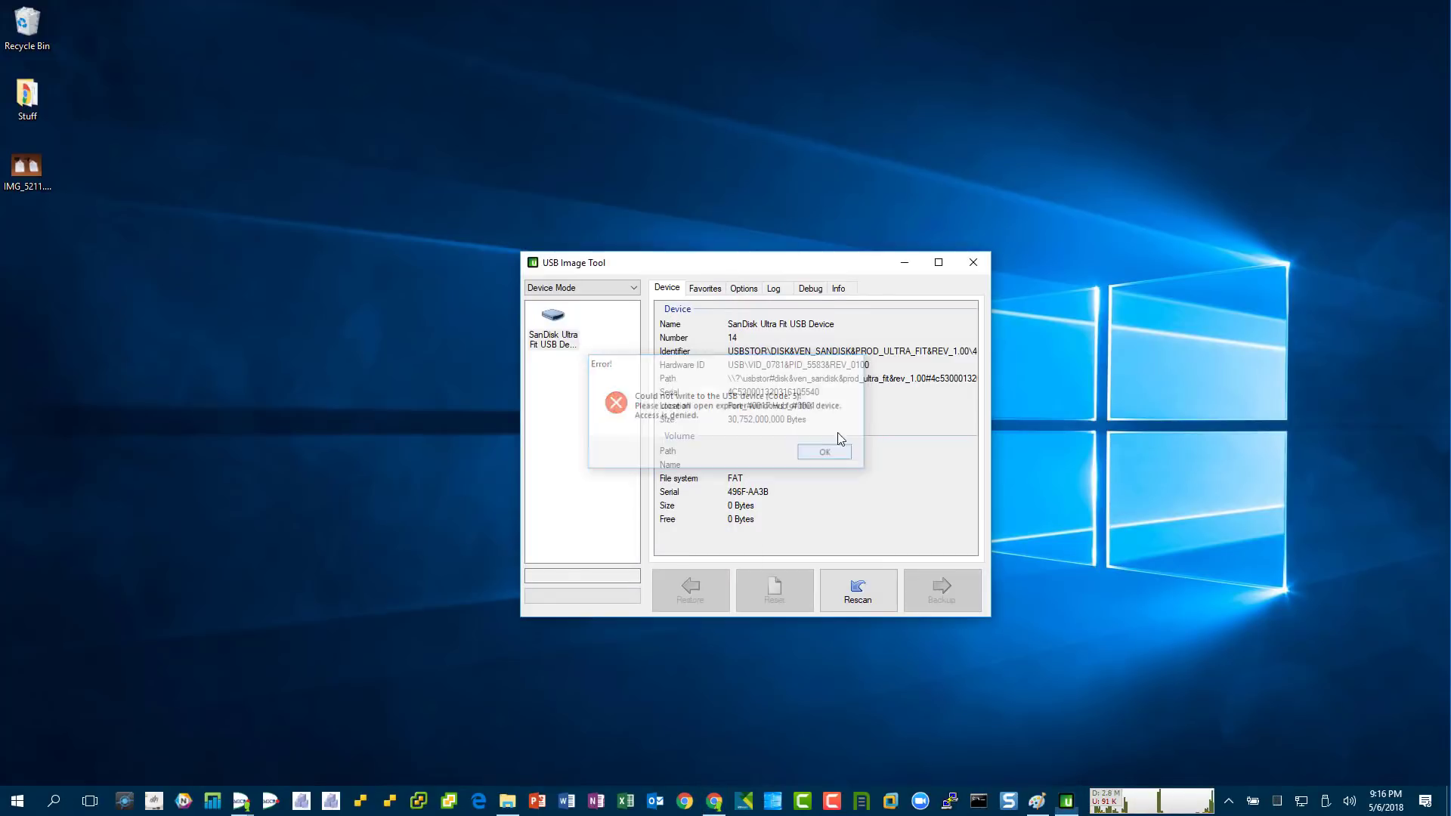
{"action": "left_click", "coordinate": [972, 266]}
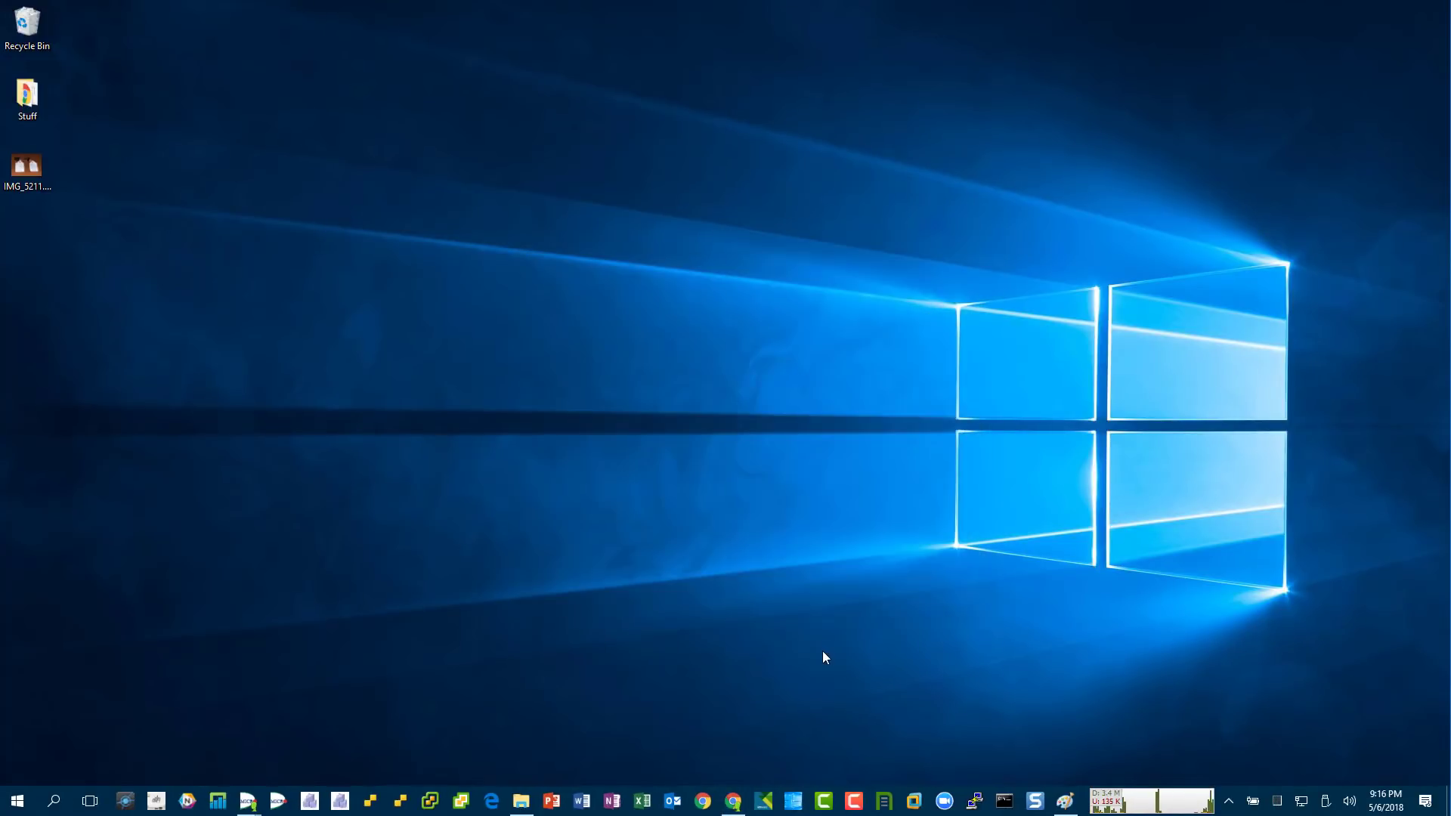
Step: Run rufus-2.18p.exe from the _USB folder, close it again, and delete its rufus.ini settings file
{"action": "left_click", "coordinate": [521, 800]}
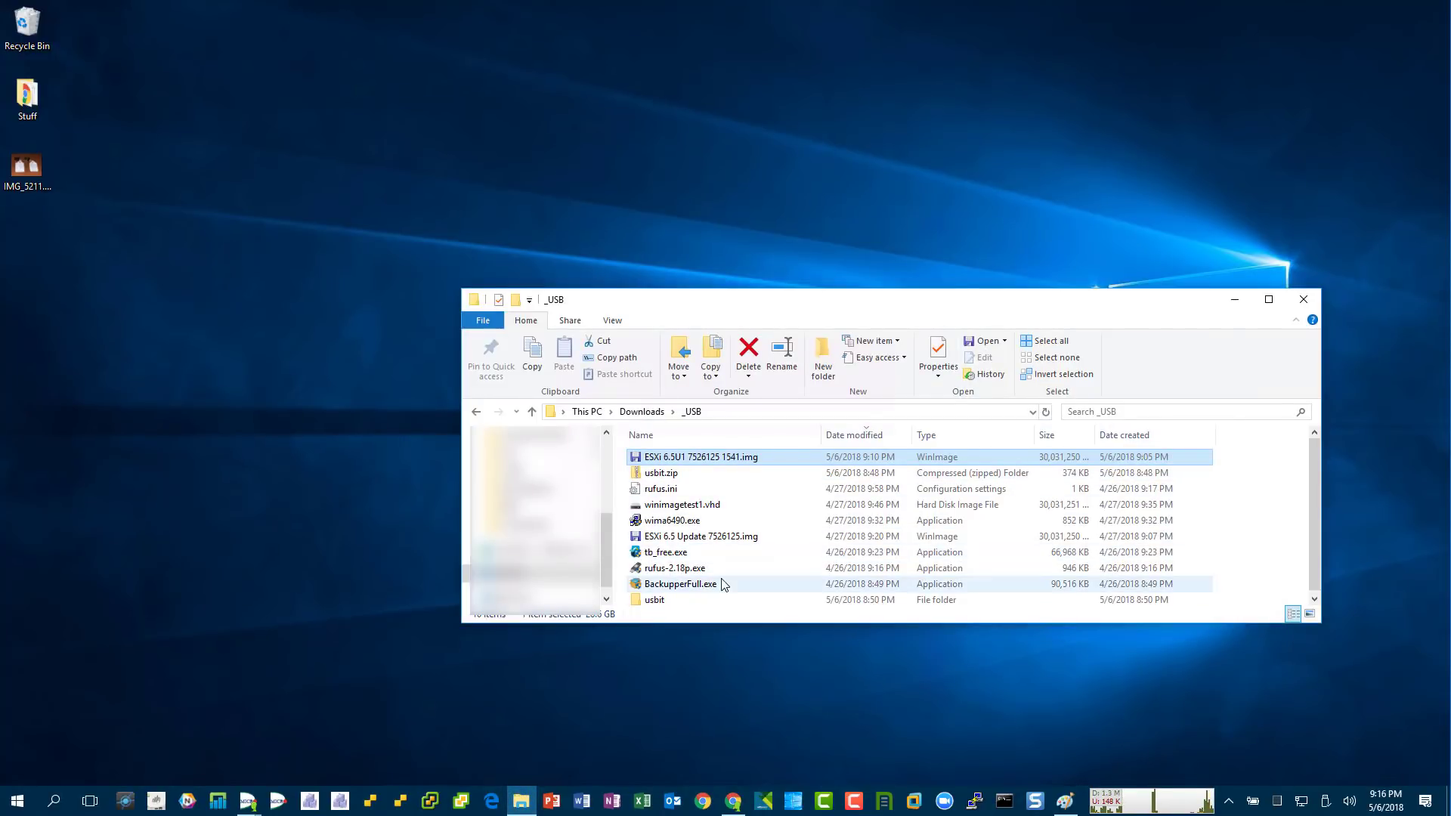
{"action": "double_click", "coordinate": [688, 568]}
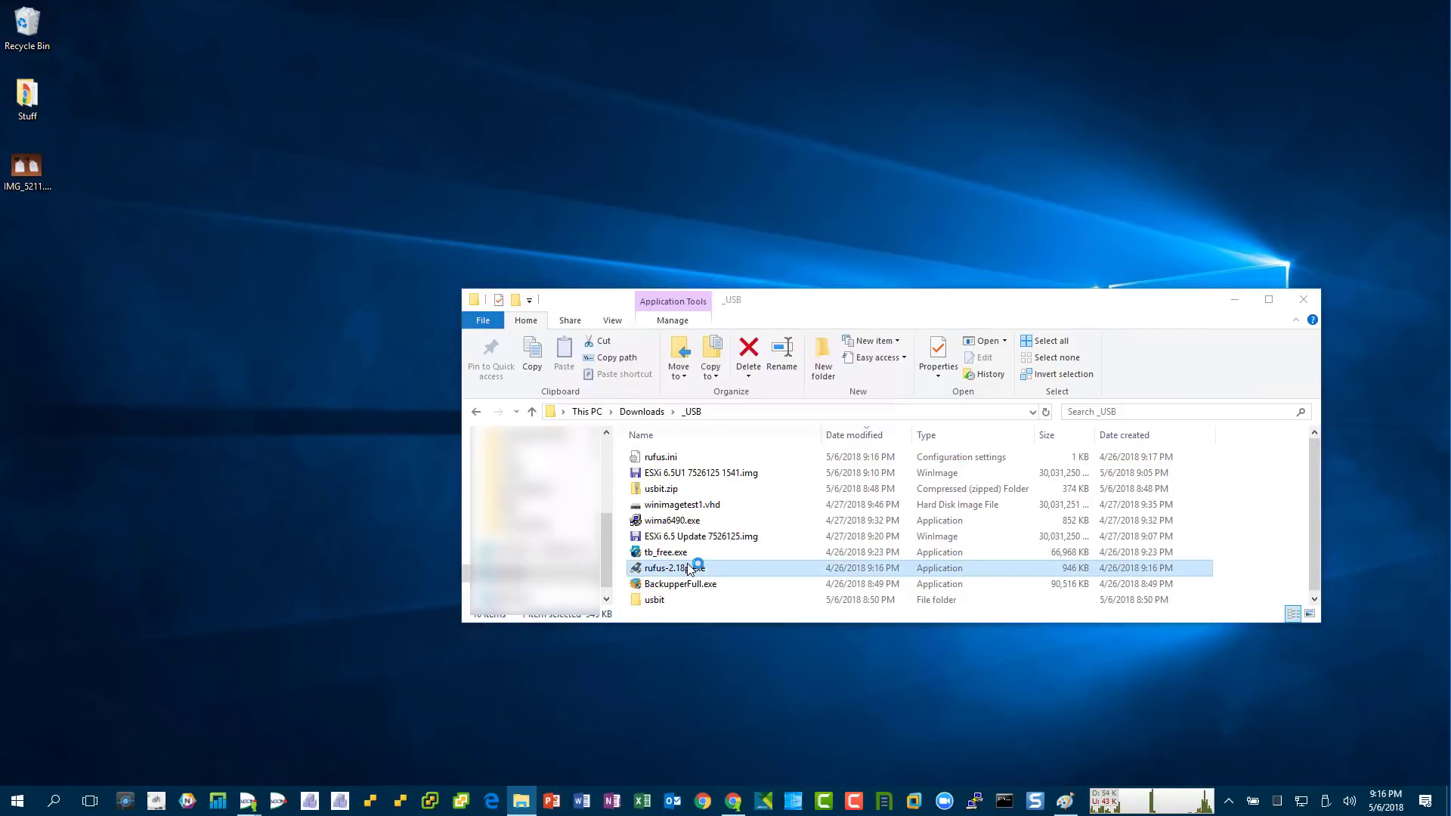
{"action": "left_click", "coordinate": [853, 160]}
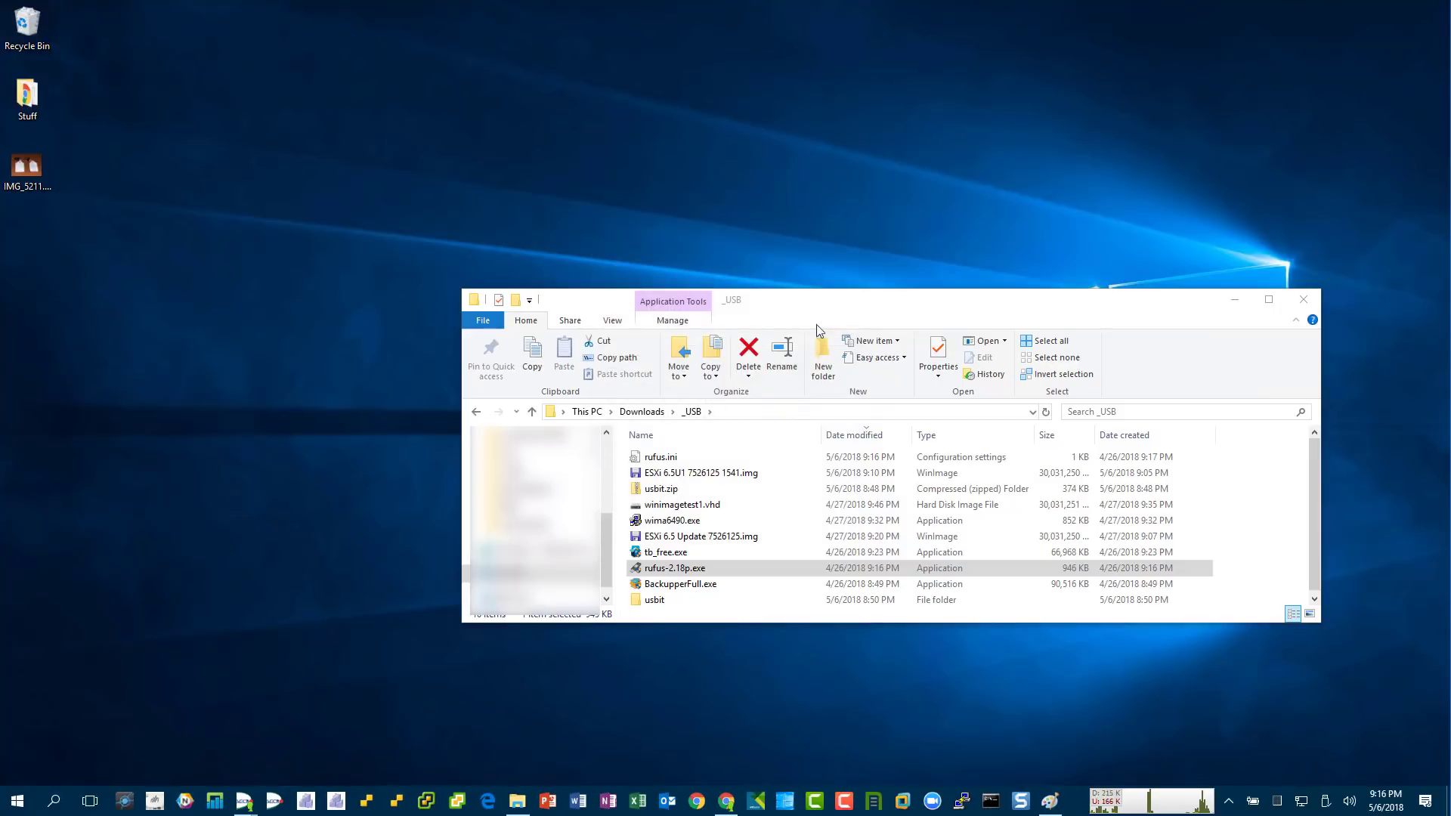
{"action": "left_click", "coordinate": [668, 458]}
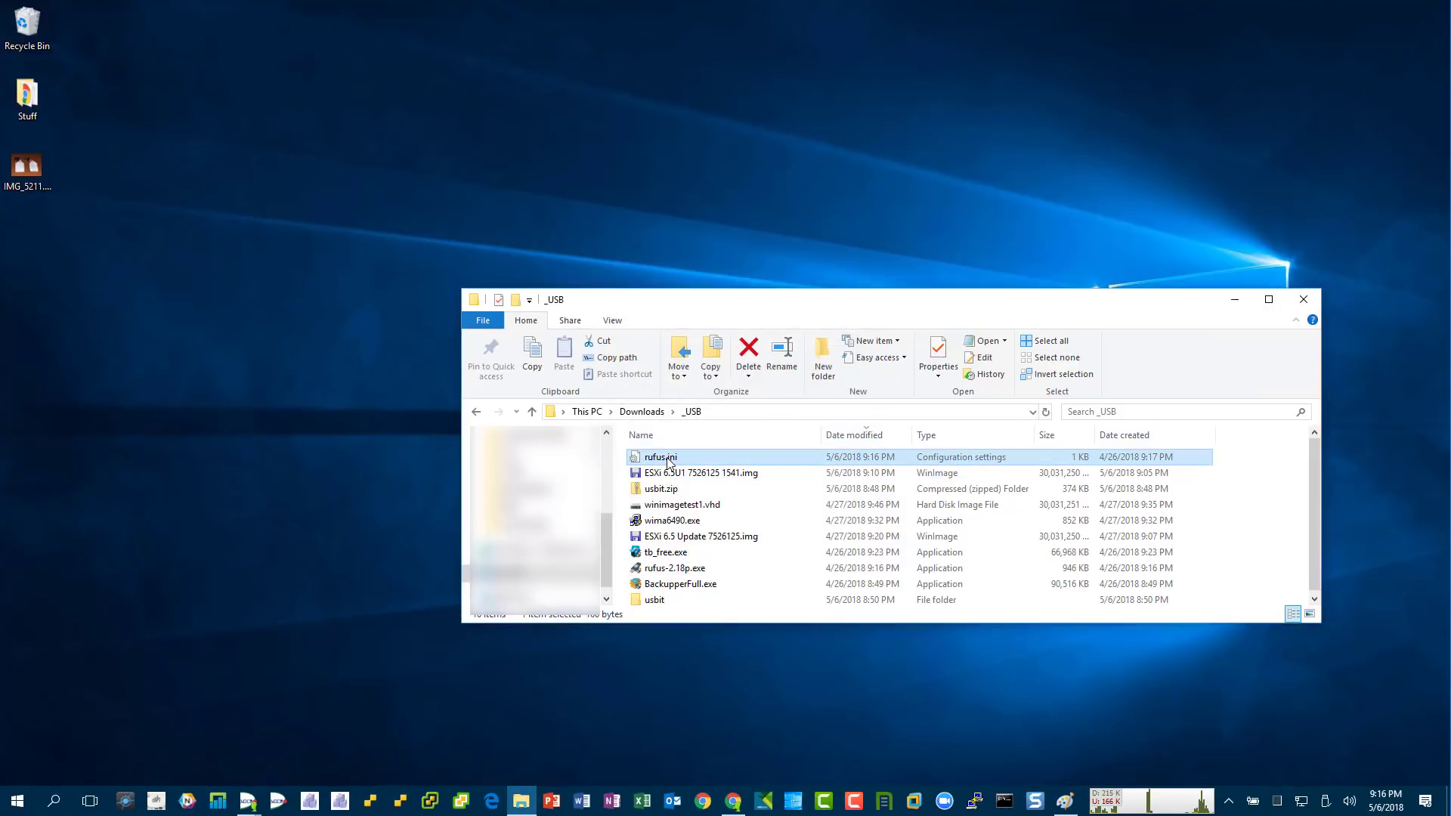
{"action": "key", "text": "Delete"}
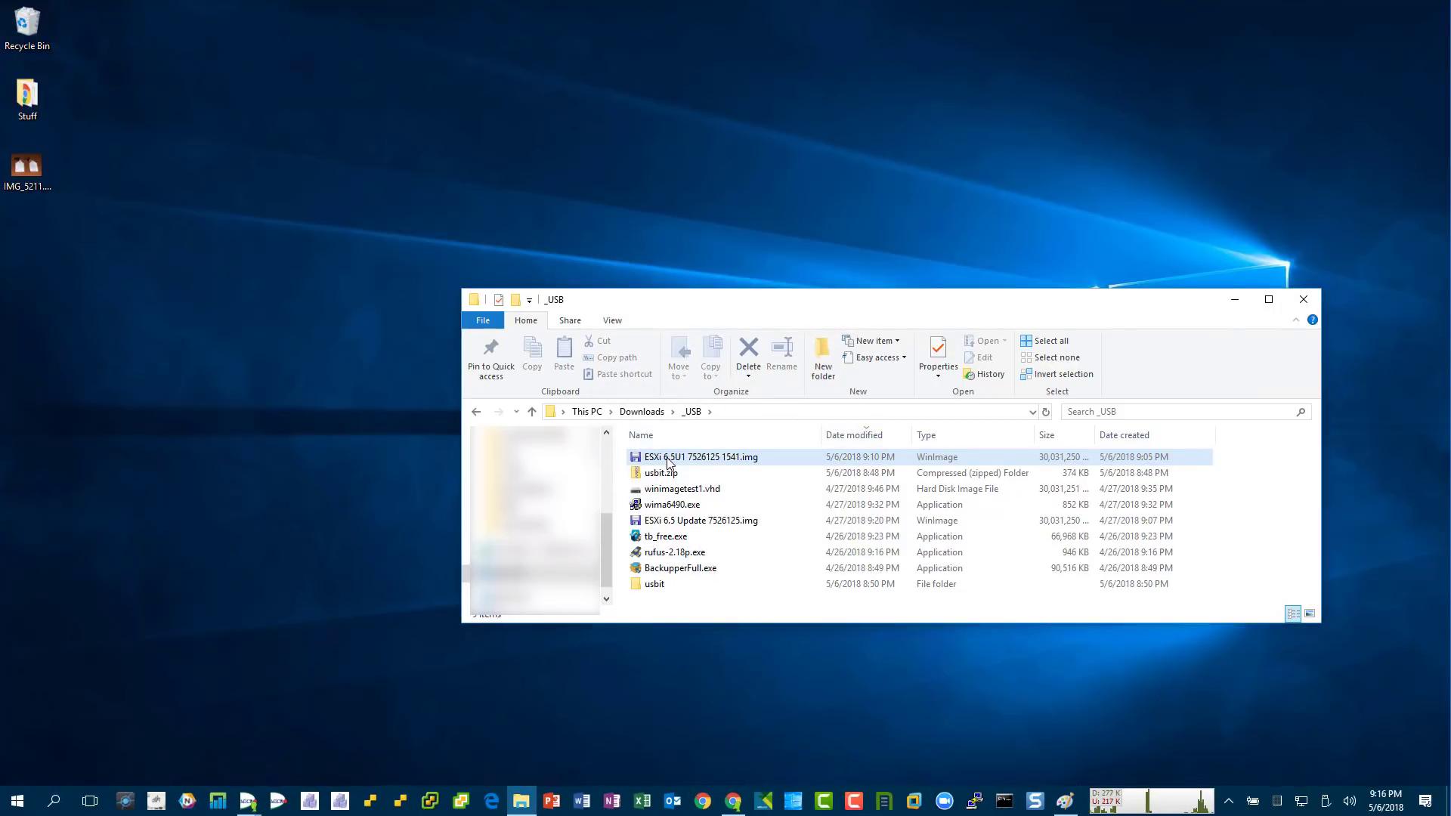
Step: Relaunch rufus-2.18p.exe, decline online update checks, and set the partition scheme to MBR partition scheme for BIOS or UEFI
{"action": "double_click", "coordinate": [687, 553]}
{"action": "left_click", "coordinate": [1235, 299]}
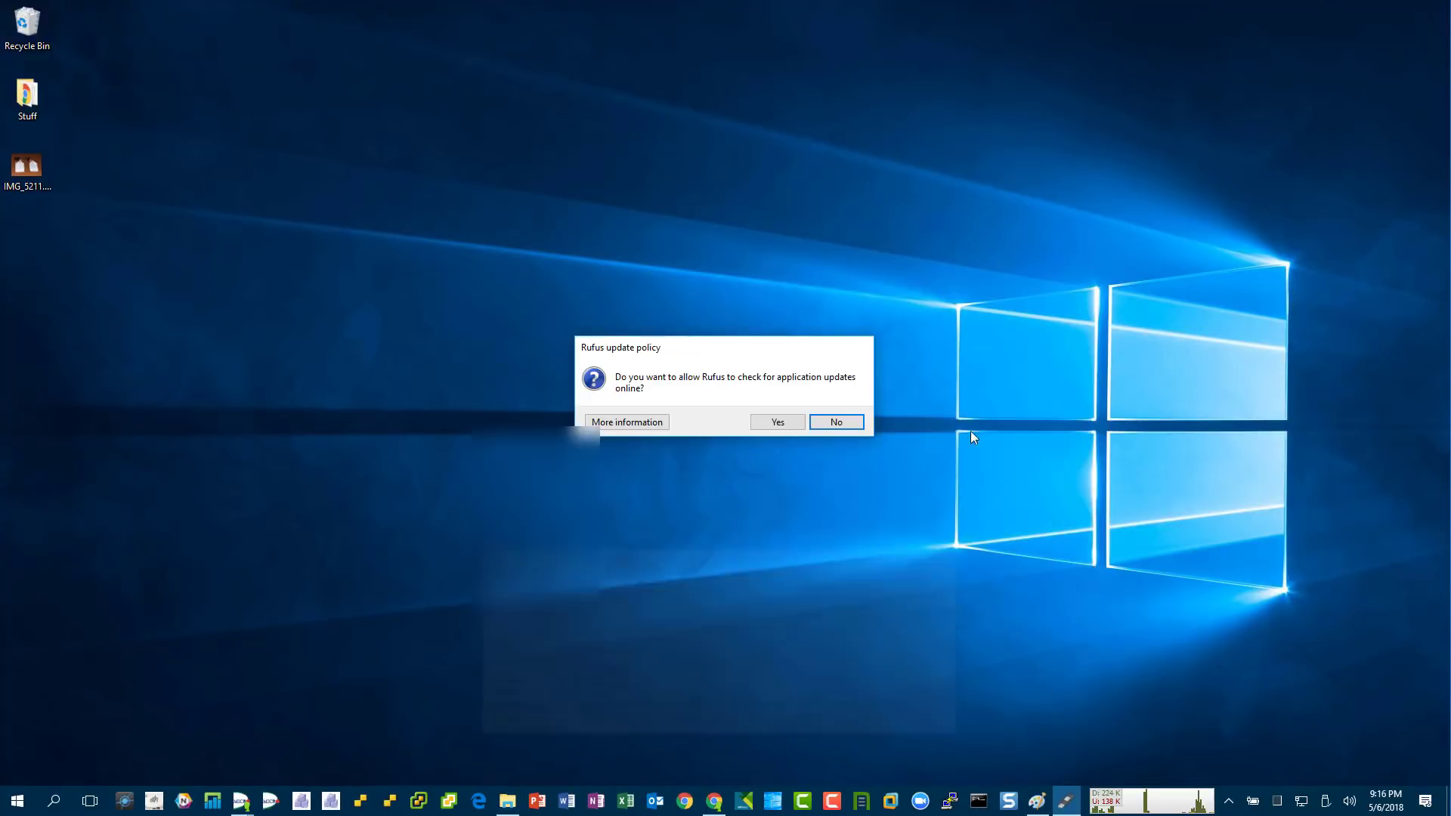
{"action": "left_click", "coordinate": [841, 425]}
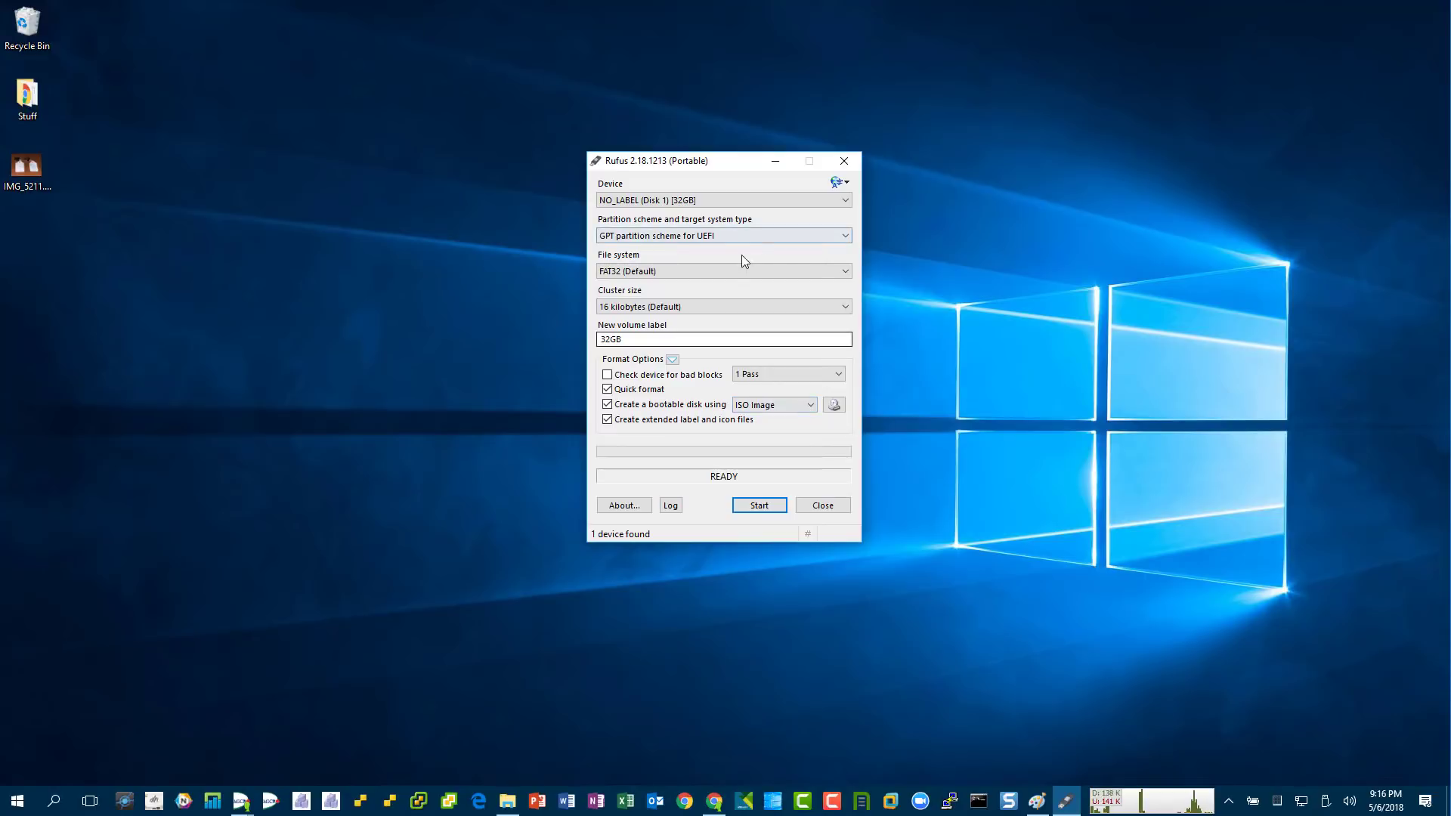
{"action": "left_click", "coordinate": [746, 234]}
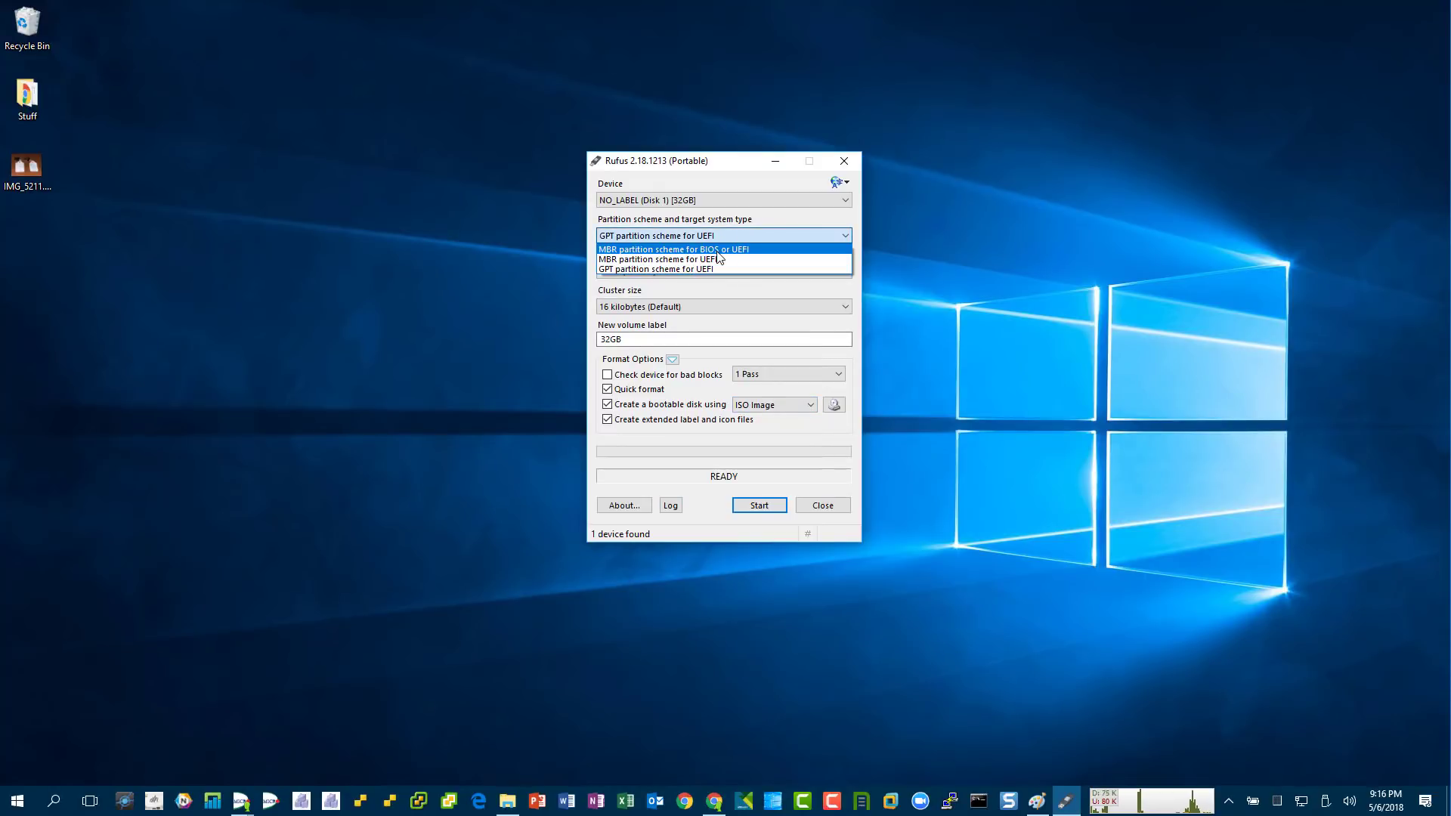
{"action": "left_click", "coordinate": [716, 251]}
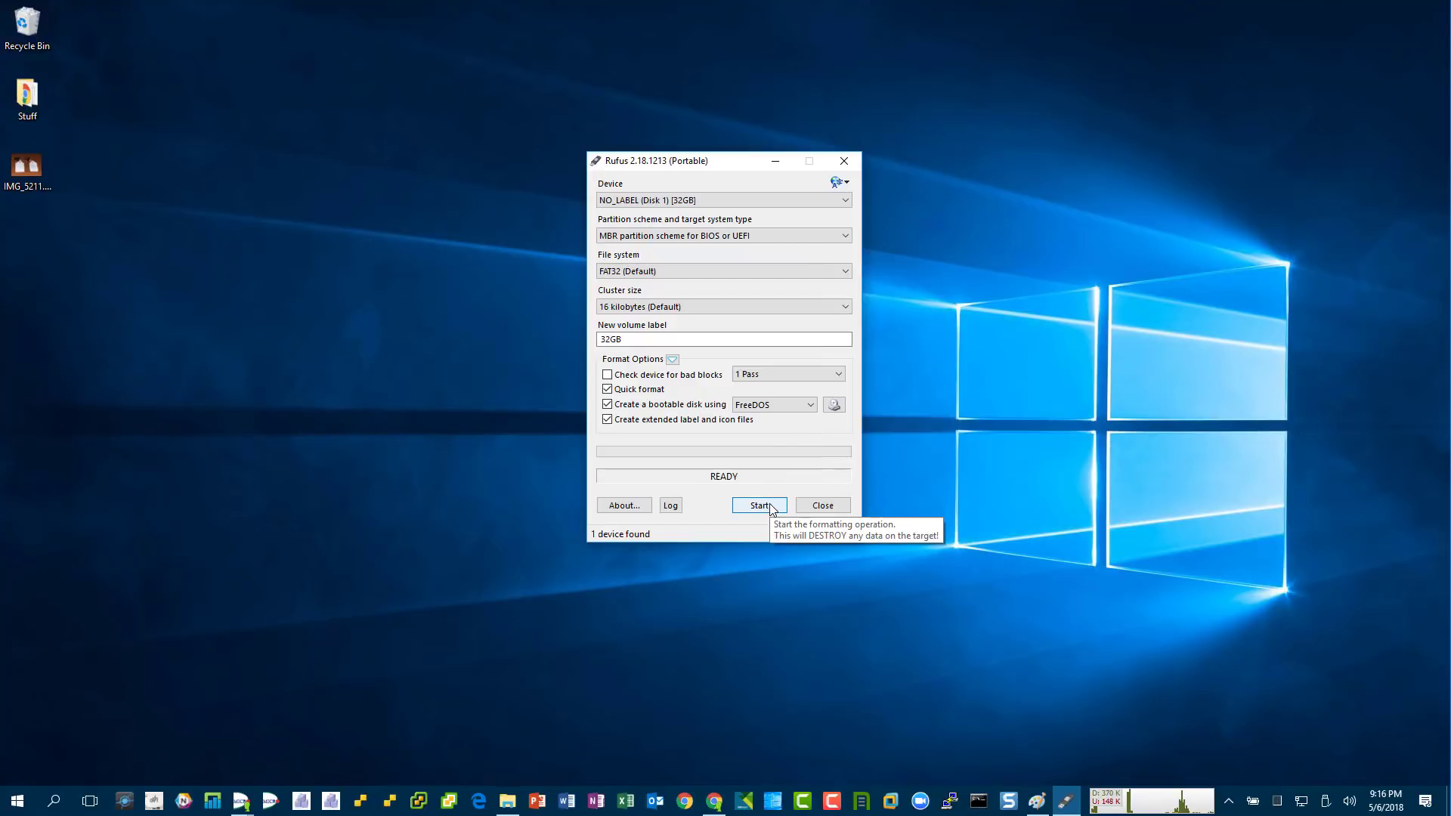
Step: Open Disk Management beside Rufus and examine the partitions on Disk 1 to verify the format target
{"action": "right_click", "coordinate": [16, 800]}
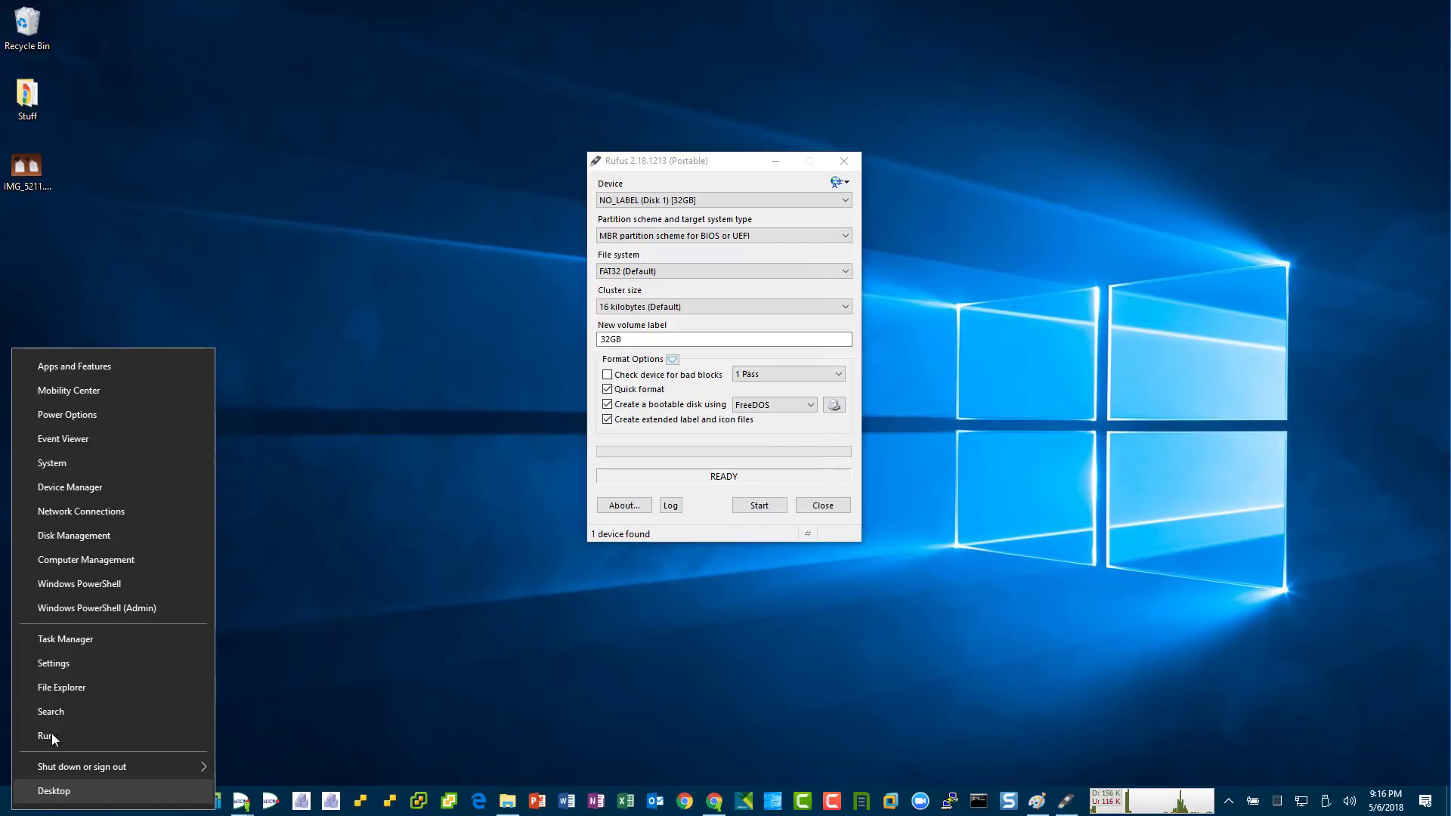
{"action": "left_click", "coordinate": [77, 538]}
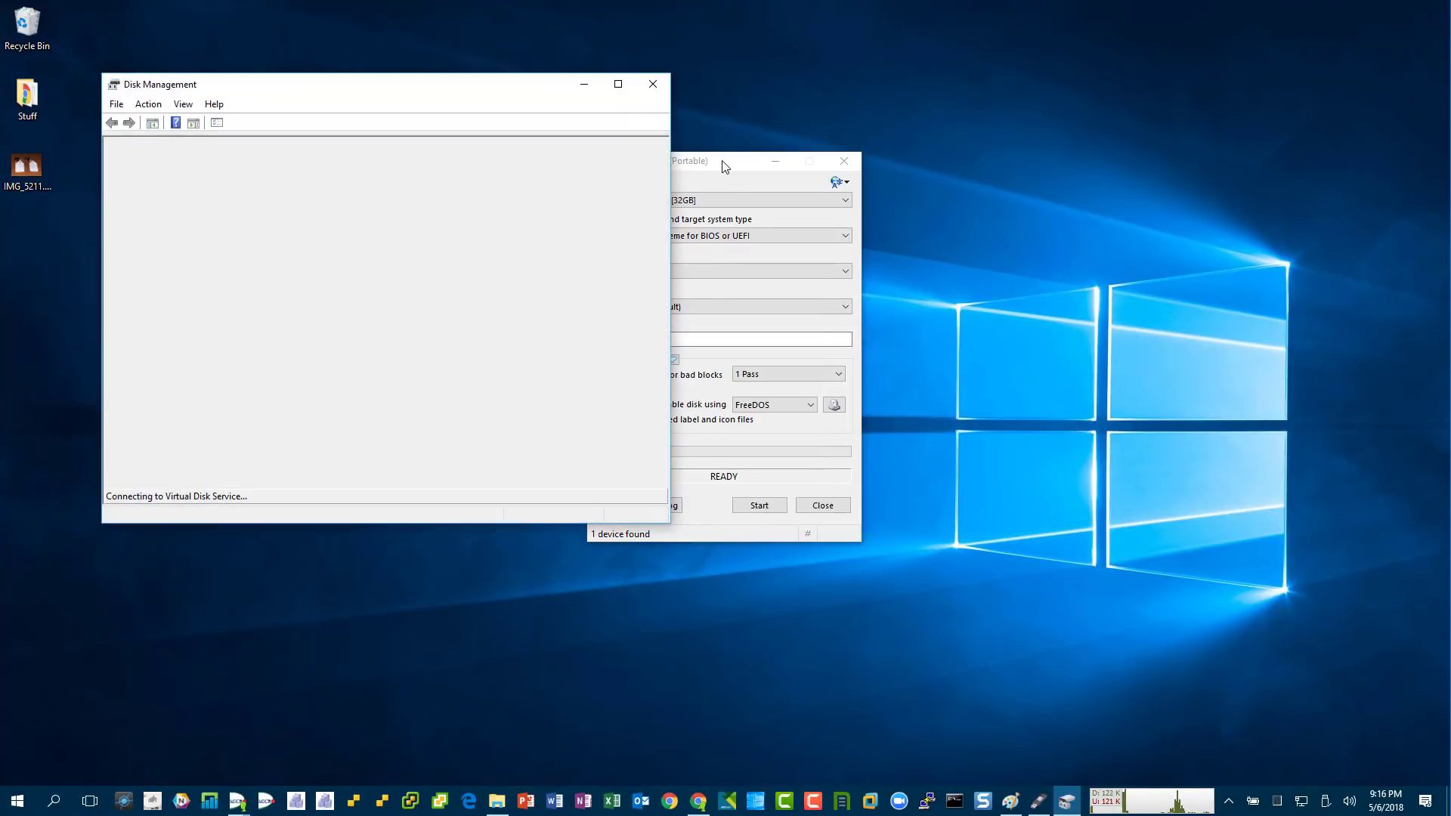
{"action": "left_click_drag", "start_coordinate": [723, 167], "coordinate": [883, 171]}
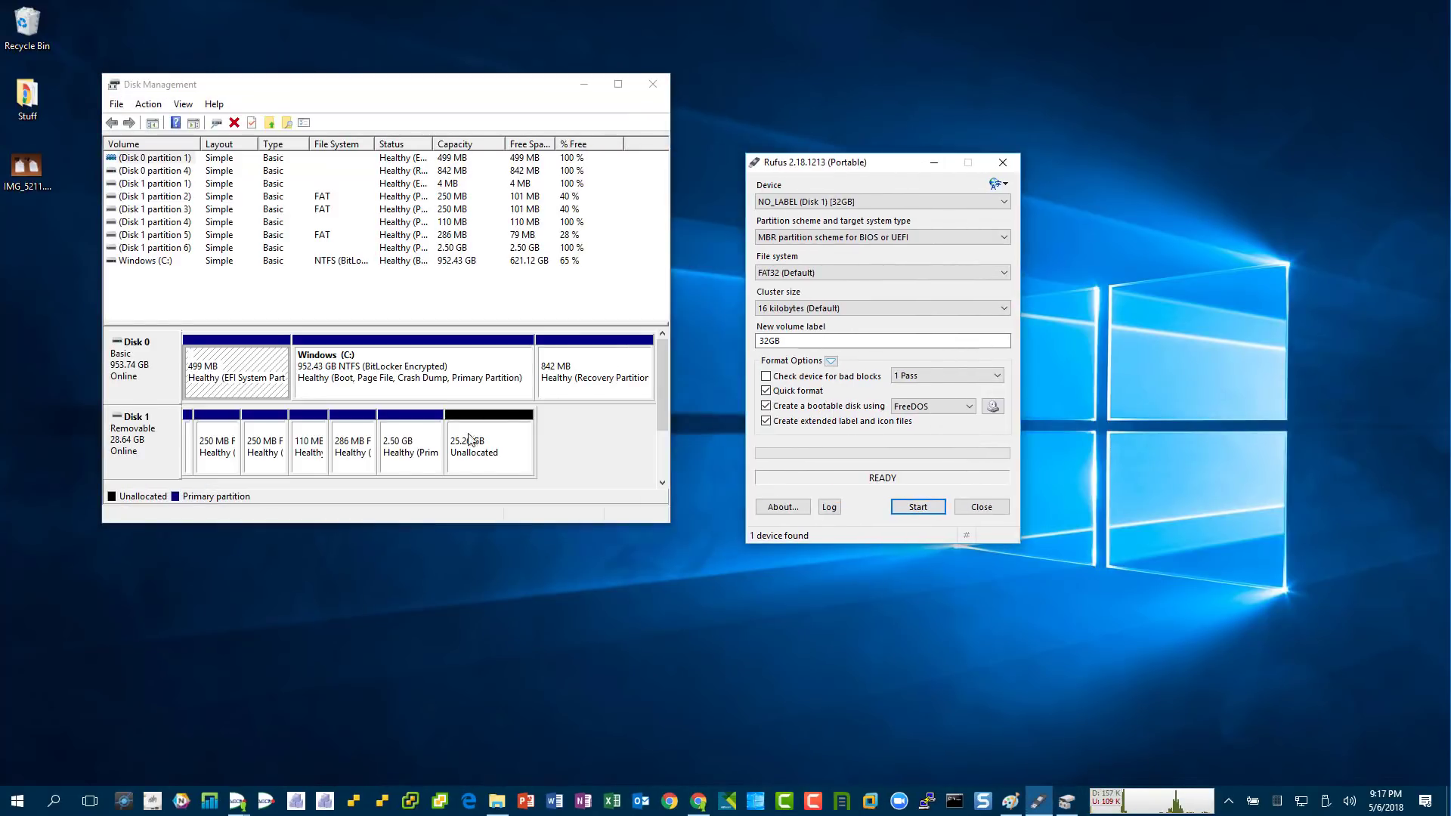
{"action": "left_click", "coordinate": [137, 443]}
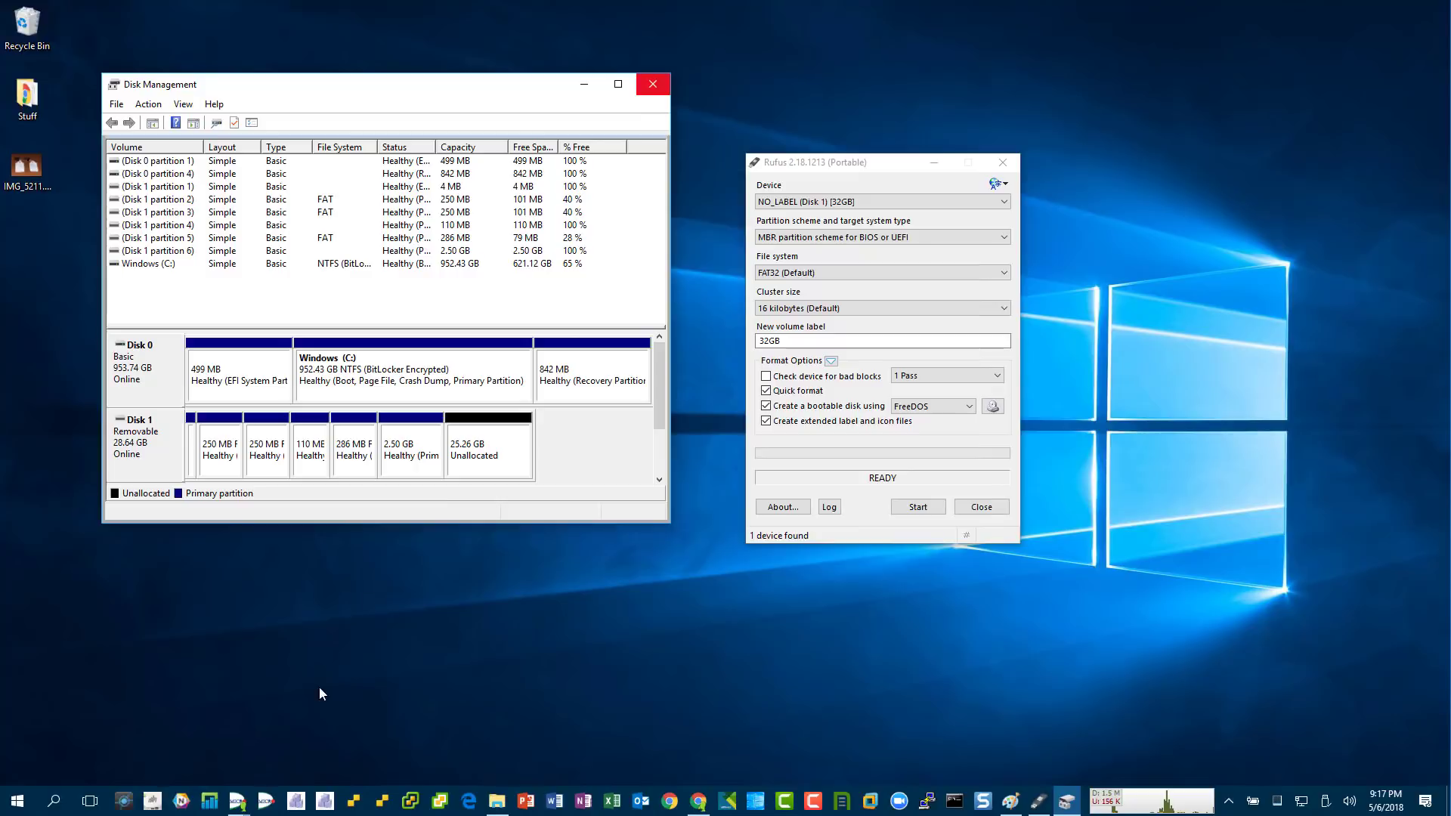
Step: Check which drives are listed under This PC and close that window
{"action": "left_click", "coordinate": [508, 804]}
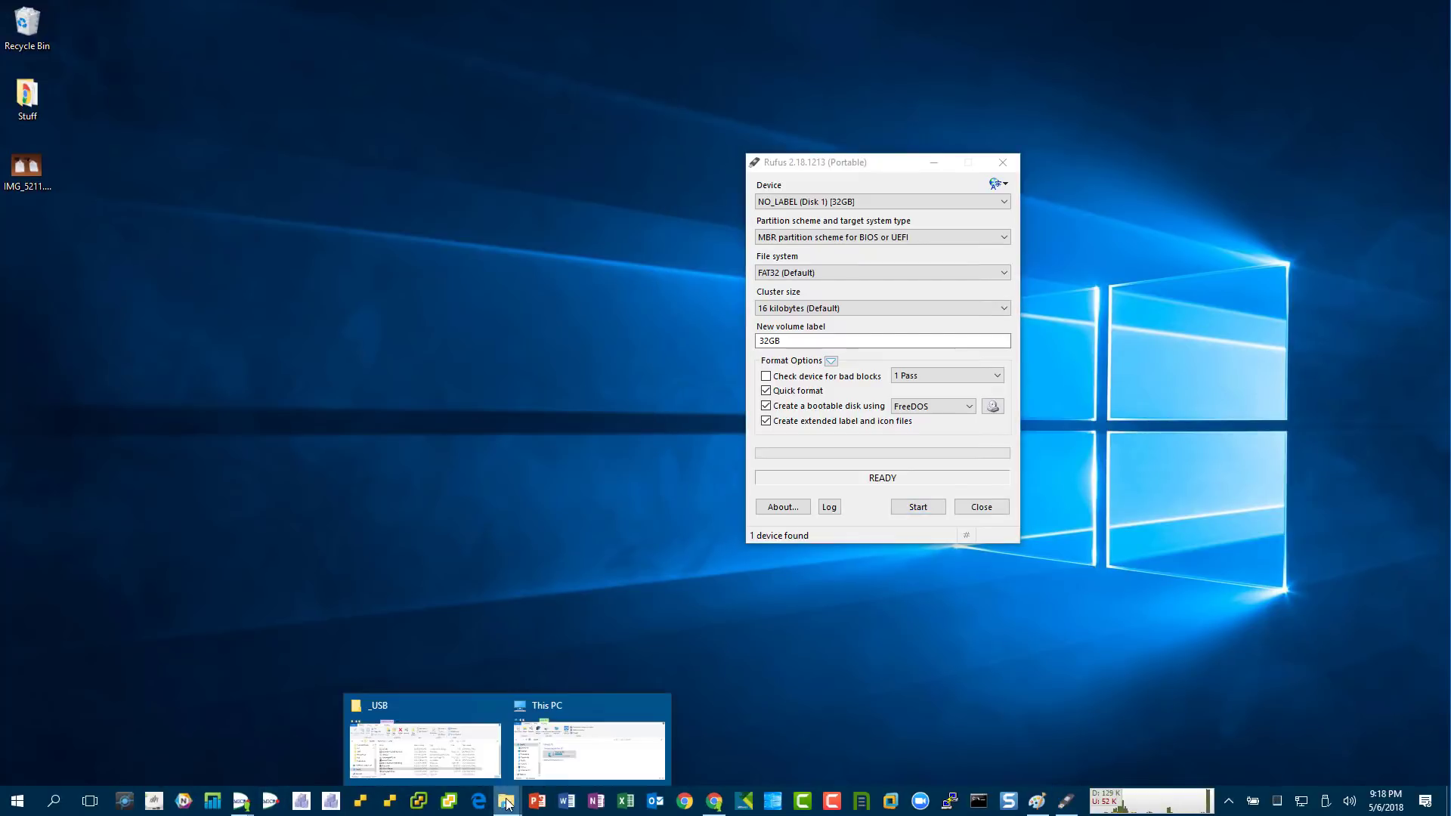
{"action": "left_click", "coordinate": [597, 760]}
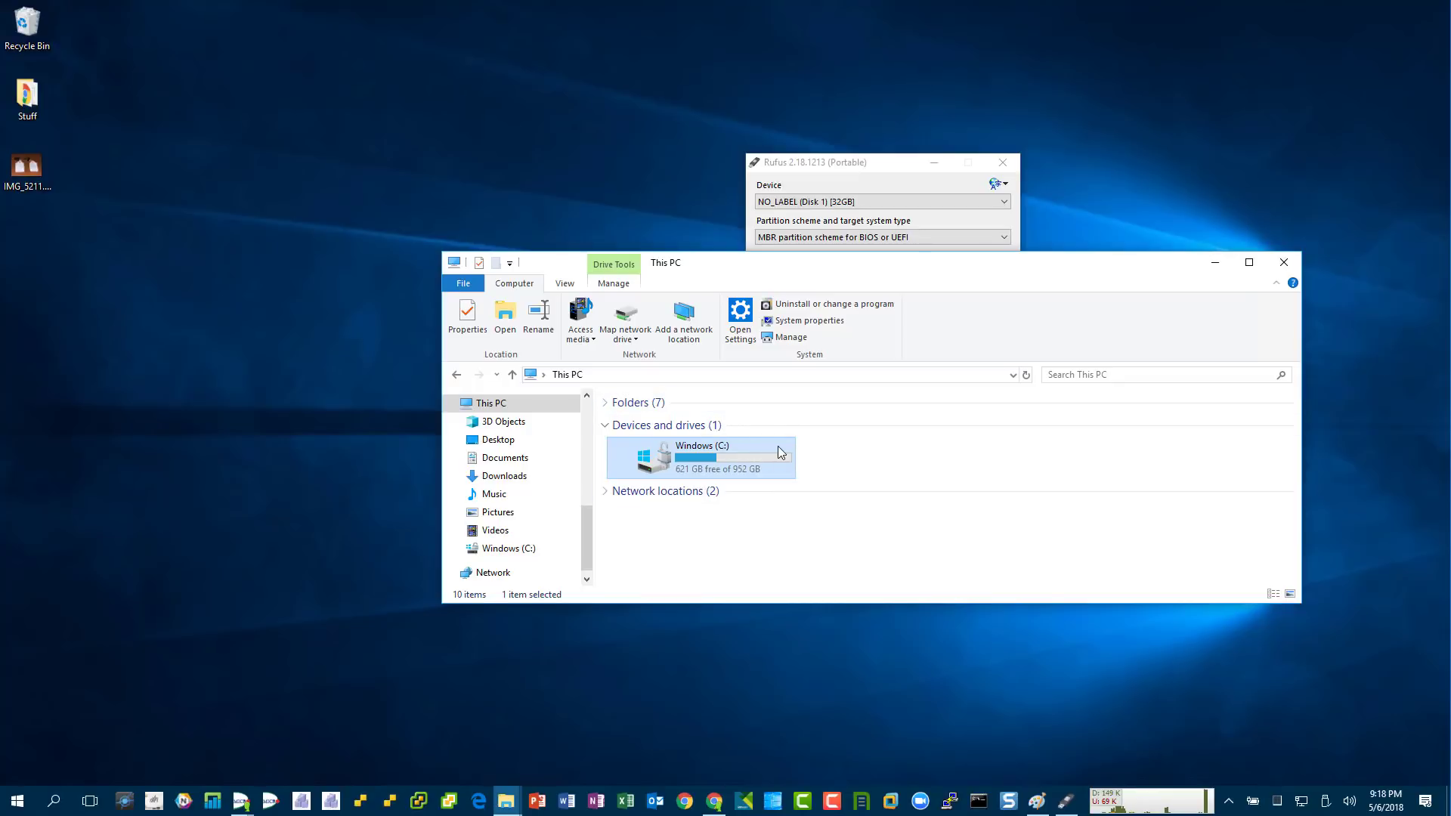
{"action": "left_click", "coordinate": [1284, 264]}
Step: Format the 32GB USB drive with the current Rufus settings, accepting the data-loss and multiple-partition warnings, and close Rufus
{"action": "left_click", "coordinate": [919, 507]}
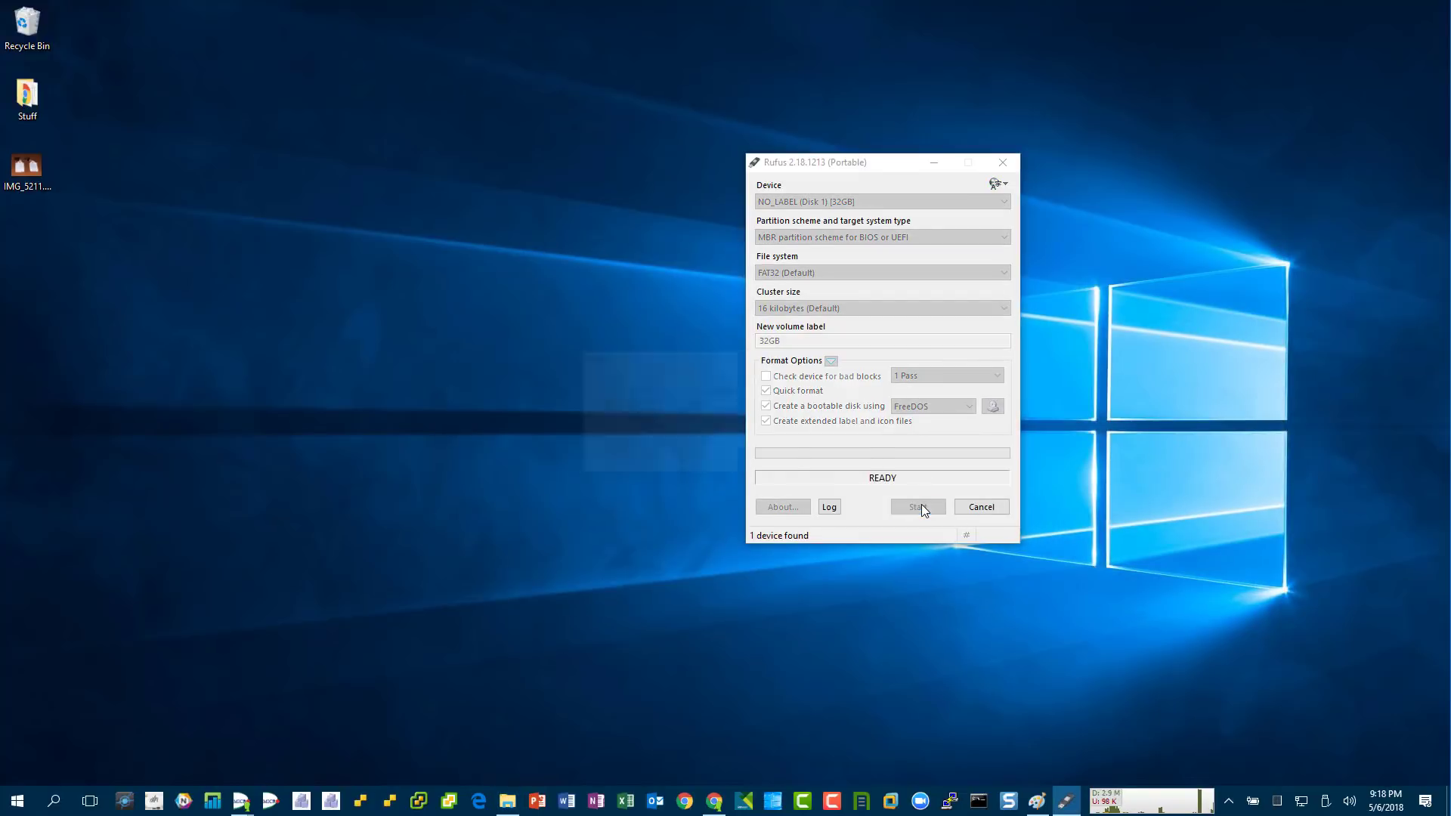
{"action": "left_click", "coordinate": [782, 461]}
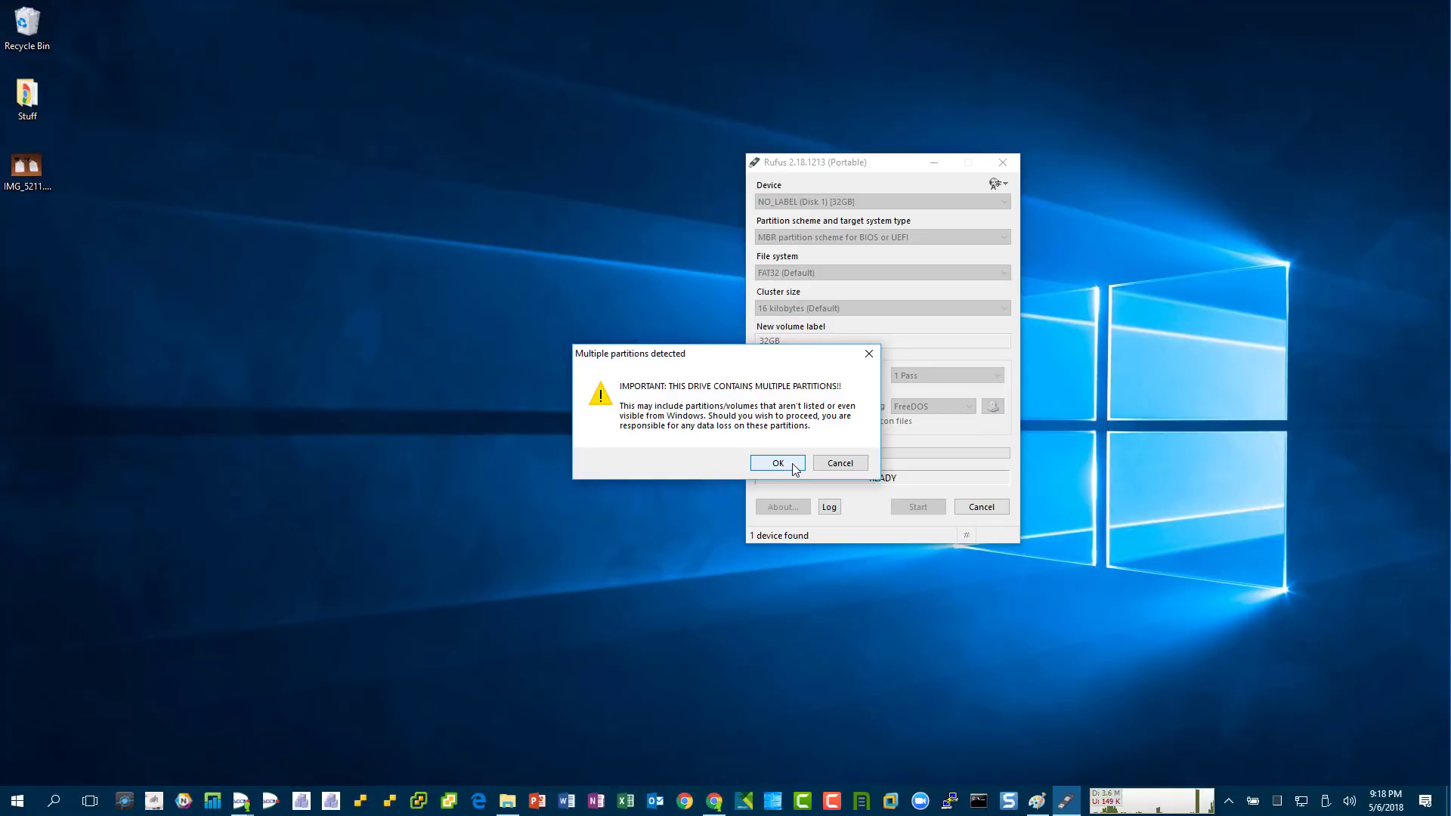
{"action": "left_click", "coordinate": [792, 464]}
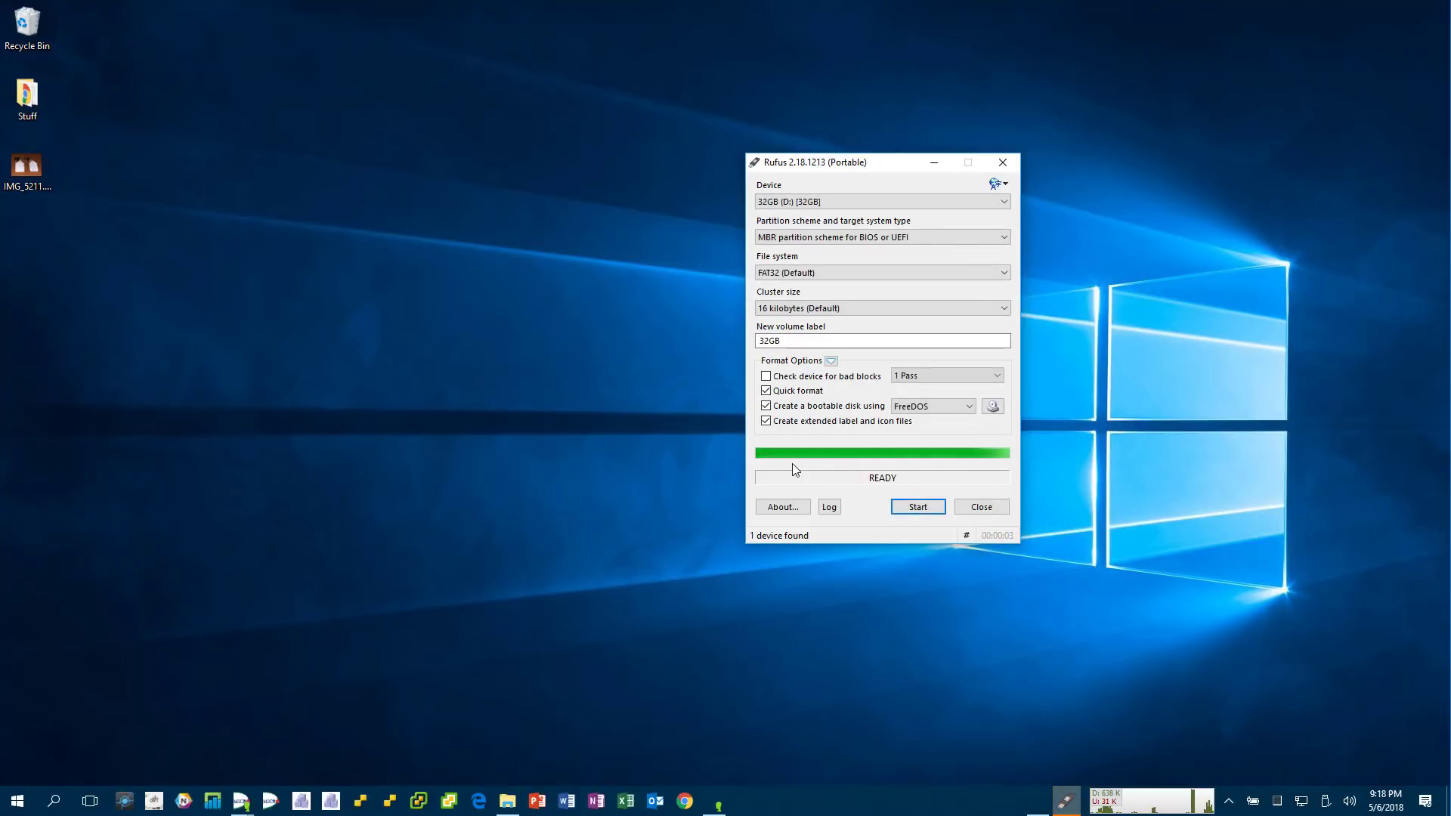
{"action": "left_click", "coordinate": [982, 507]}
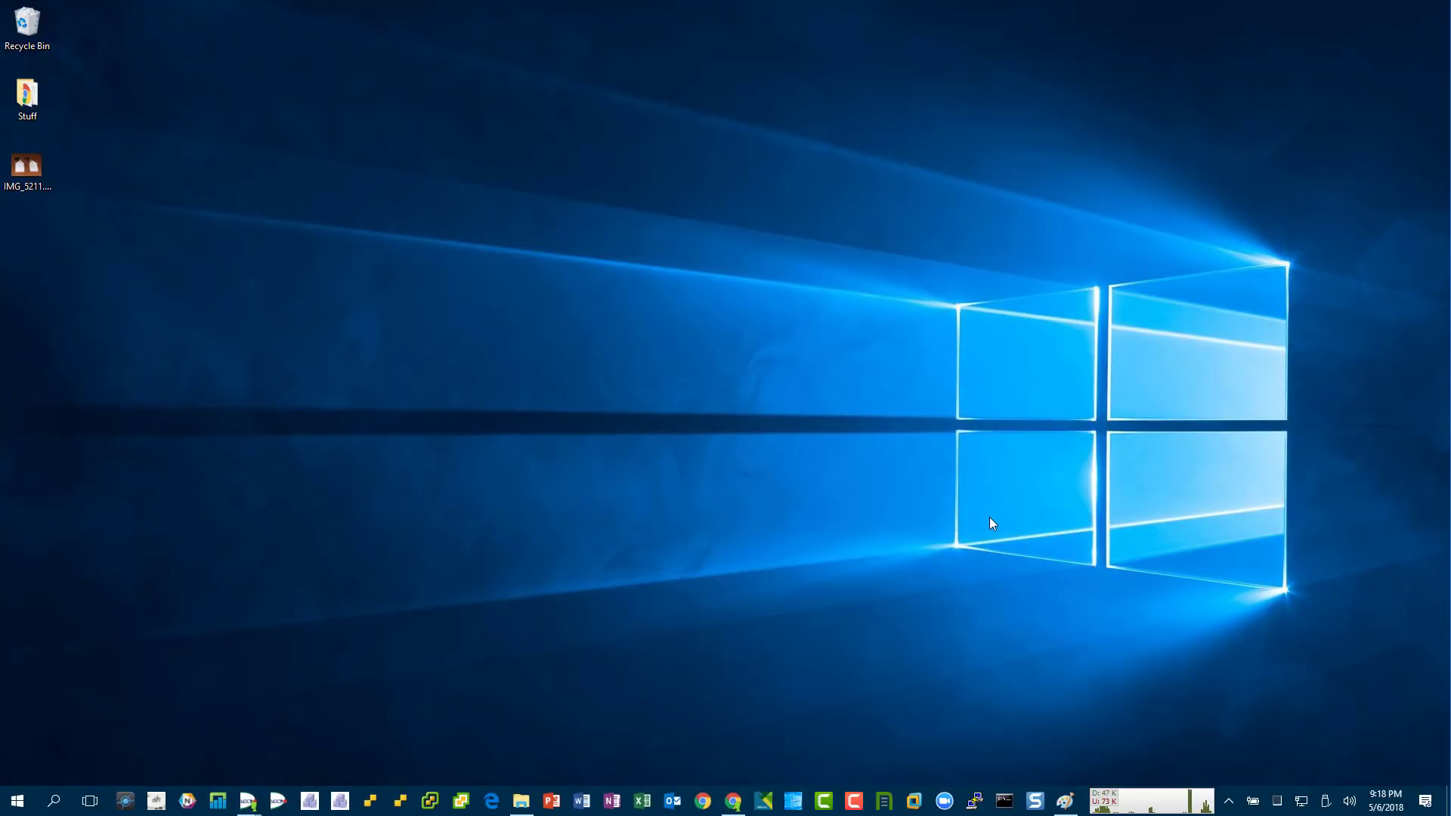
Step: Run USB Image Tool.exe from the usbit folder inside _USB and select the SanDisk Ultra Fit USB Device
{"action": "left_click", "coordinate": [523, 801]}
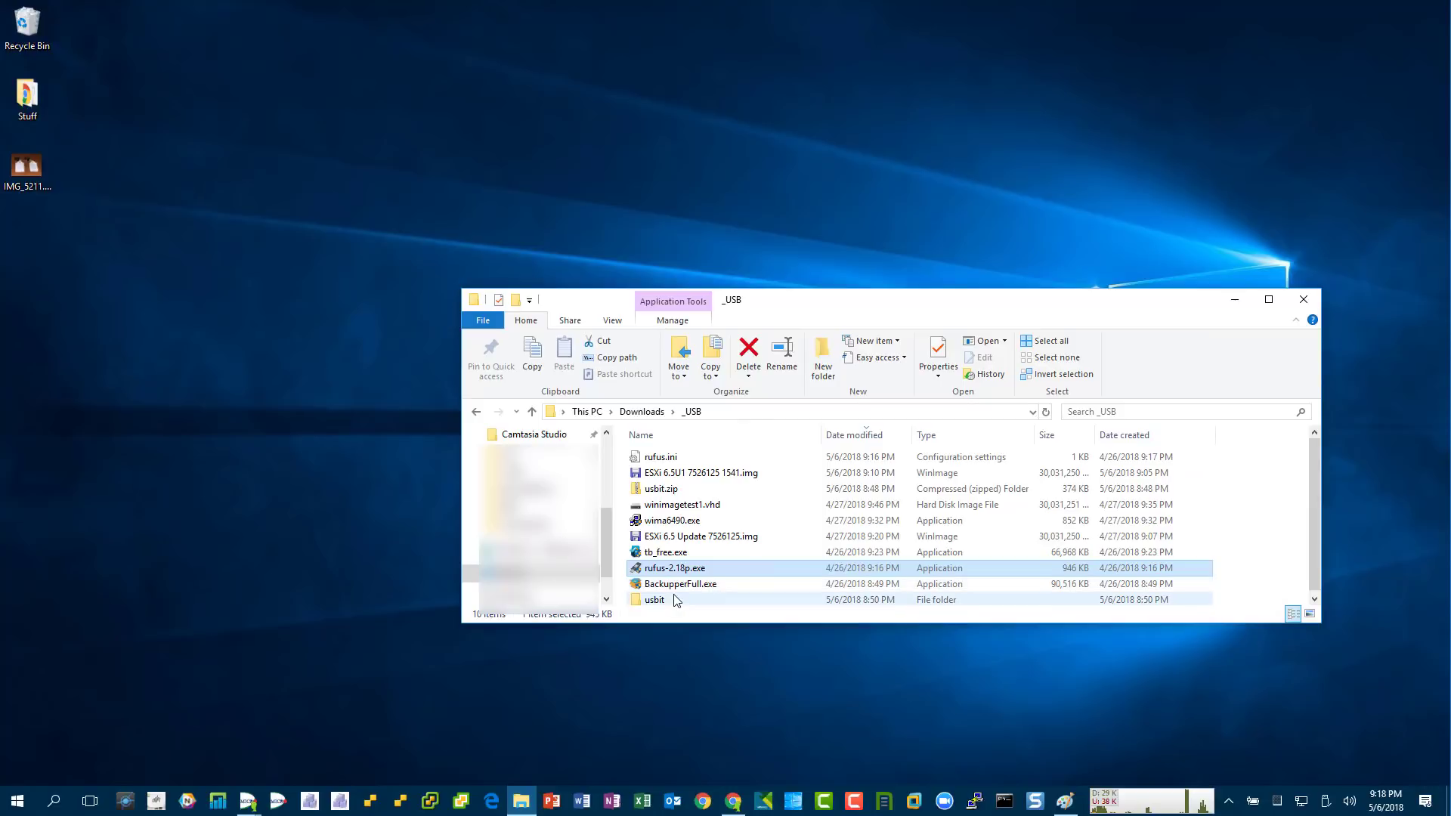
{"action": "double_click", "coordinate": [654, 599]}
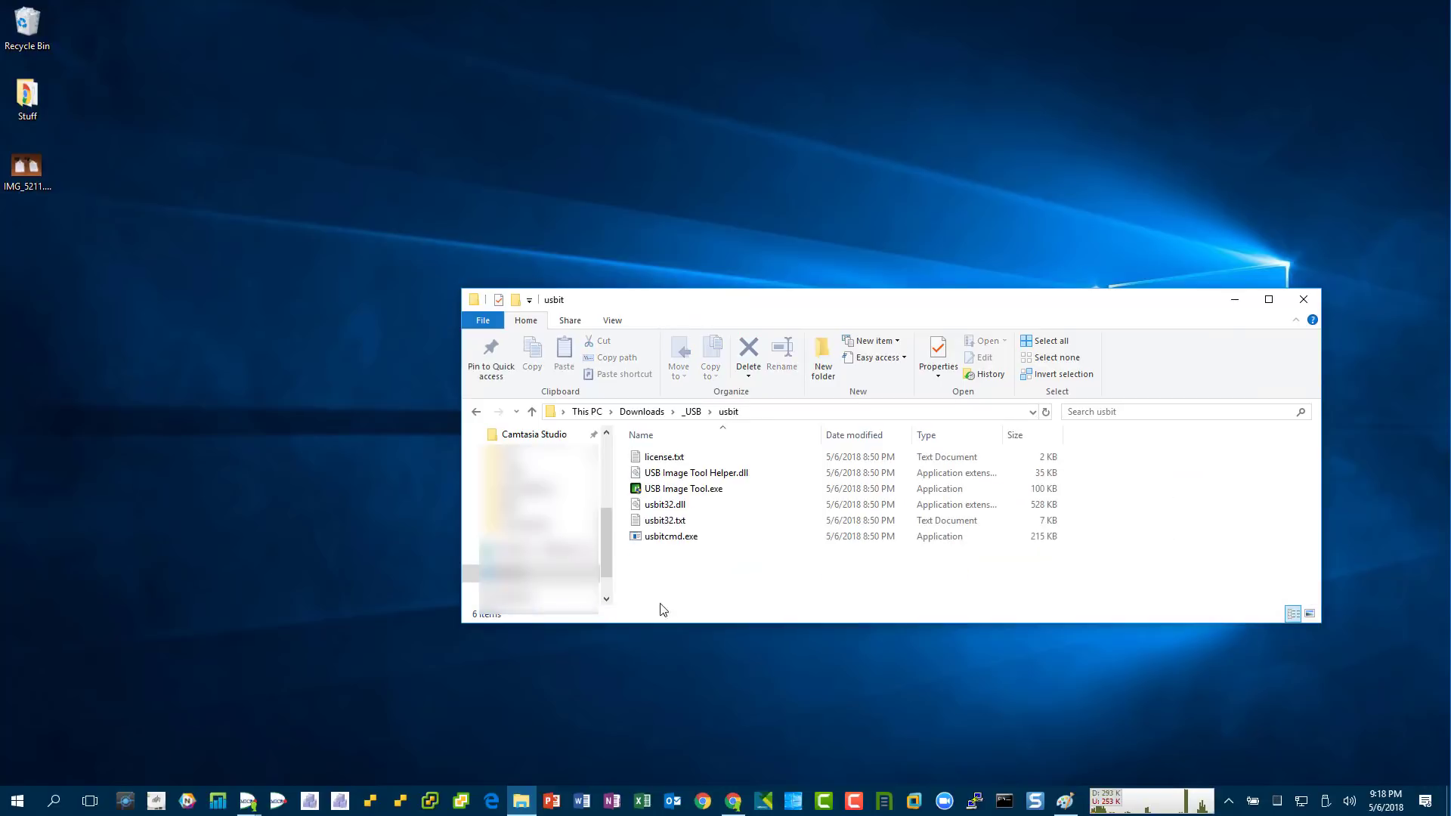
{"action": "double_click", "coordinate": [718, 490]}
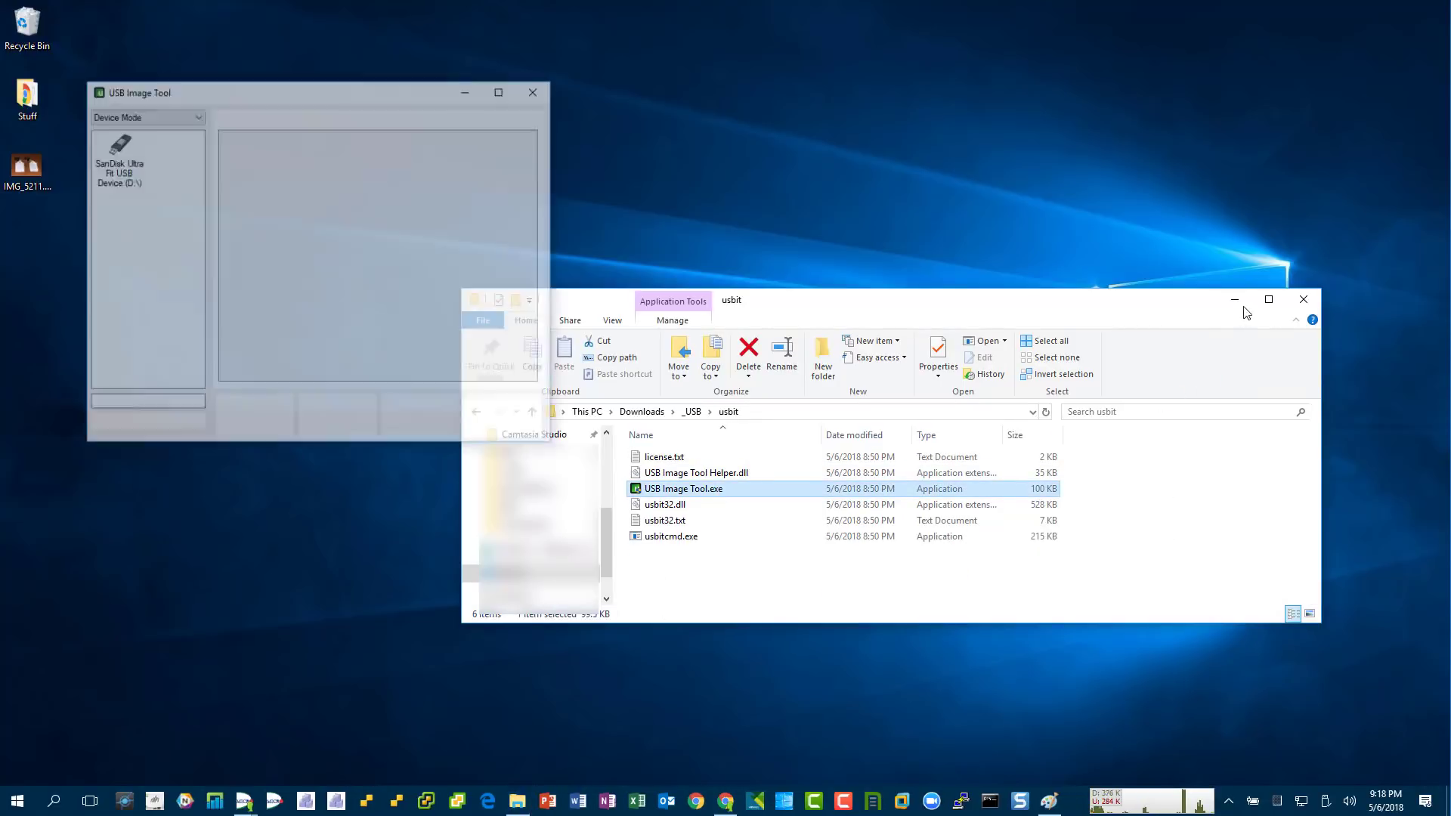
{"action": "left_click", "coordinate": [1234, 301]}
{"action": "left_click_drag", "start_coordinate": [383, 91], "coordinate": [828, 263]}
{"action": "left_click", "coordinate": [546, 341]}
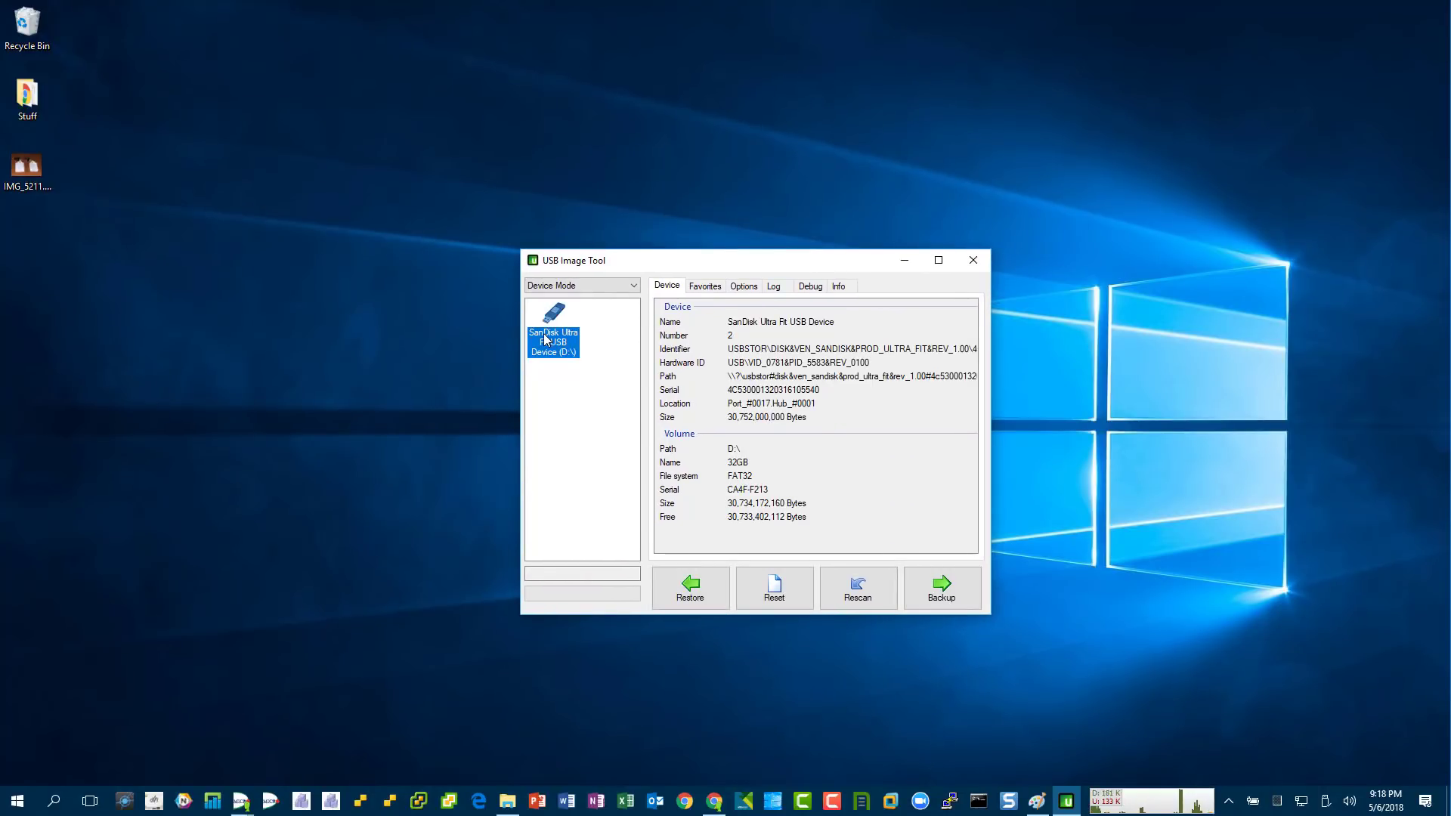
Step: Restore the image ESXi 6.5U1 7526125 1541.img to the SanDisk Ultra Fit USB Device and confirm the overwrite
{"action": "left_click", "coordinate": [680, 594]}
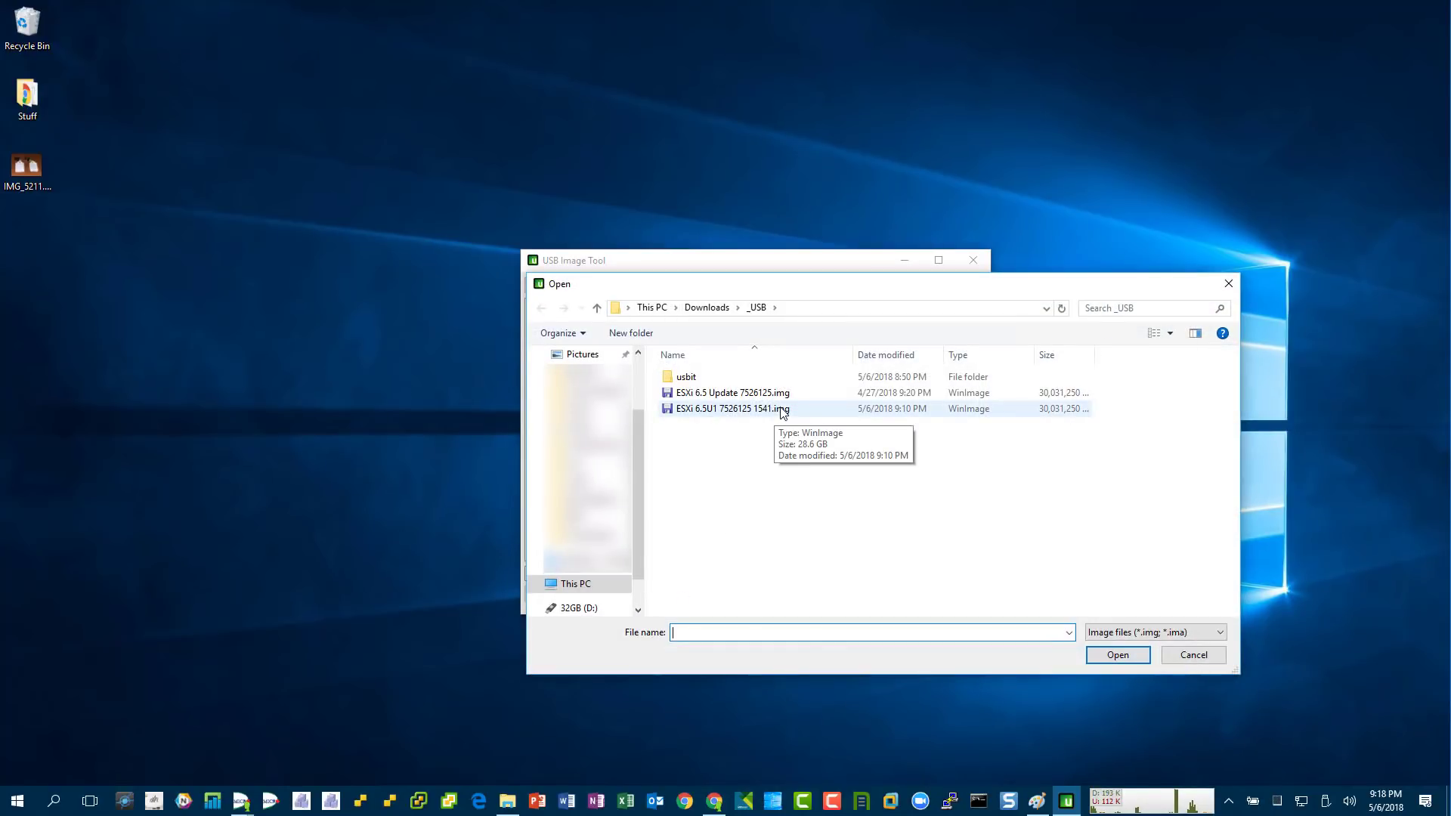
{"action": "double_click", "coordinate": [782, 412]}
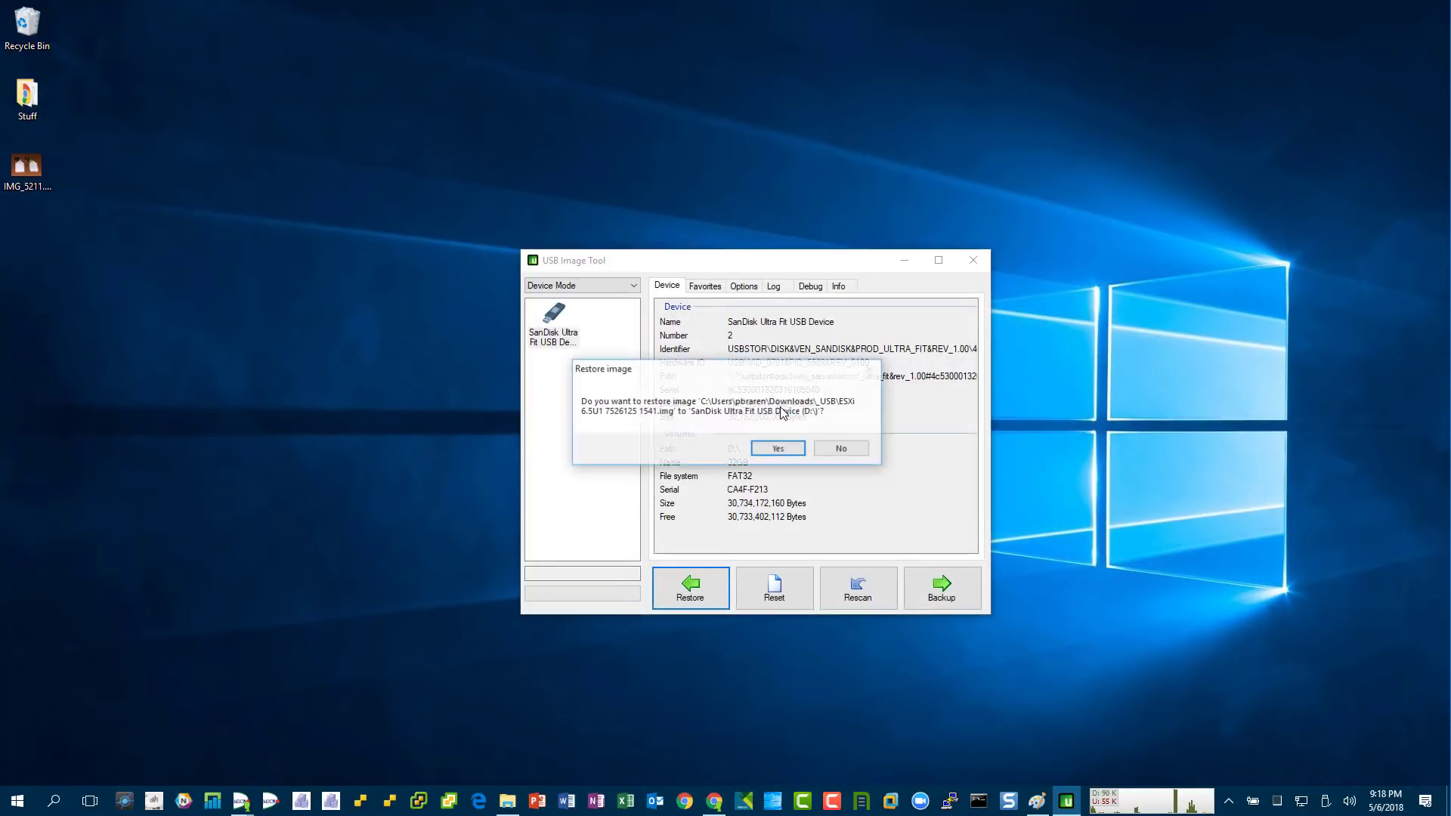
{"action": "left_click", "coordinate": [793, 452]}
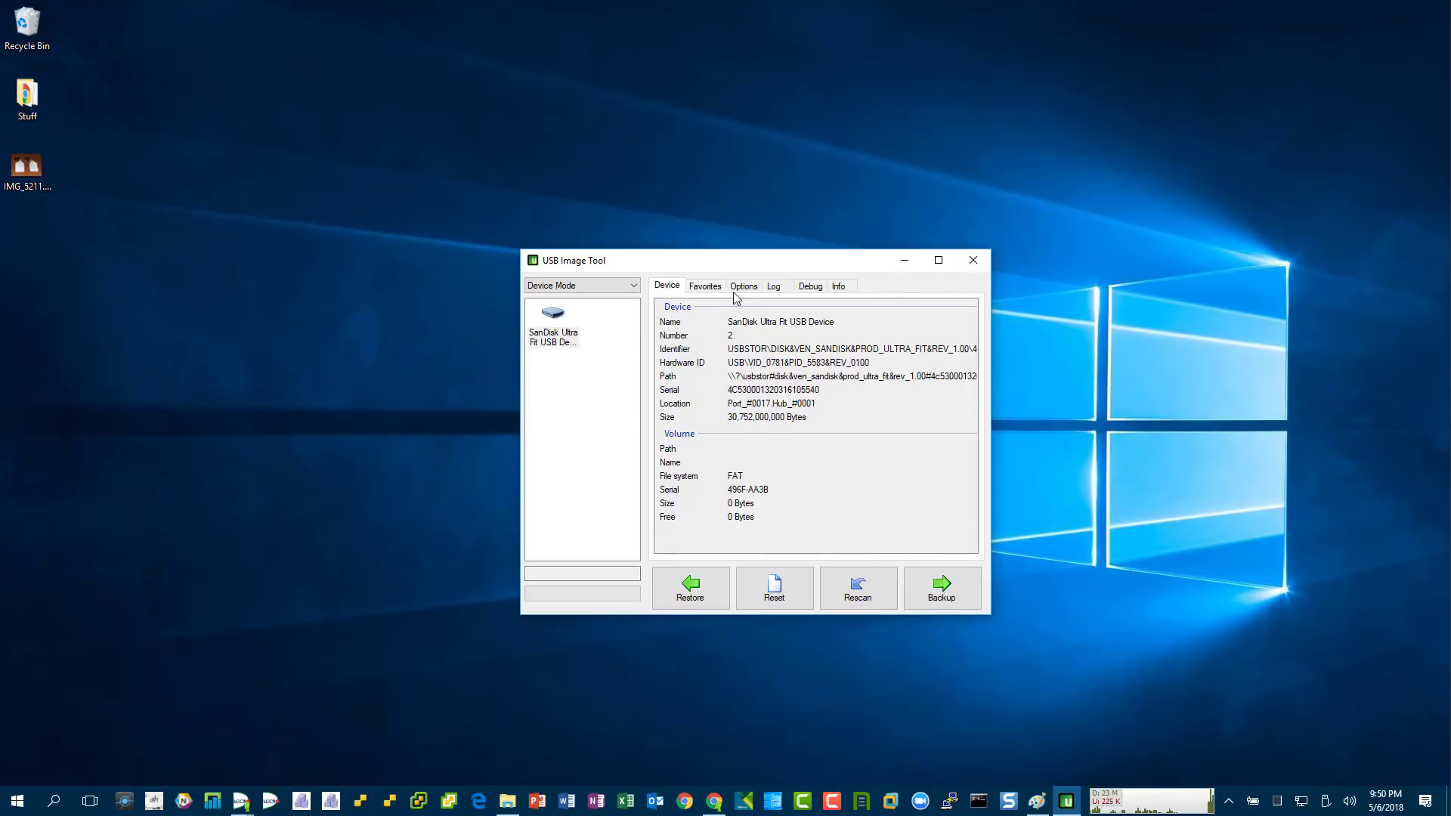
Step: Check the restore log in USB Image Tool and view its favorites, debug and version information
{"action": "left_click", "coordinate": [710, 291]}
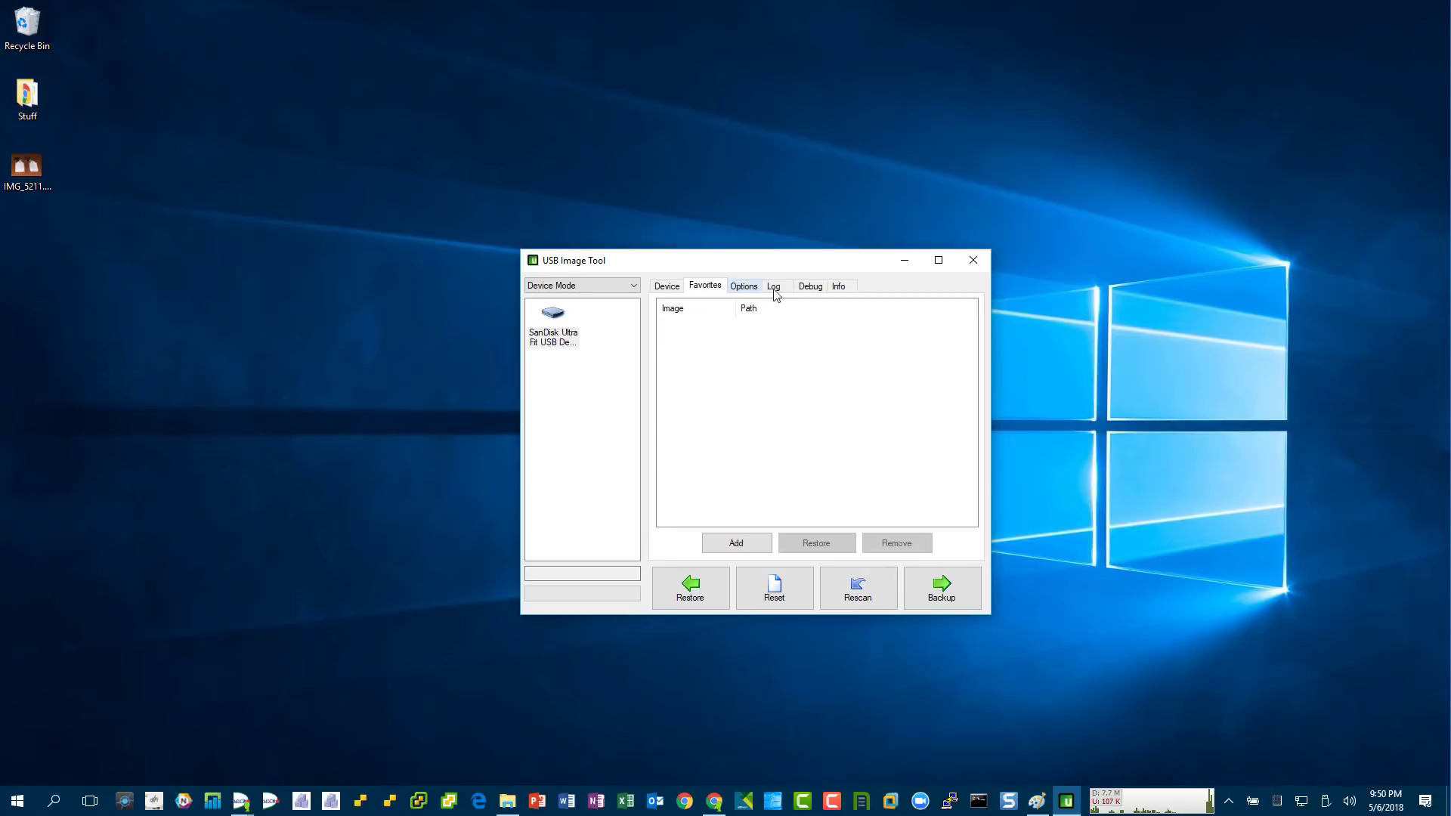
{"action": "left_click", "coordinate": [776, 292]}
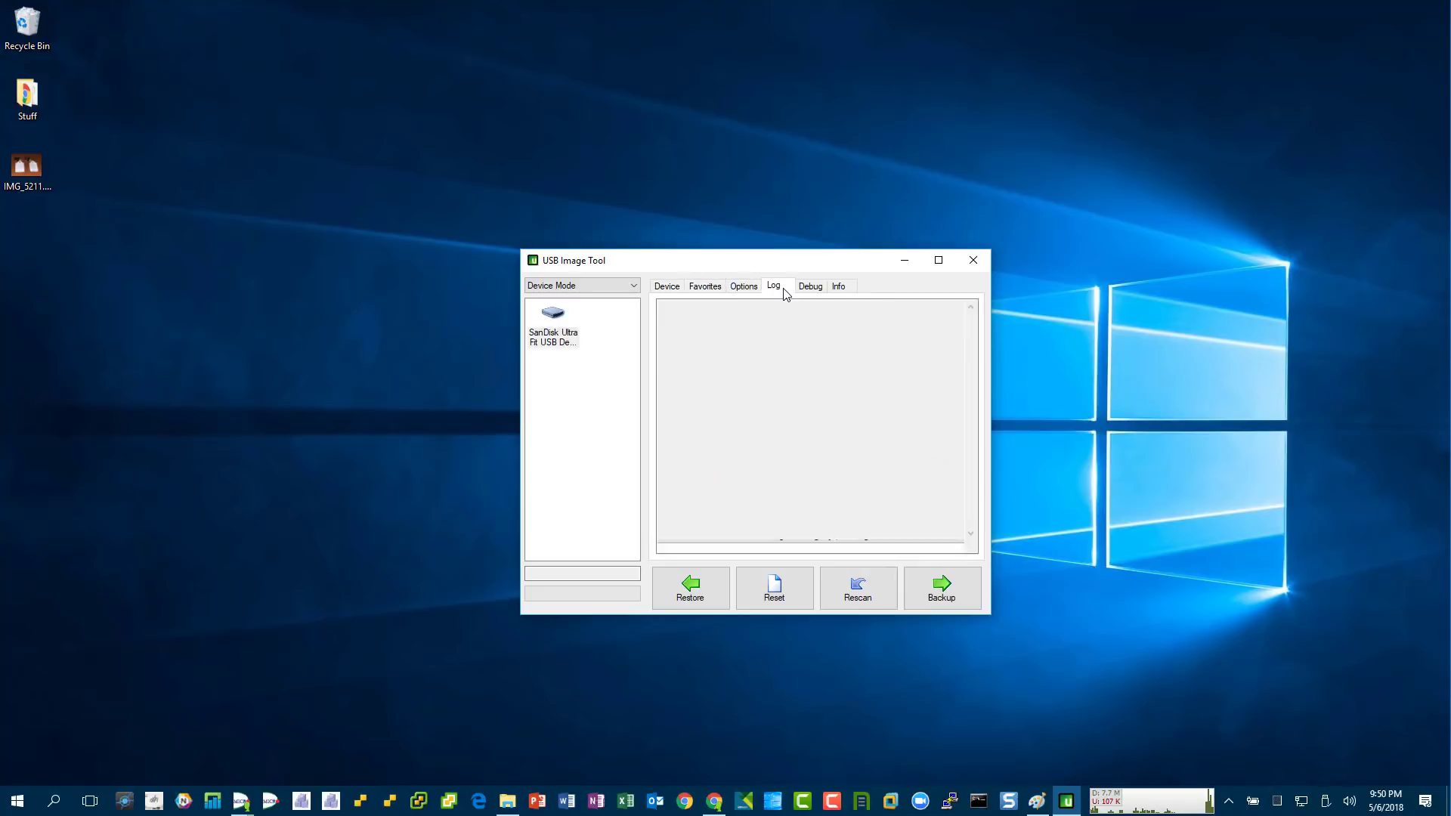
{"action": "left_click", "coordinate": [906, 547]}
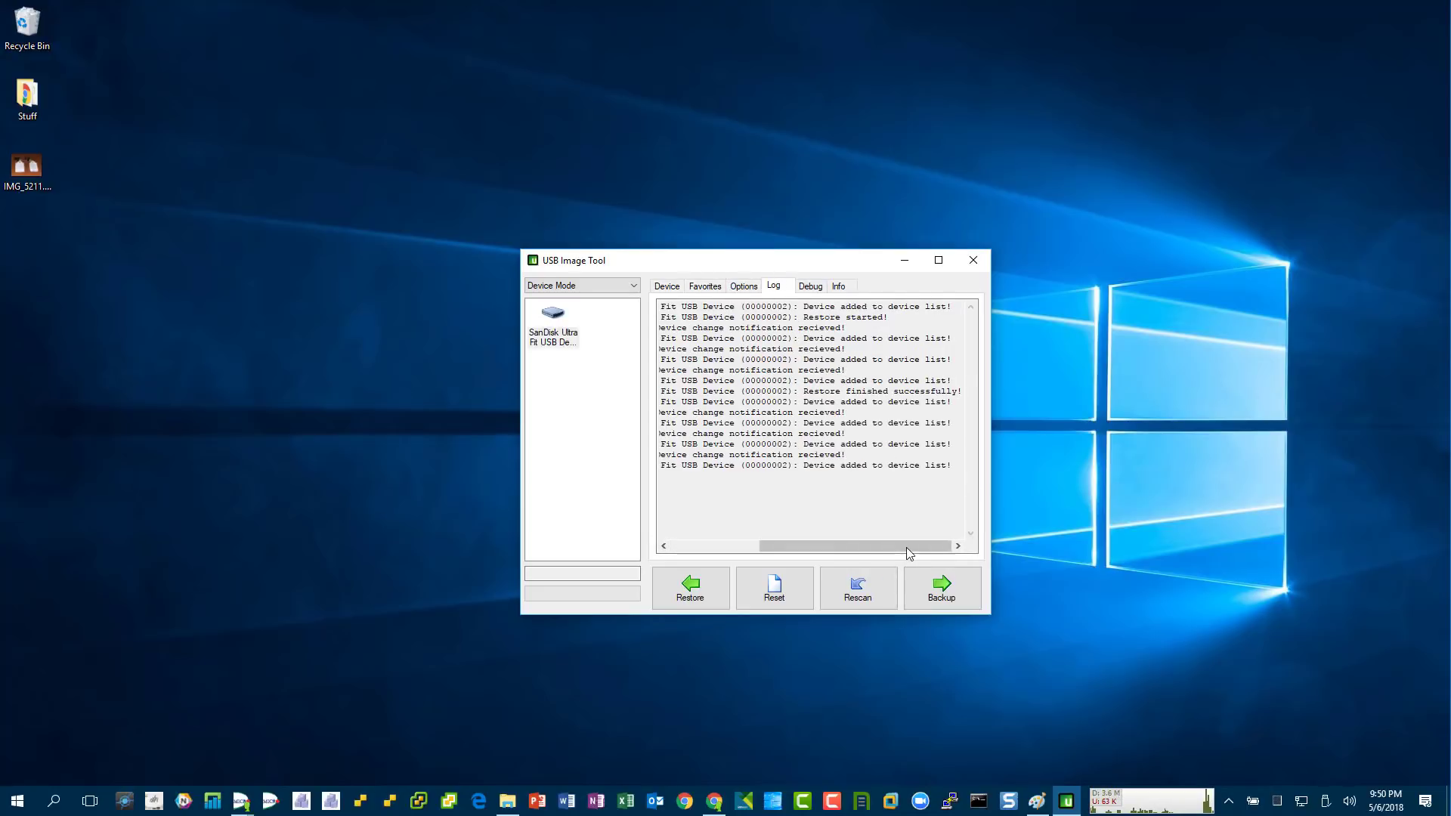
{"action": "left_click", "coordinate": [820, 291]}
{"action": "left_click", "coordinate": [839, 287]}
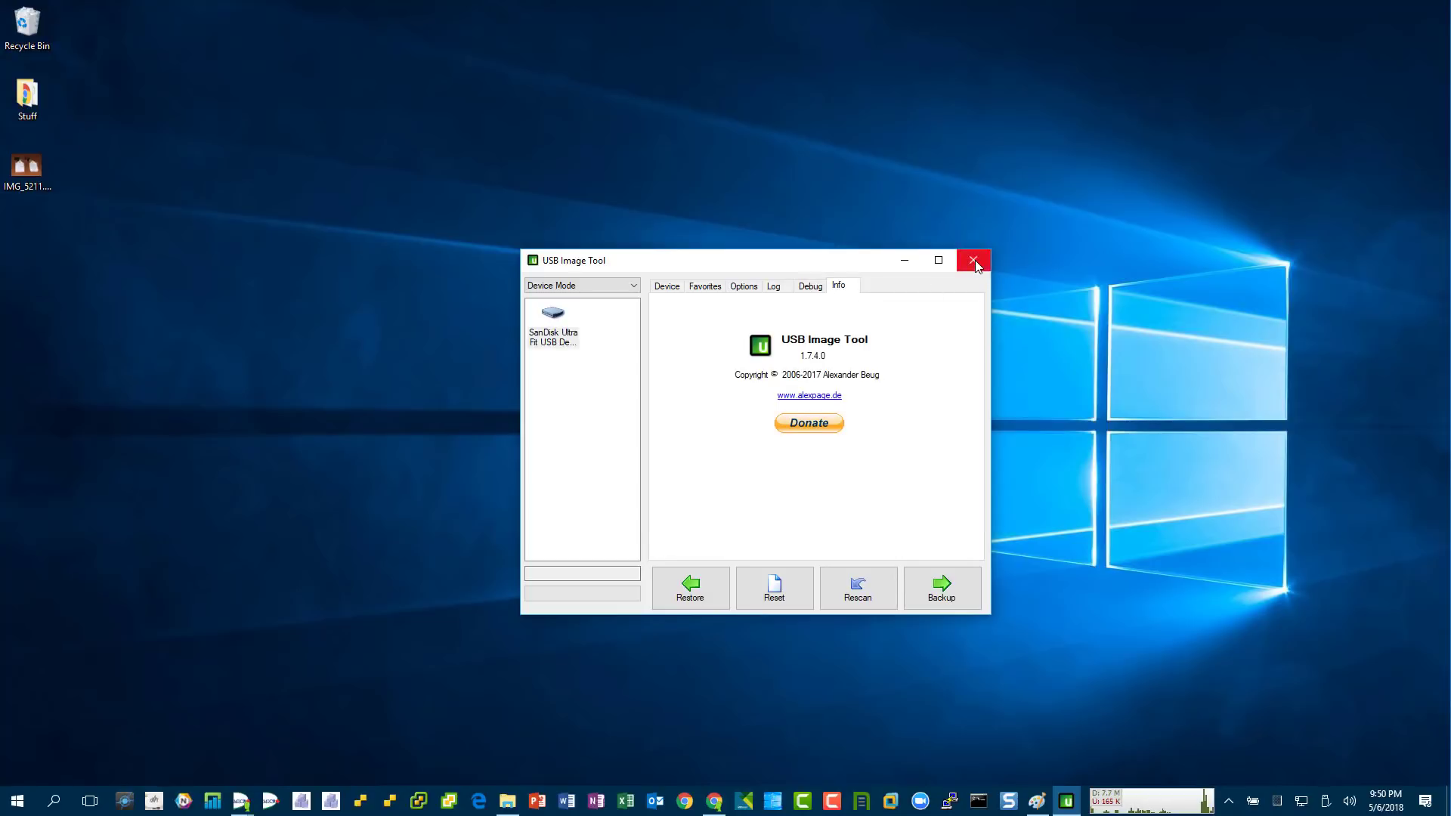
Step: Open the tool's PayPal donation page, minimize the browser, and close USB Image Tool
{"action": "left_click", "coordinate": [808, 423]}
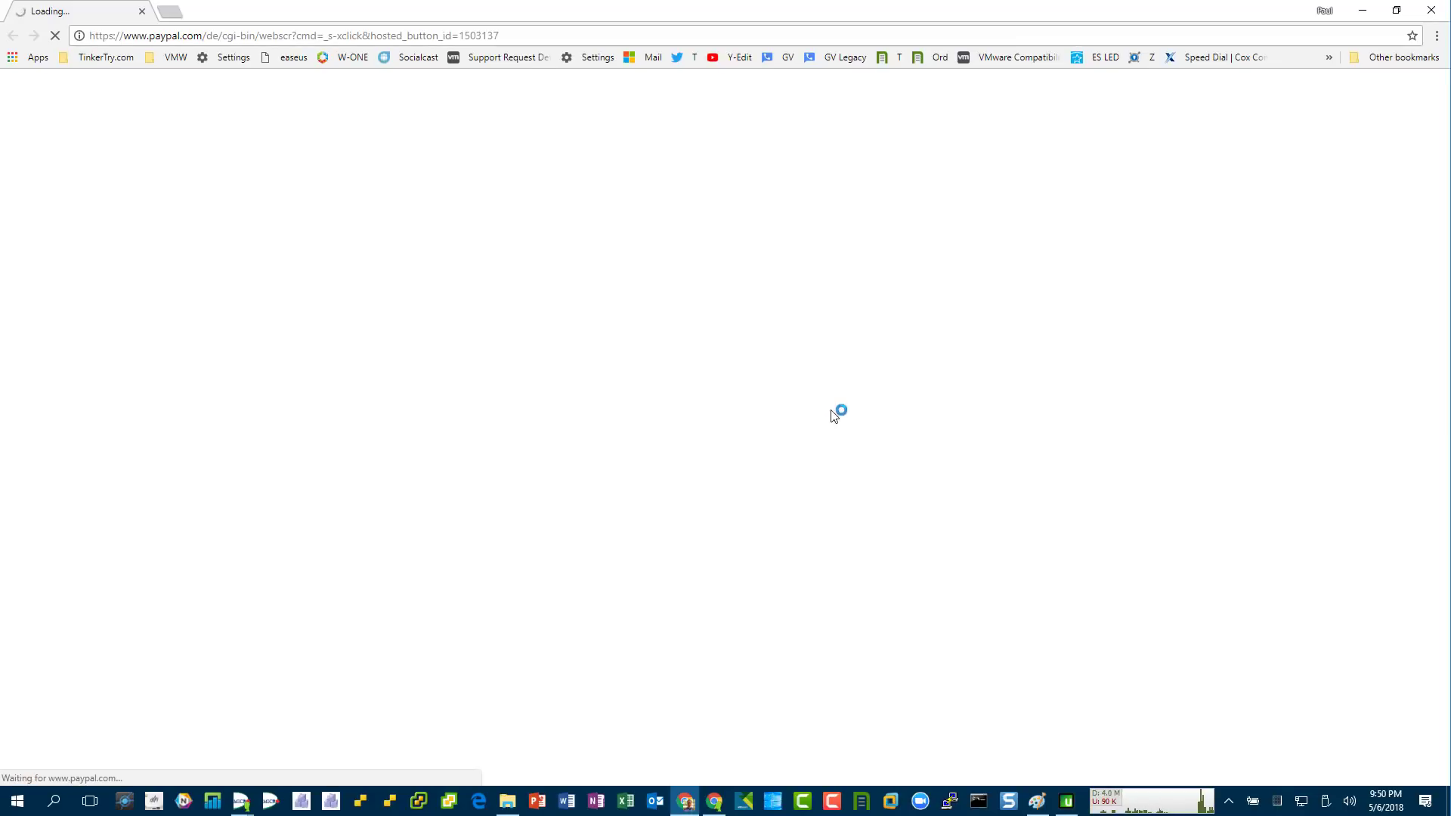
{"action": "left_click", "coordinate": [1368, 17]}
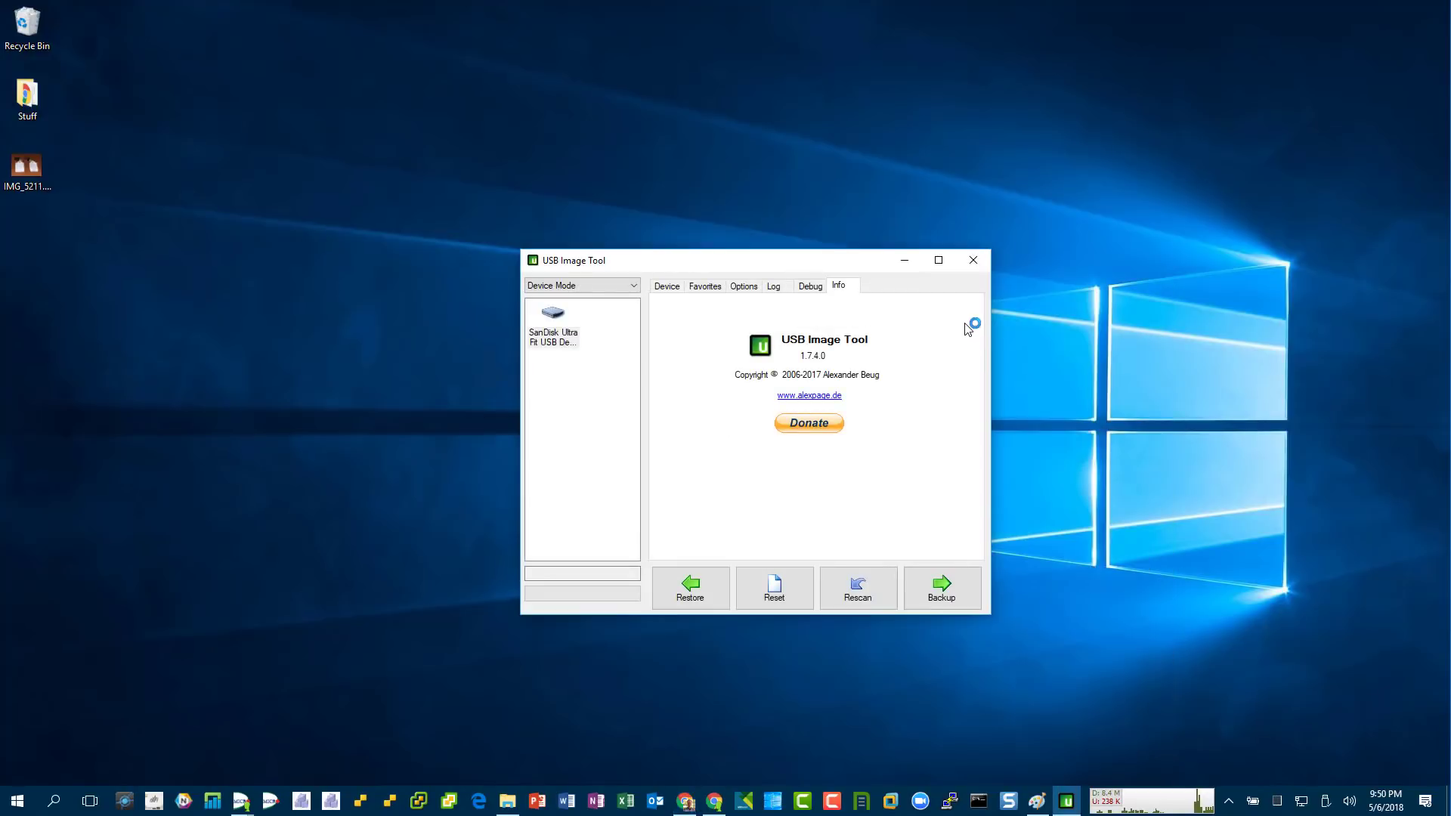
{"action": "left_click", "coordinate": [972, 264]}
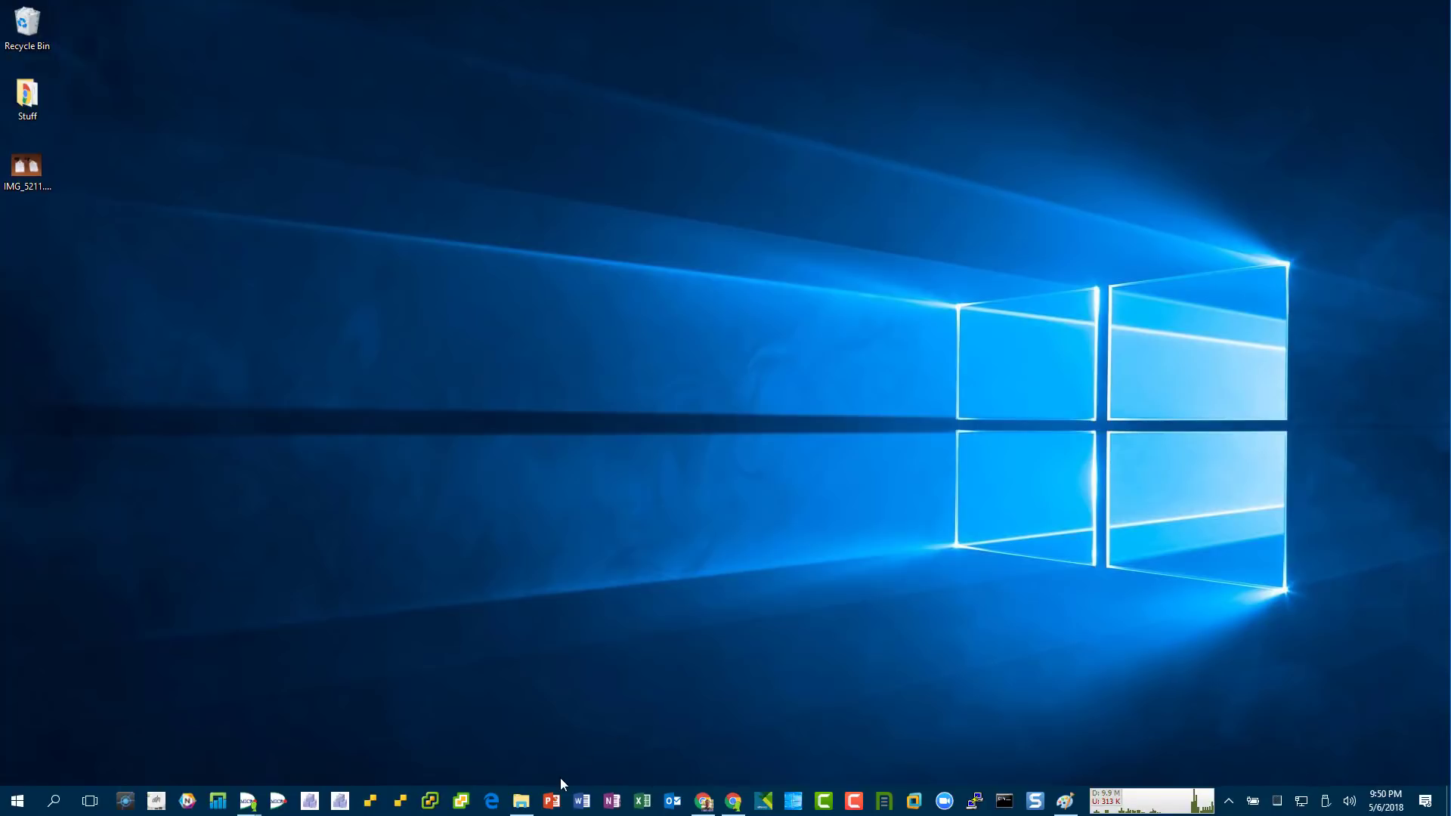
{"action": "left_click", "coordinate": [527, 808]}
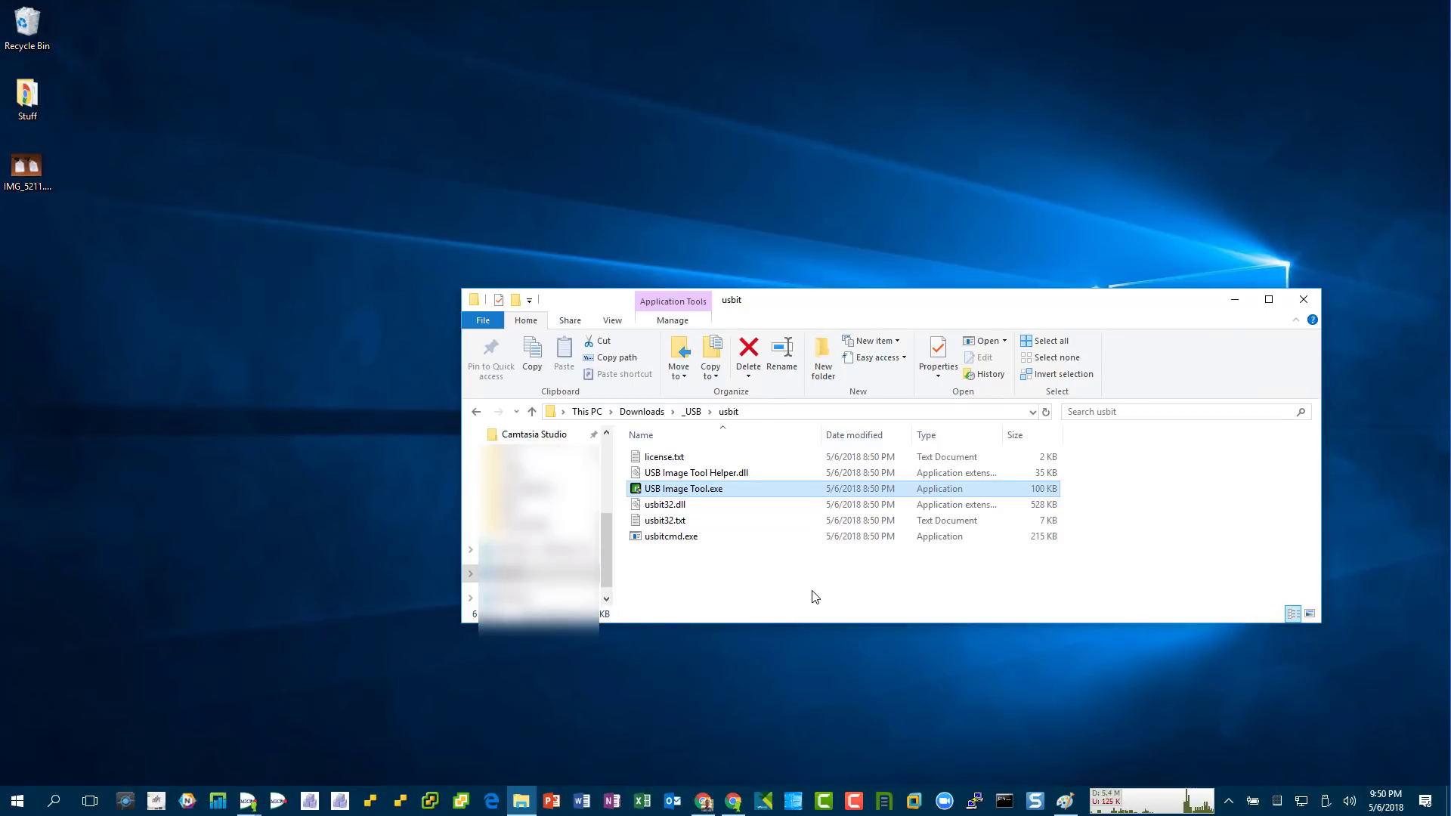
{"action": "left_click", "coordinate": [1235, 300]}
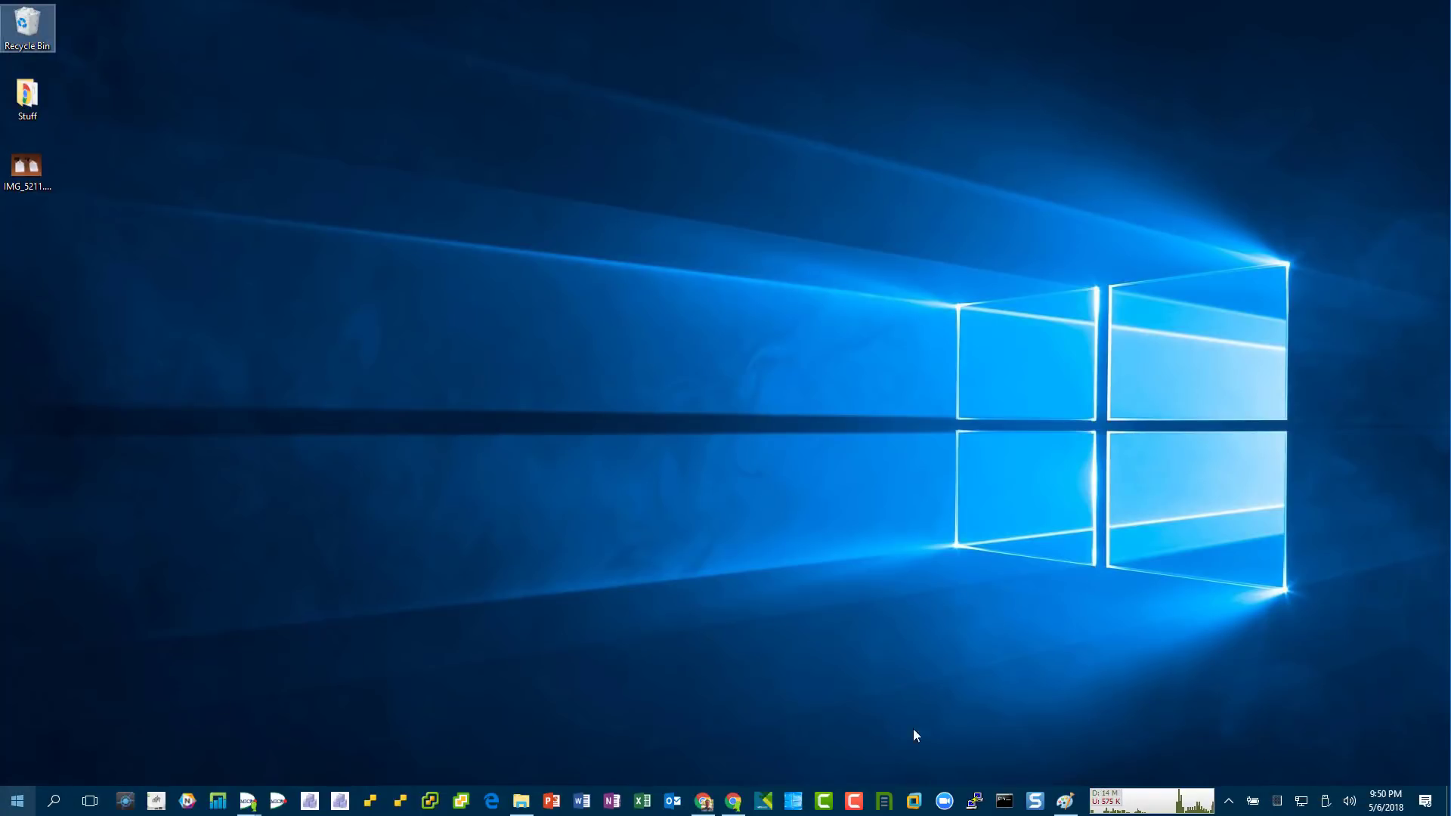
Step: Open Disk Management maximized, eject the removable Disk 1, and close Disk Management
{"action": "right_click", "coordinate": [17, 801]}
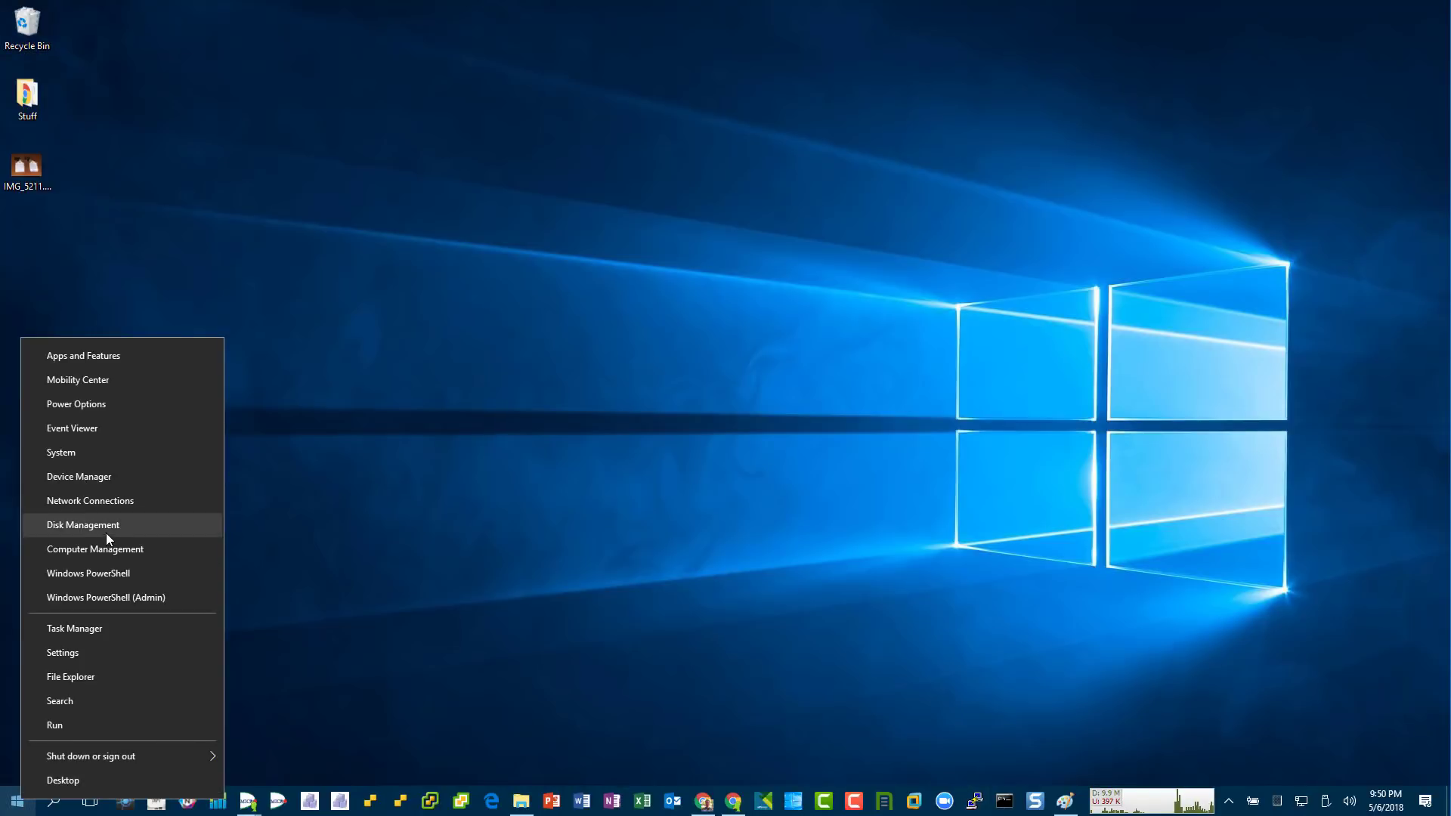
{"action": "left_click", "coordinate": [105, 532]}
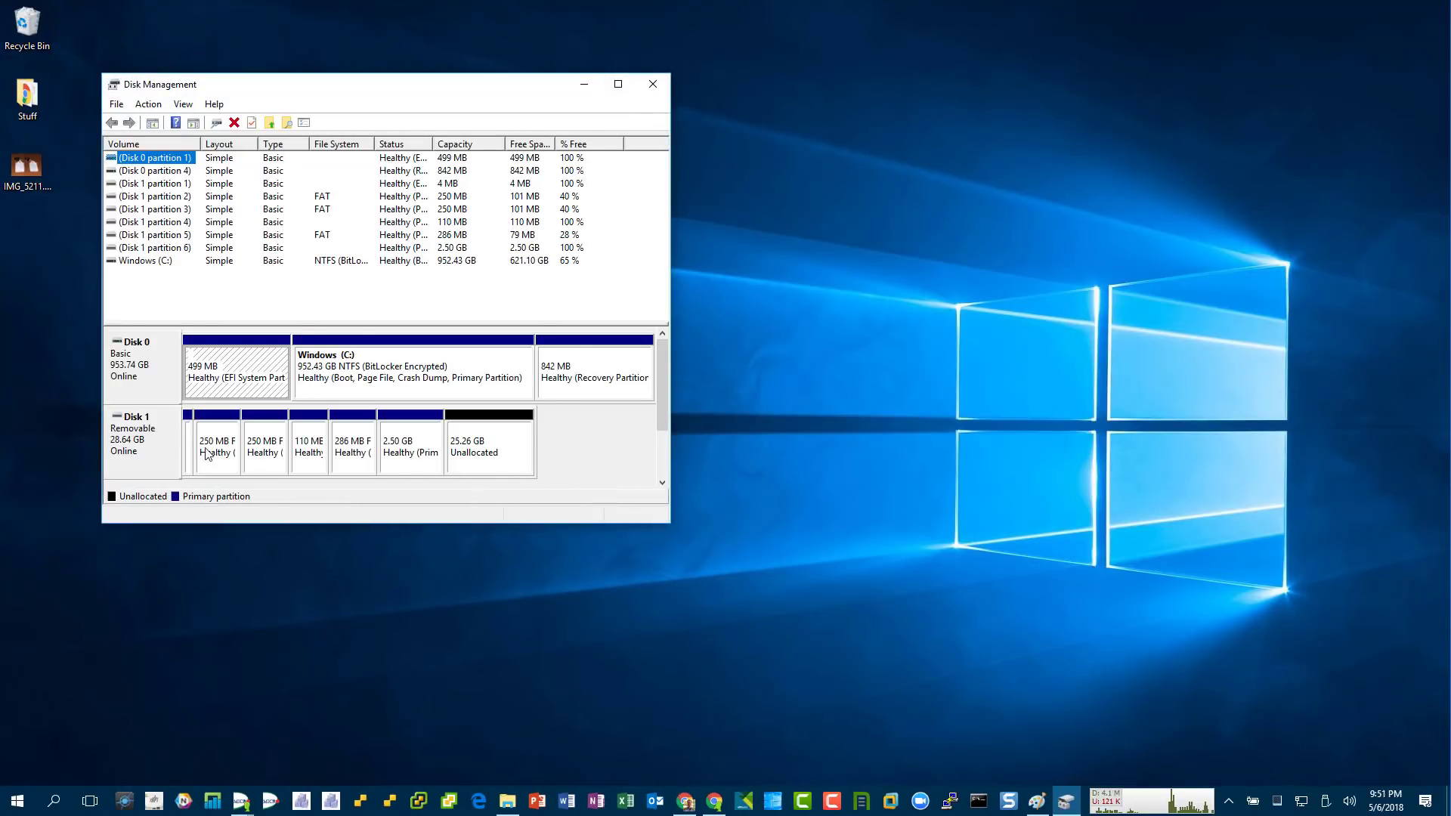
{"action": "key", "text": "super+Up"}
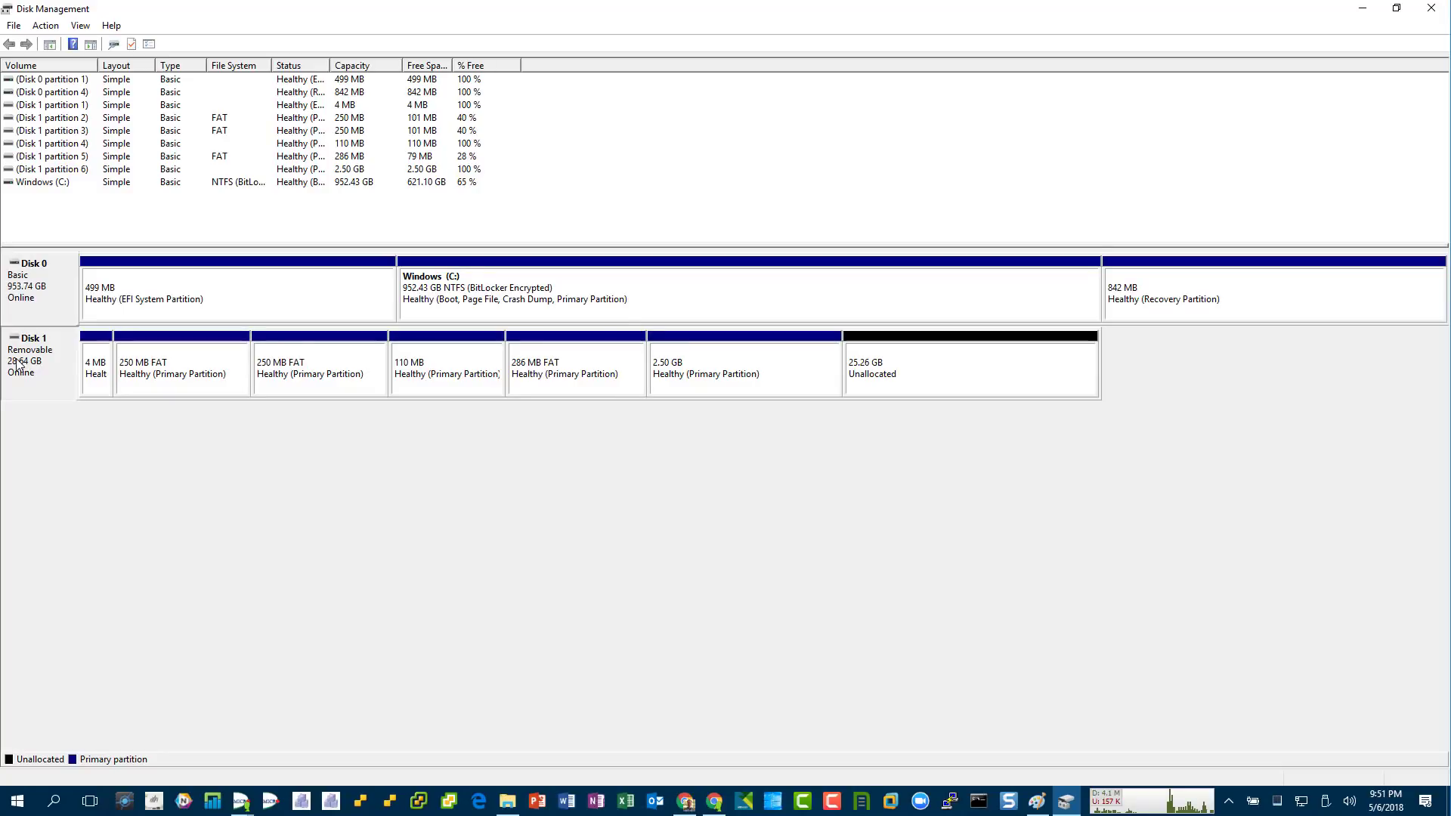
{"action": "right_click", "coordinate": [17, 363]}
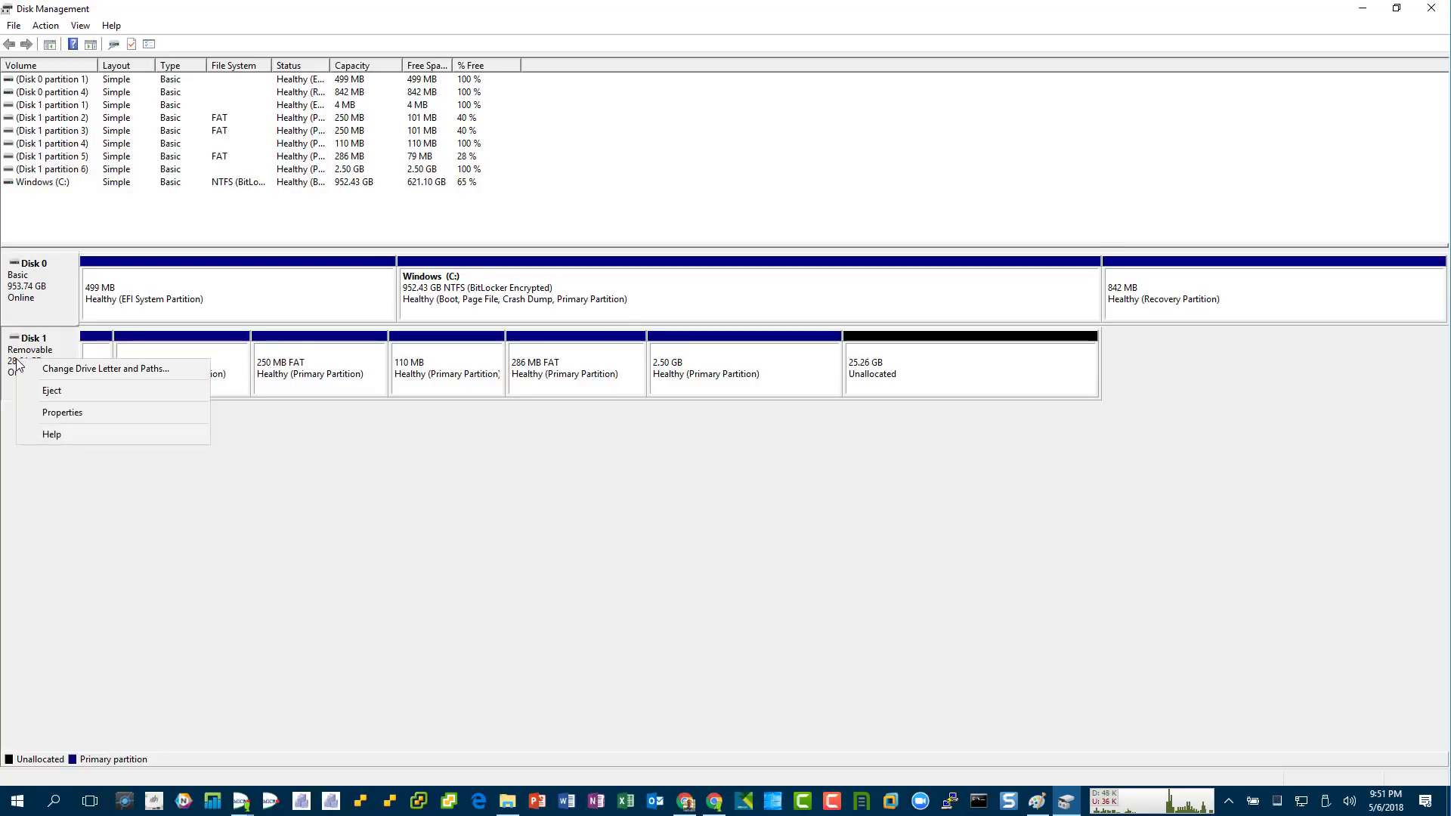
{"action": "left_click", "coordinate": [64, 391]}
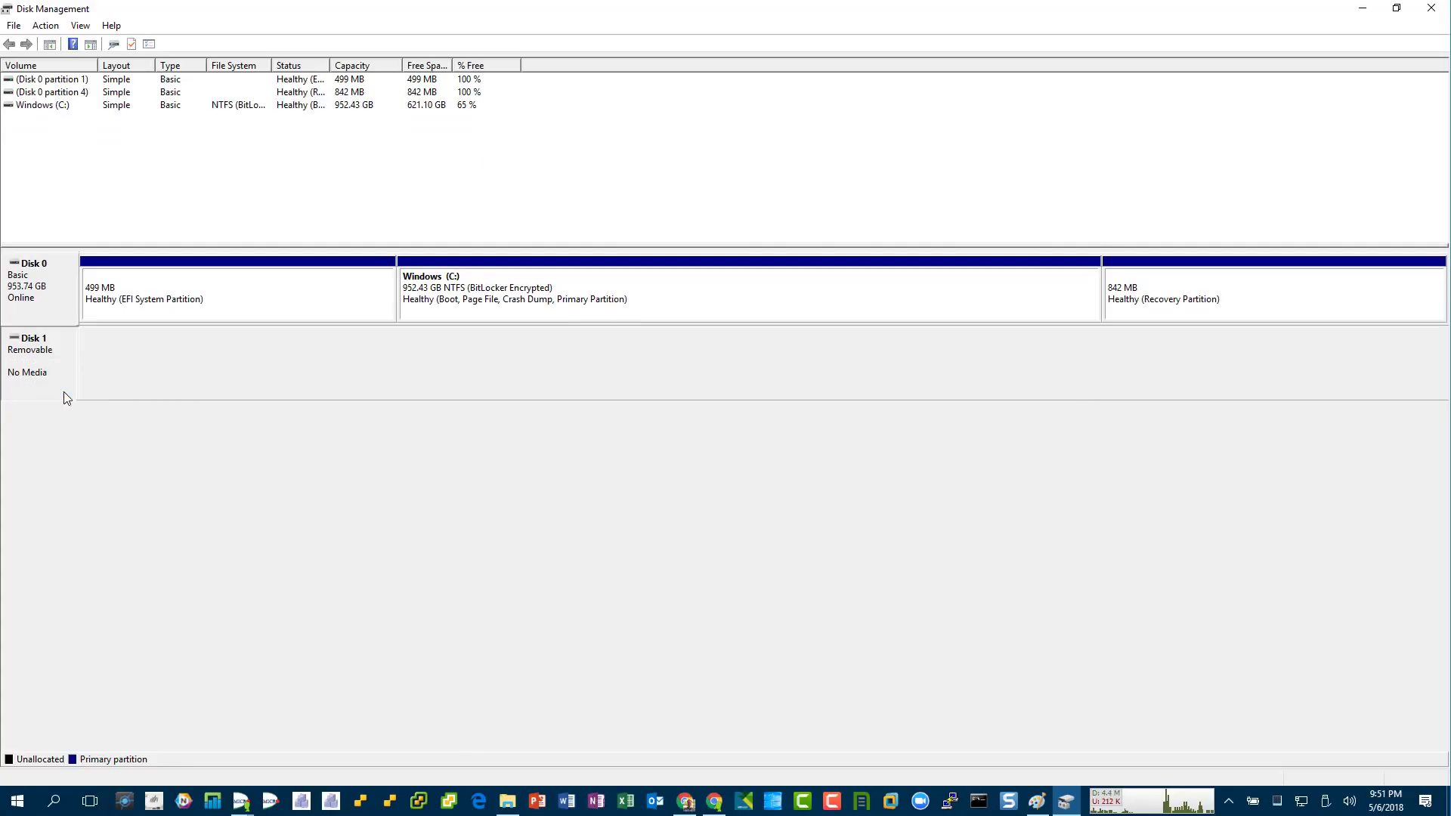
{"action": "left_click", "coordinate": [1434, 12]}
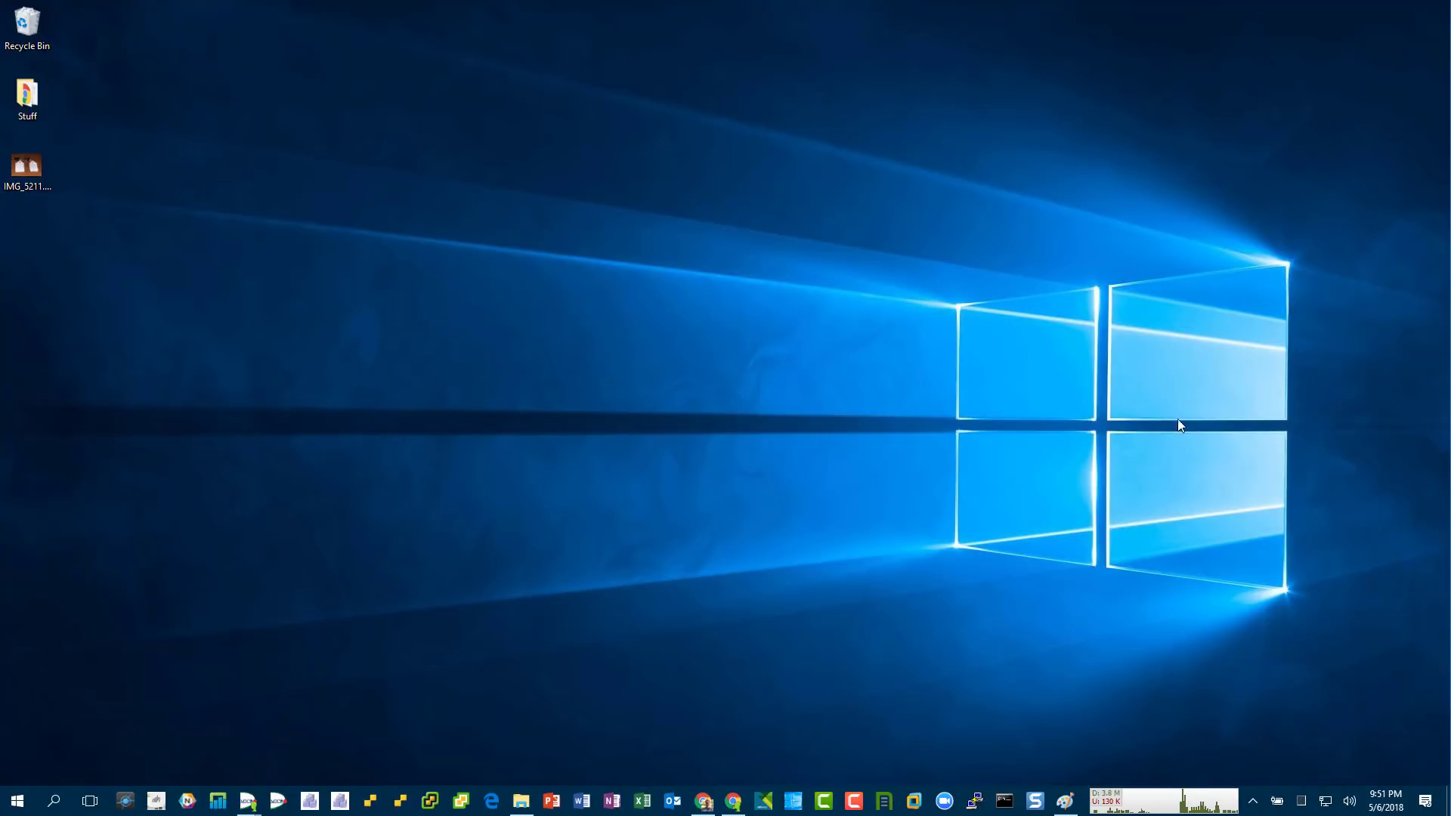
Step: Switch to the Supermicro management window, show its System page, and tile it beside the iKVM remote console
{"action": "left_click", "coordinate": [244, 804]}
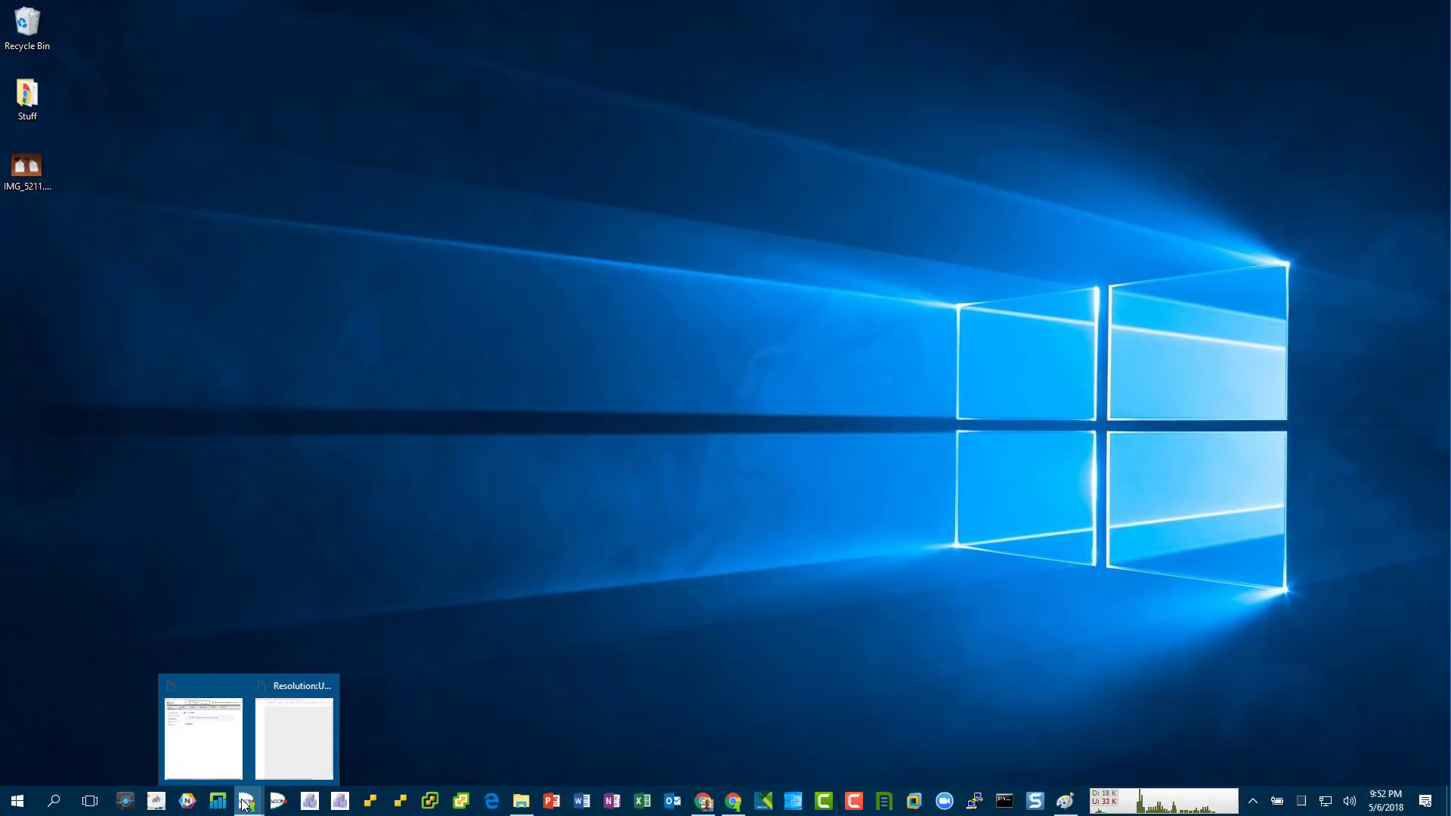
{"action": "left_click", "coordinate": [292, 734]}
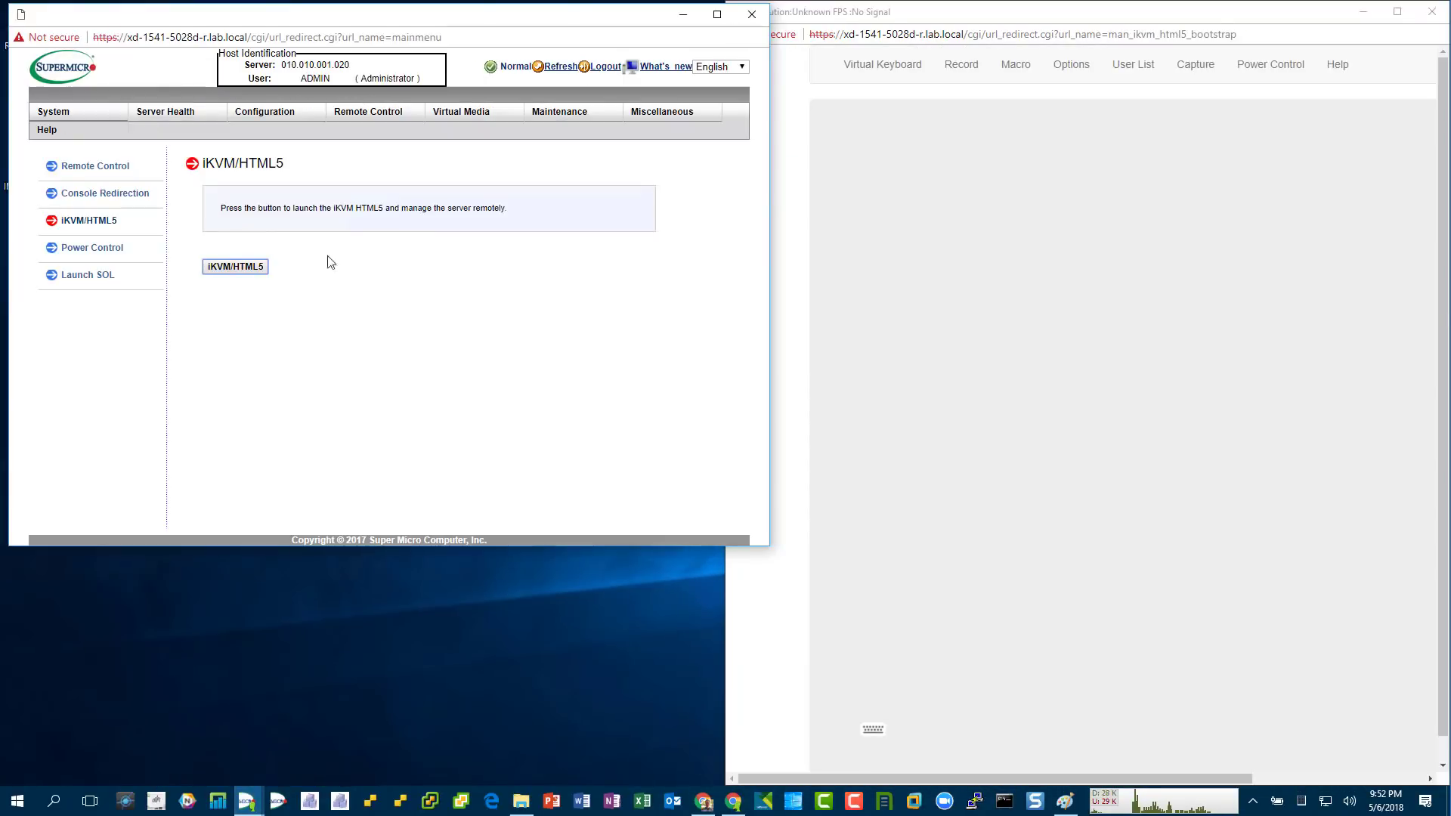
{"action": "left_click", "coordinate": [97, 110]}
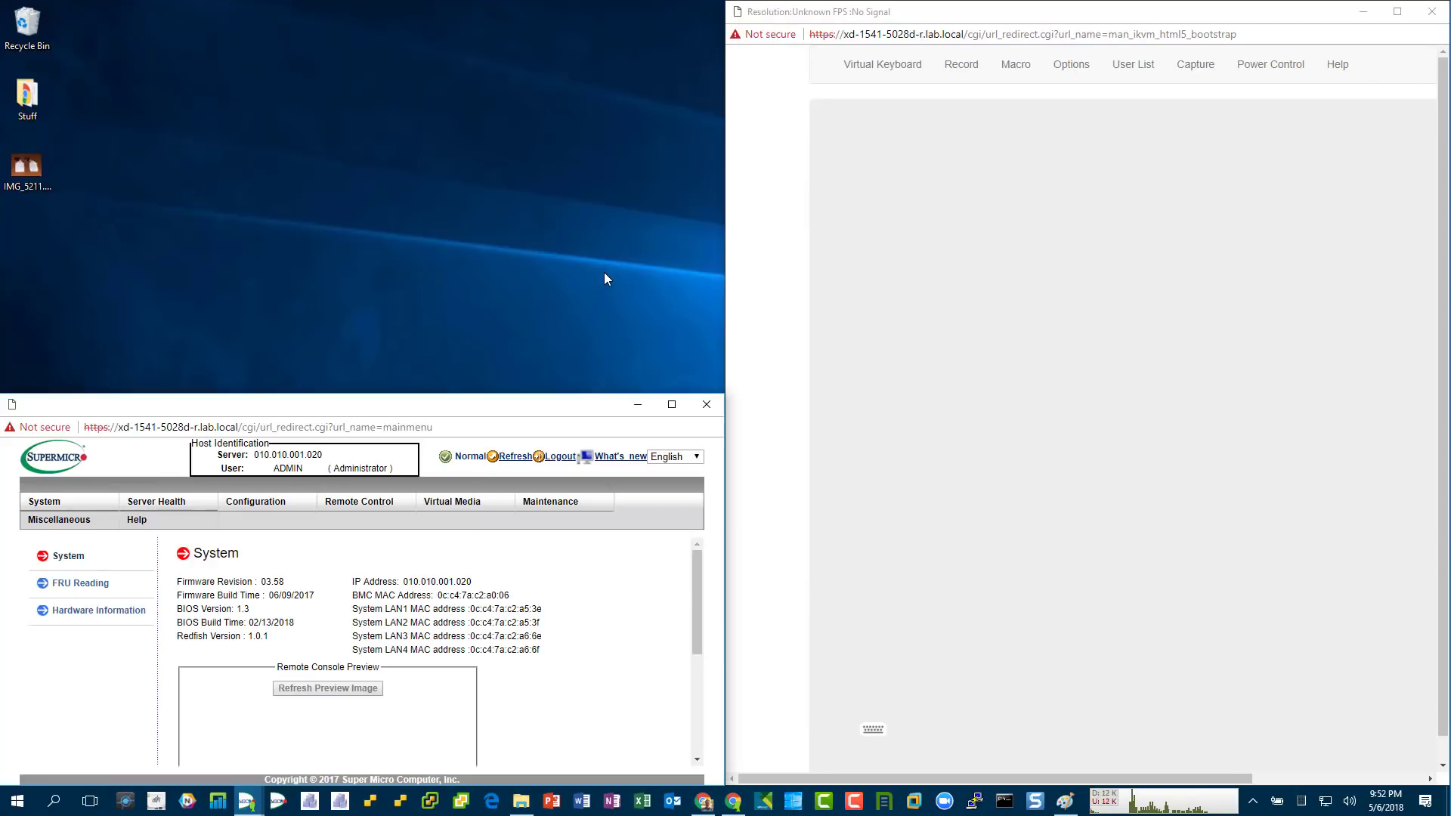
{"action": "key", "text": "super+Left"}
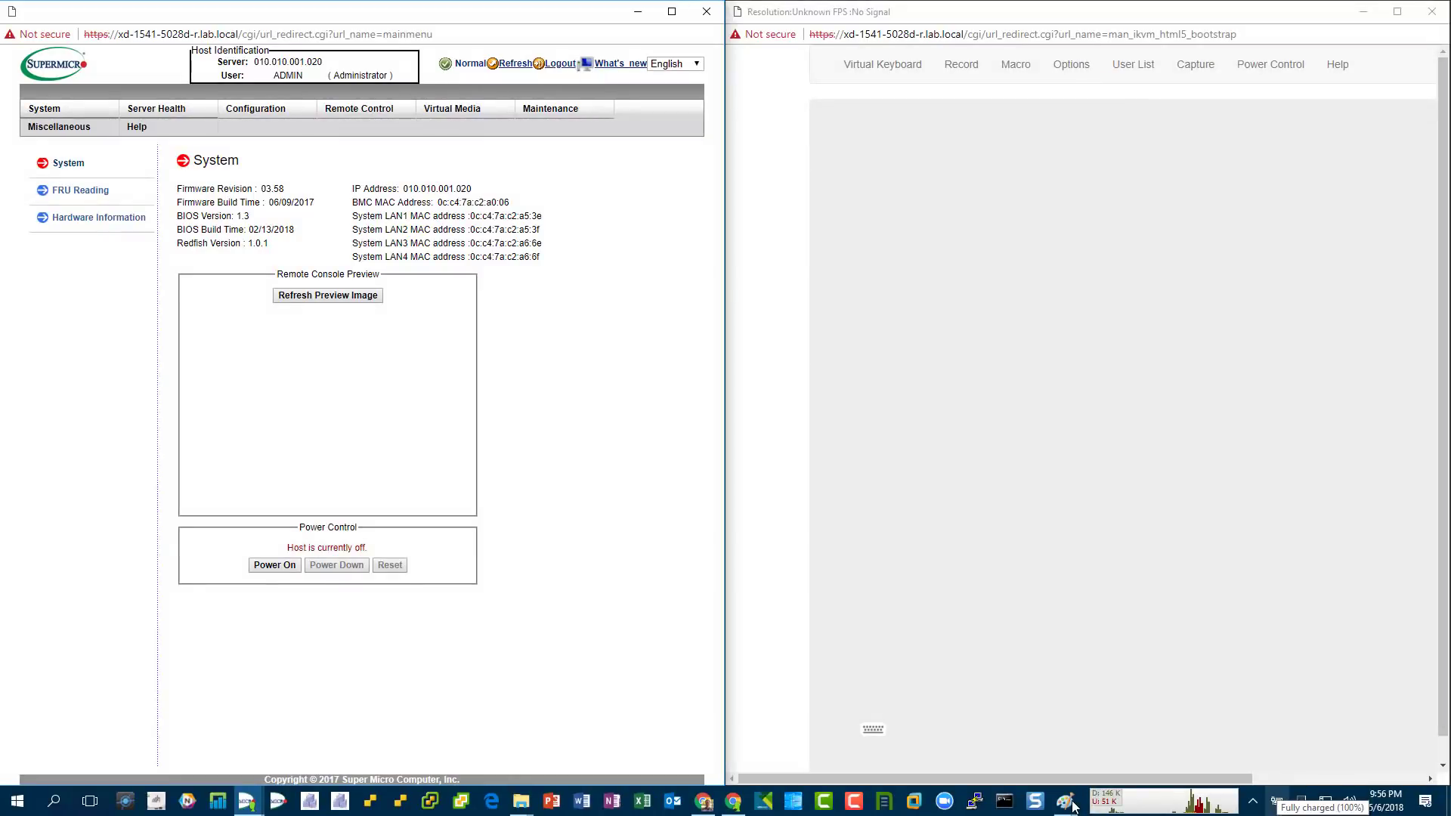
Step: View the IMG_5213.JPG photo of the USB drive in the server in Paint and minimize it
{"action": "mouse_move", "coordinate": [1073, 808]}
{"action": "left_click", "coordinate": [1099, 755]}
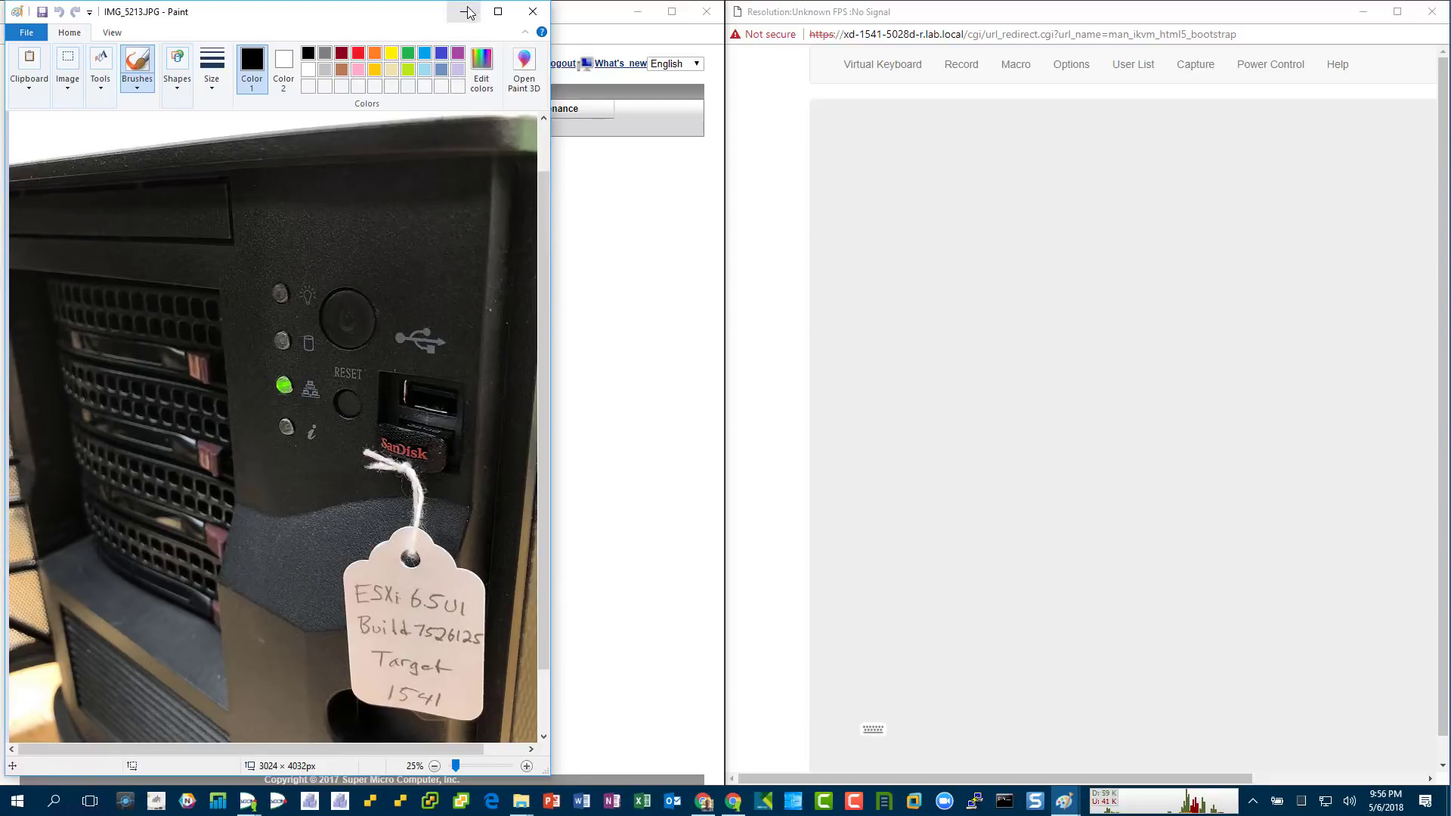
{"action": "left_click", "coordinate": [468, 12]}
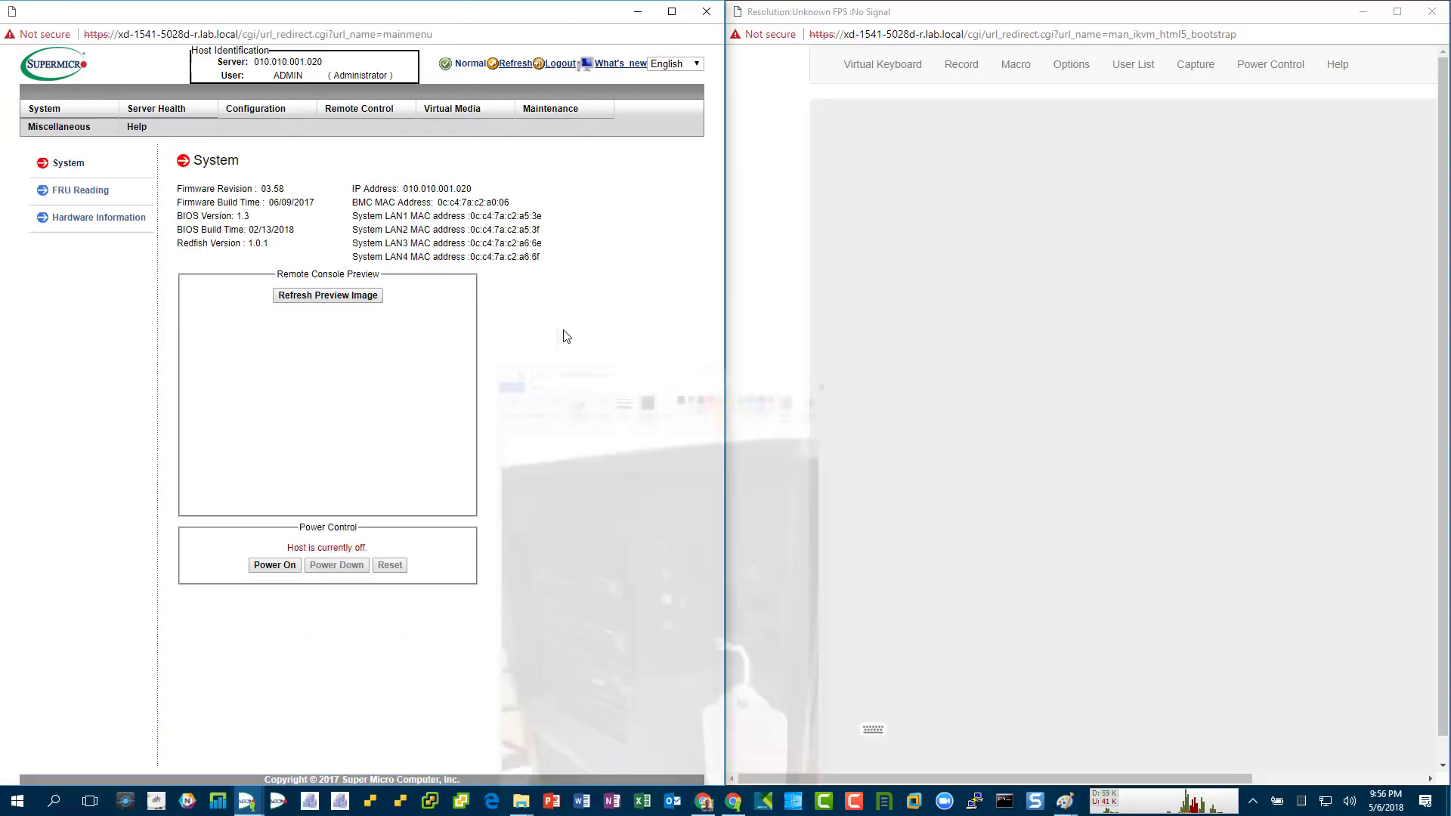
Step: Power on the host from the Supermicro System page and bring the IMG_5213.JPG photo back up in Paint
{"action": "left_click", "coordinate": [284, 571]}
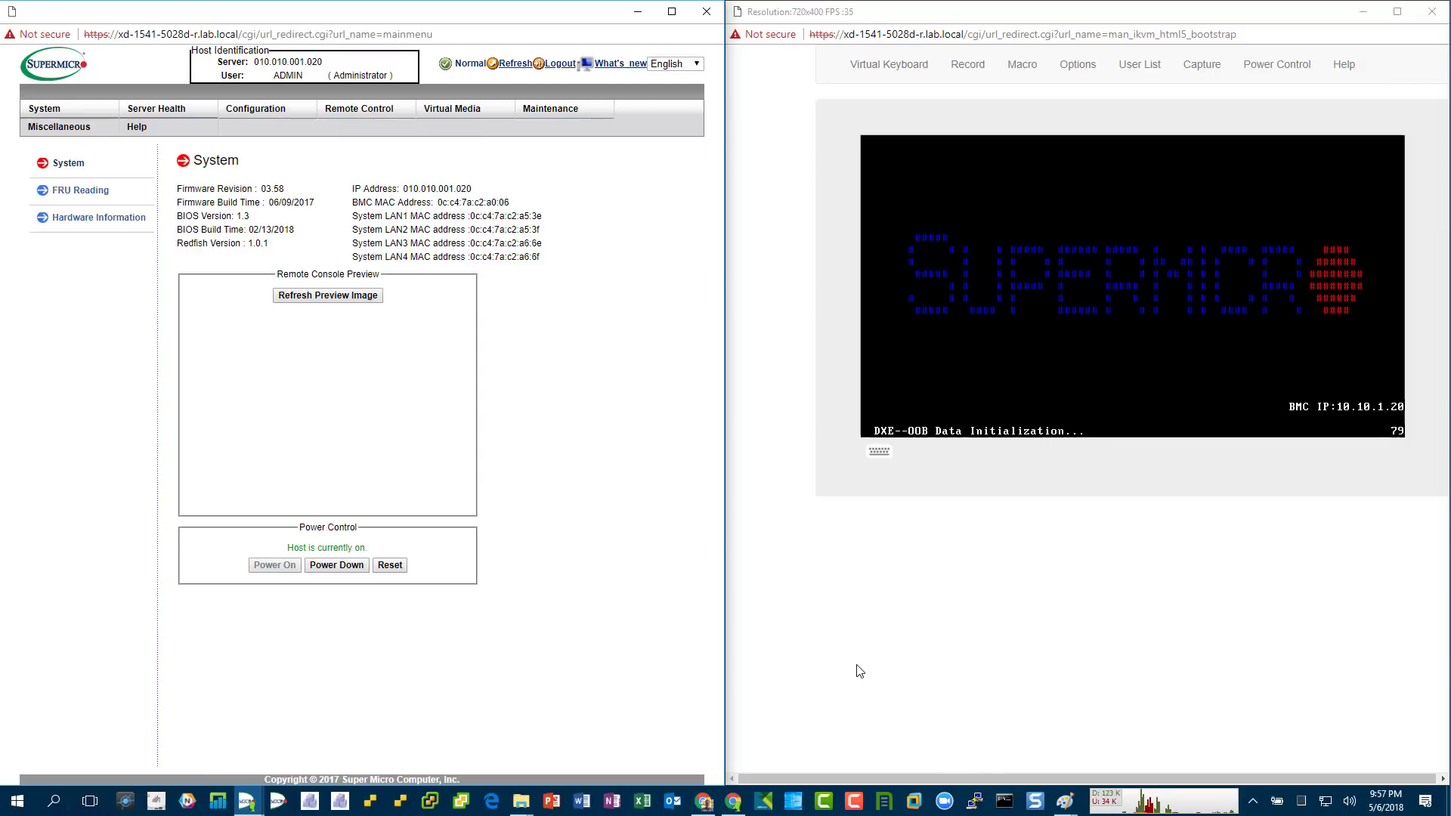
{"action": "mouse_move", "coordinate": [1068, 800]}
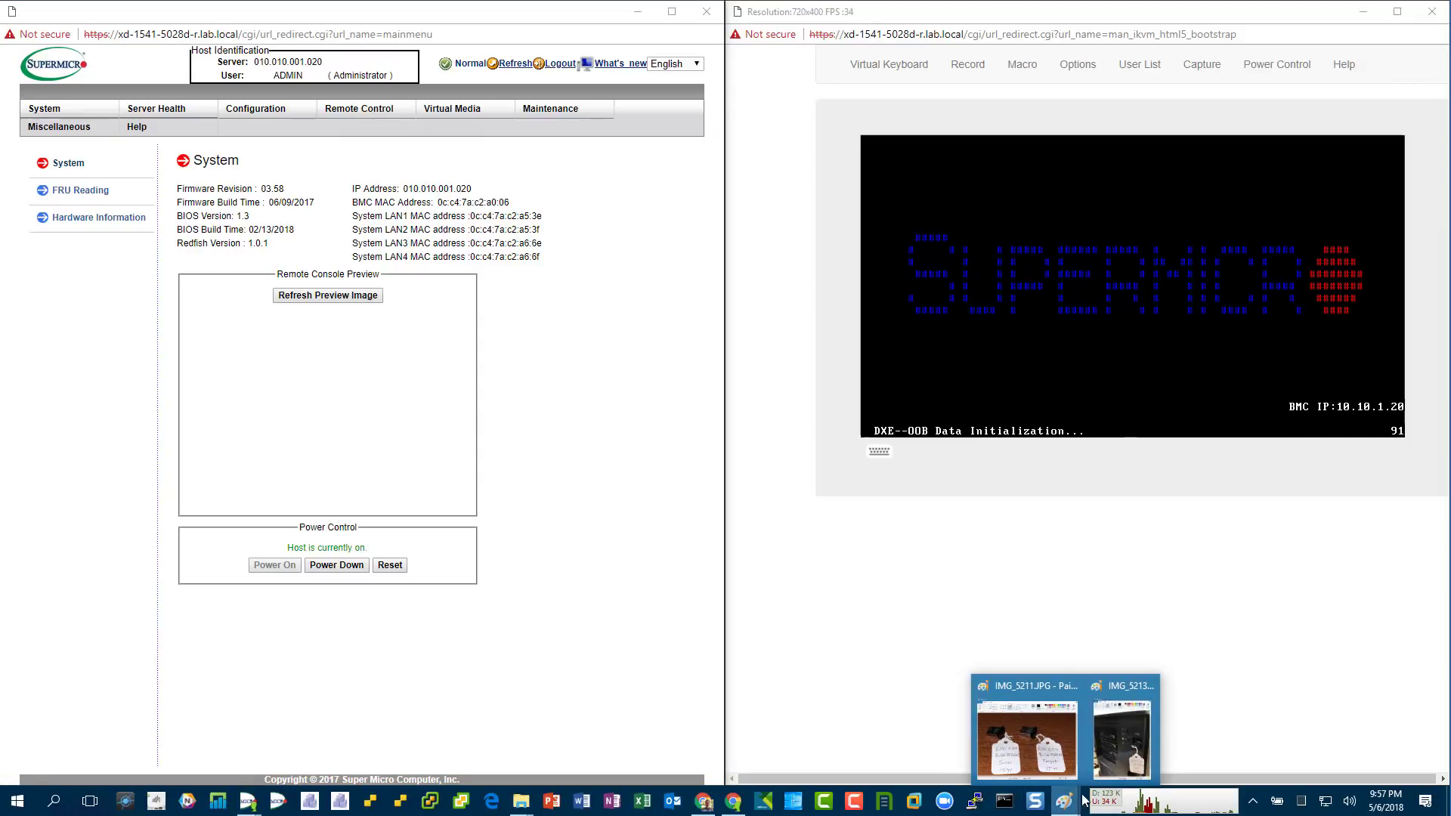
{"action": "left_click", "coordinate": [1122, 737]}
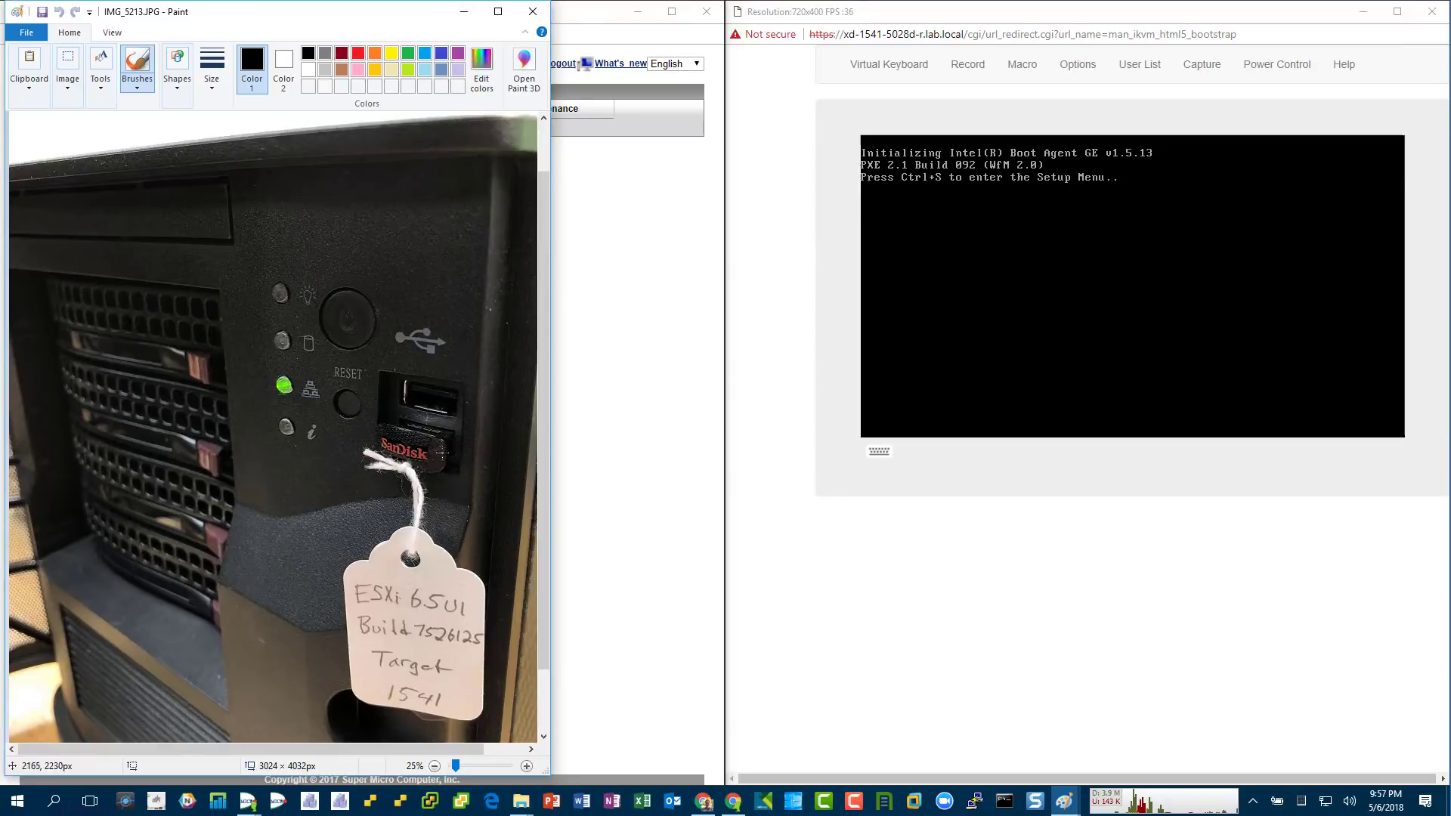
Step: Watch the host boot in the remote console, recheck the IMG_5213.JPG photo in Paint, and minimize it
{"action": "left_click", "coordinate": [465, 13]}
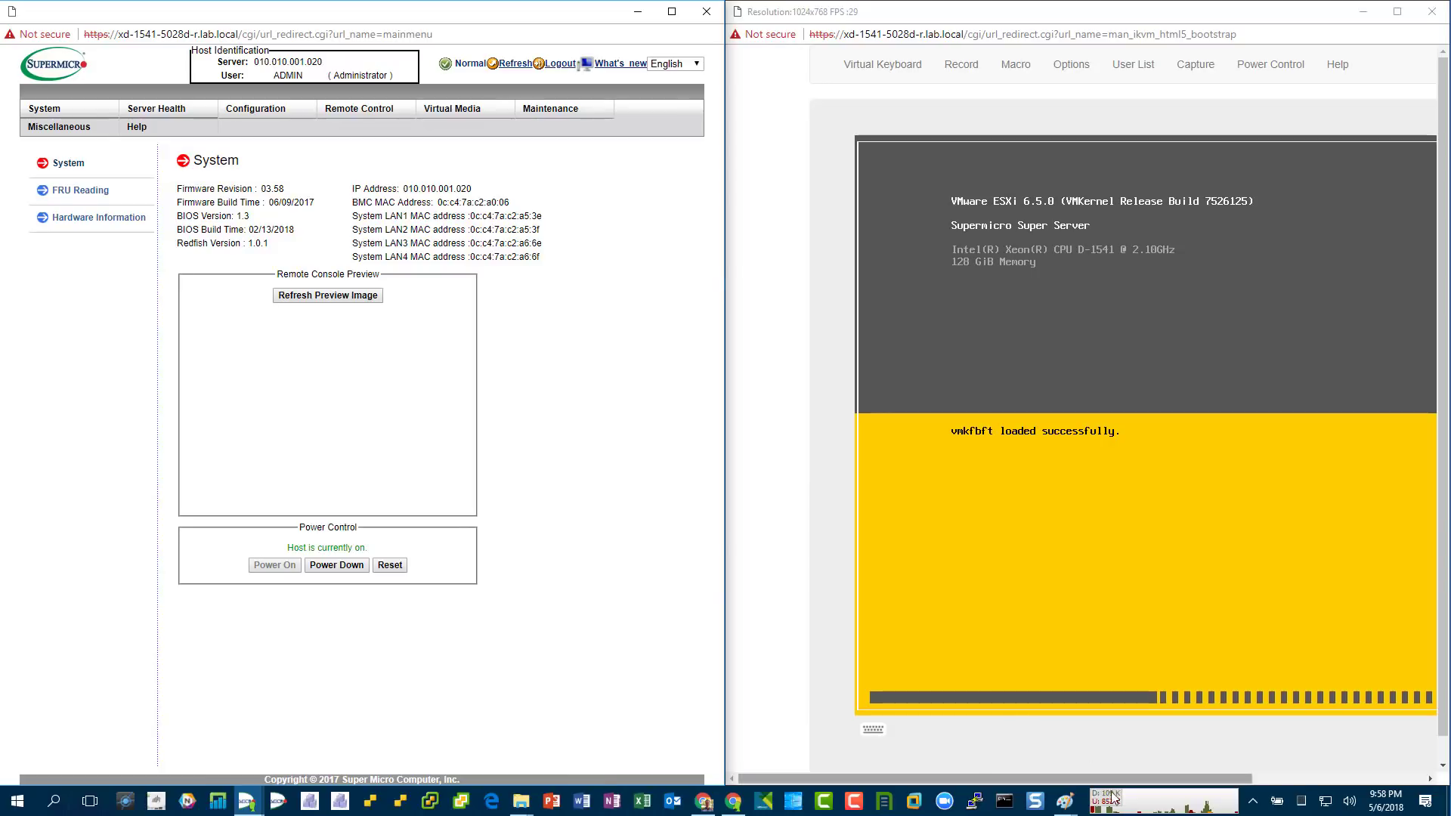
{"action": "mouse_move", "coordinate": [1065, 801]}
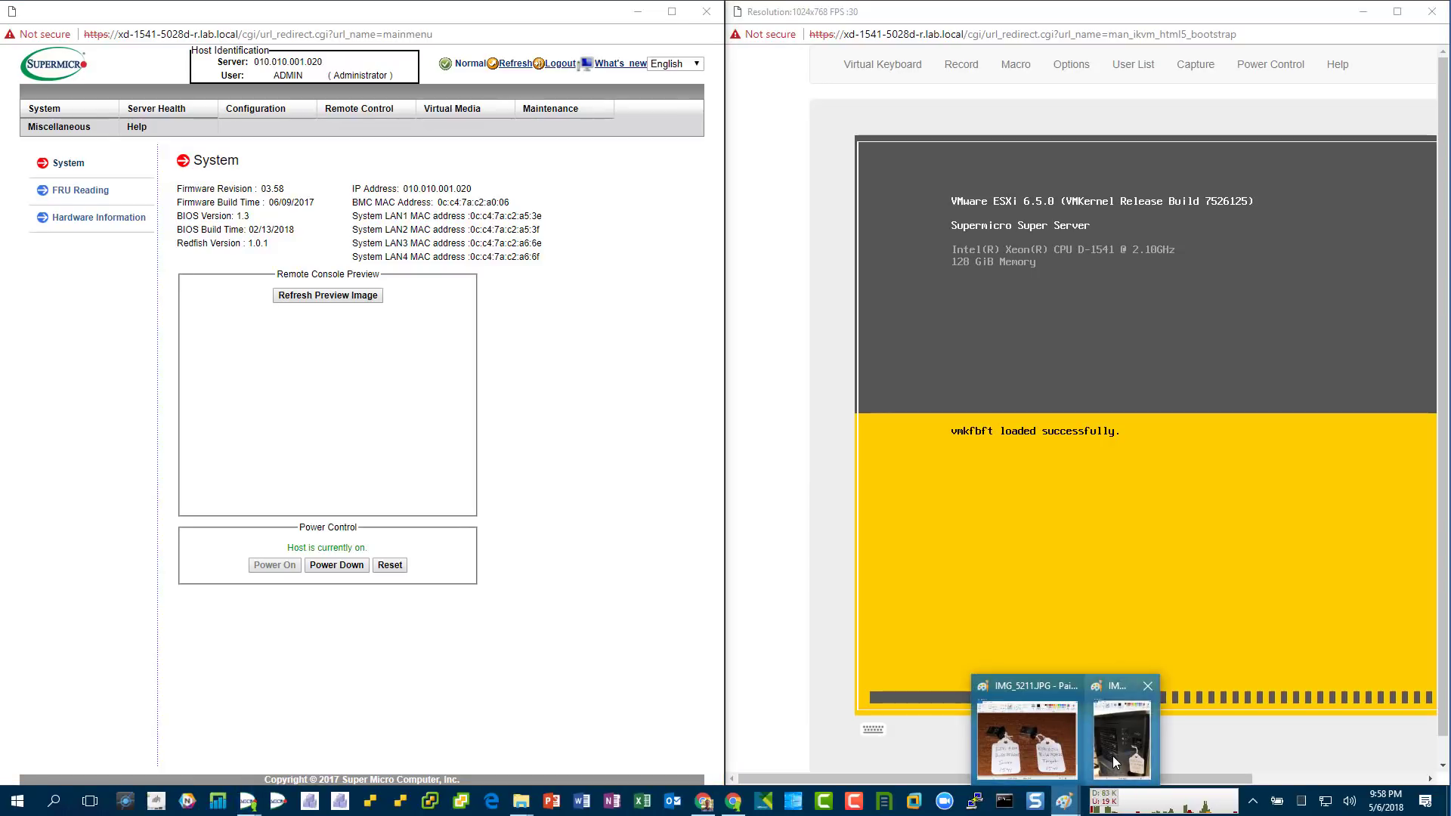
{"action": "left_click", "coordinate": [1113, 756]}
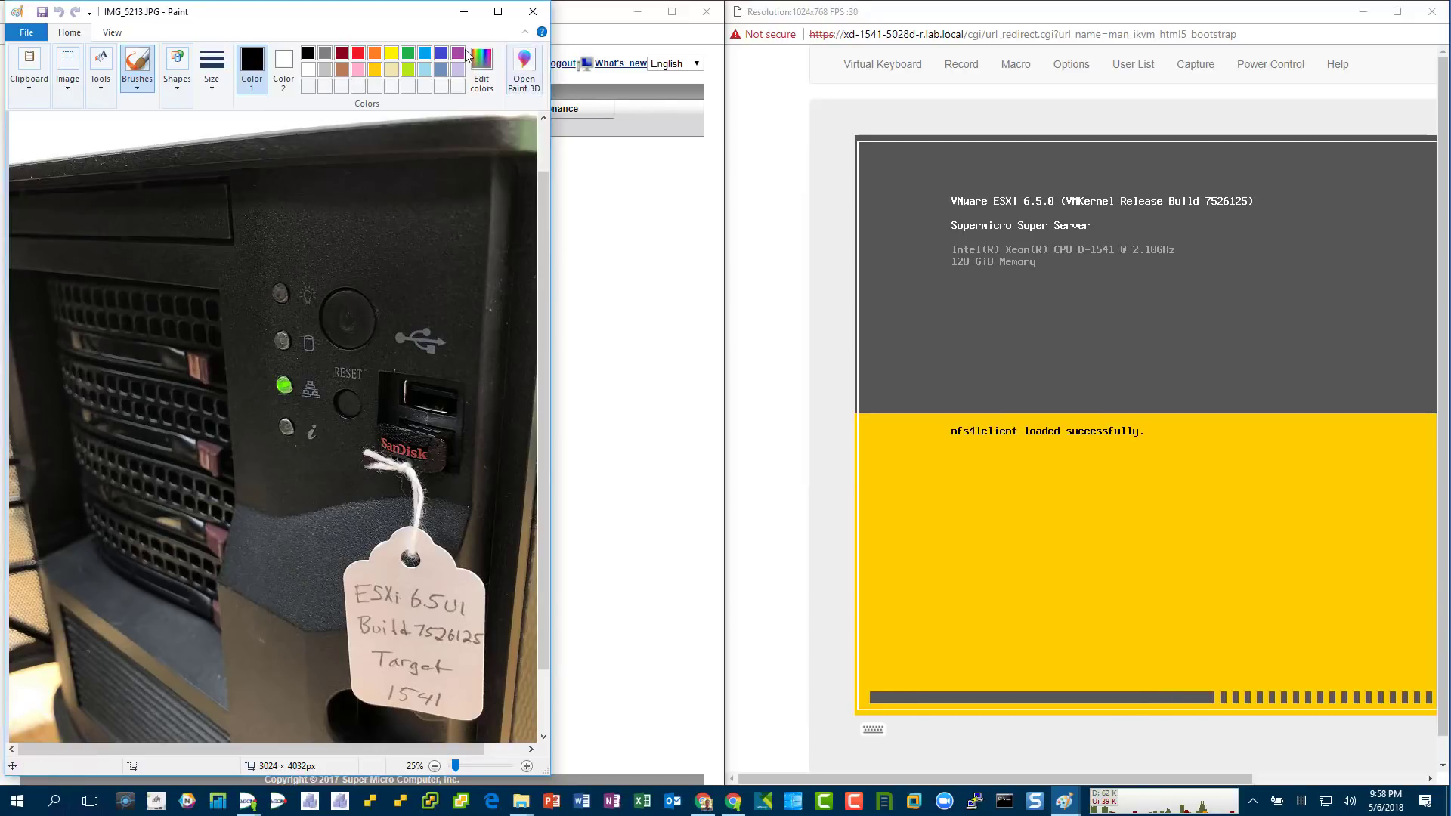
{"action": "left_click", "coordinate": [467, 15]}
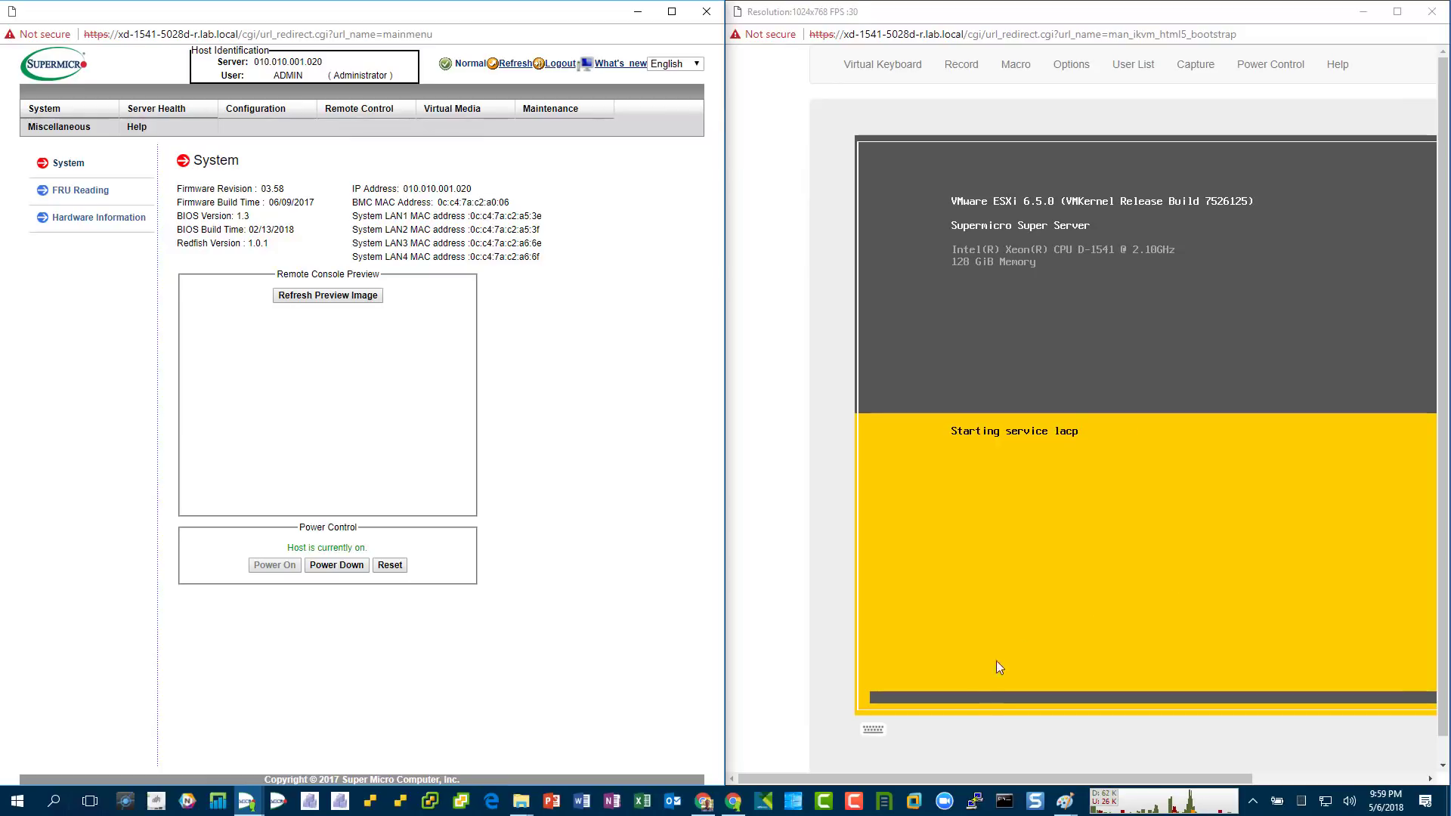
Step: Switch to the PayPal donation page in Chrome, reload and translate it from German, examine the donation form, and minimize the browser
{"action": "left_click", "coordinate": [706, 806]}
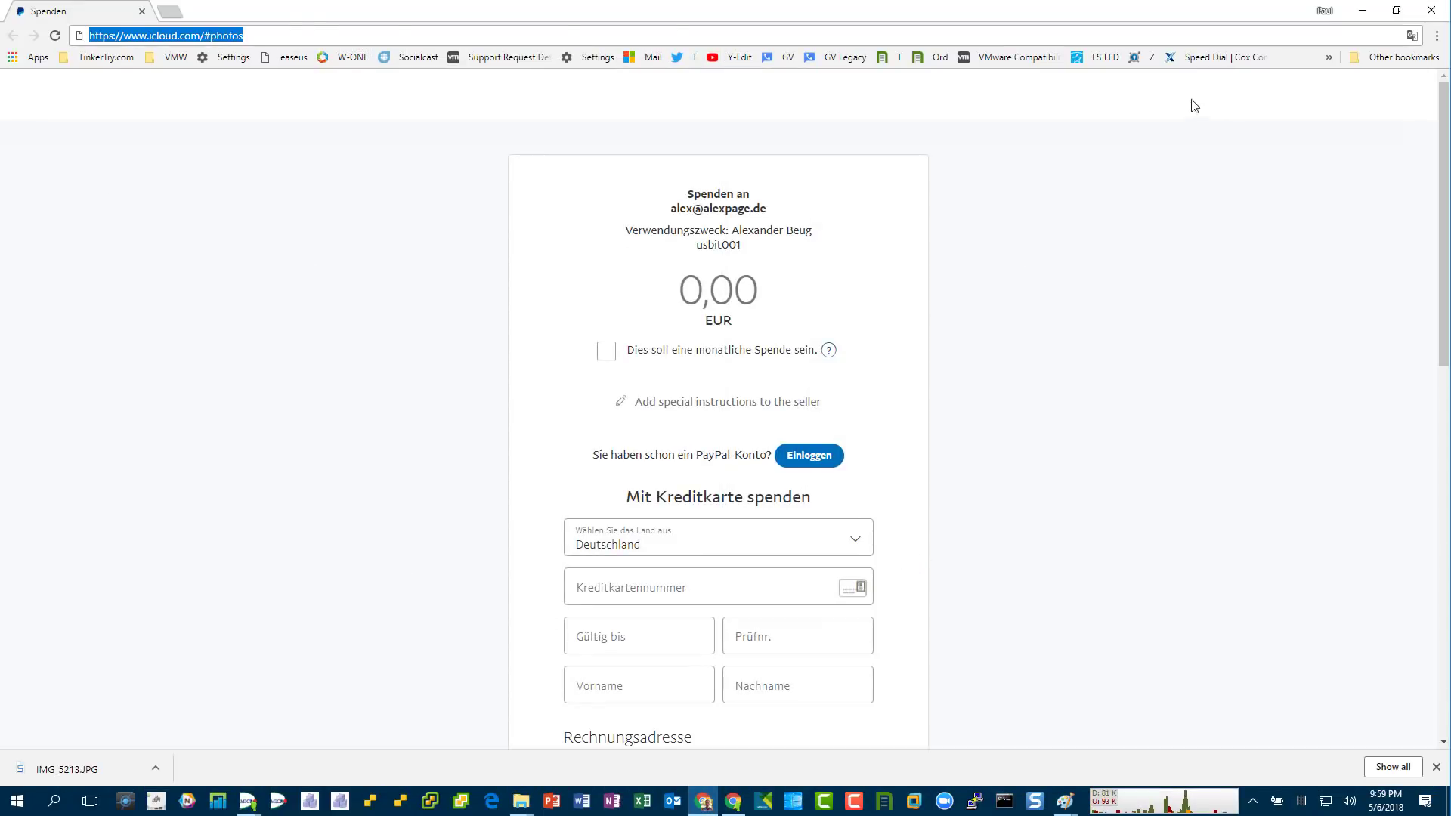
{"action": "left_click", "coordinate": [55, 36]}
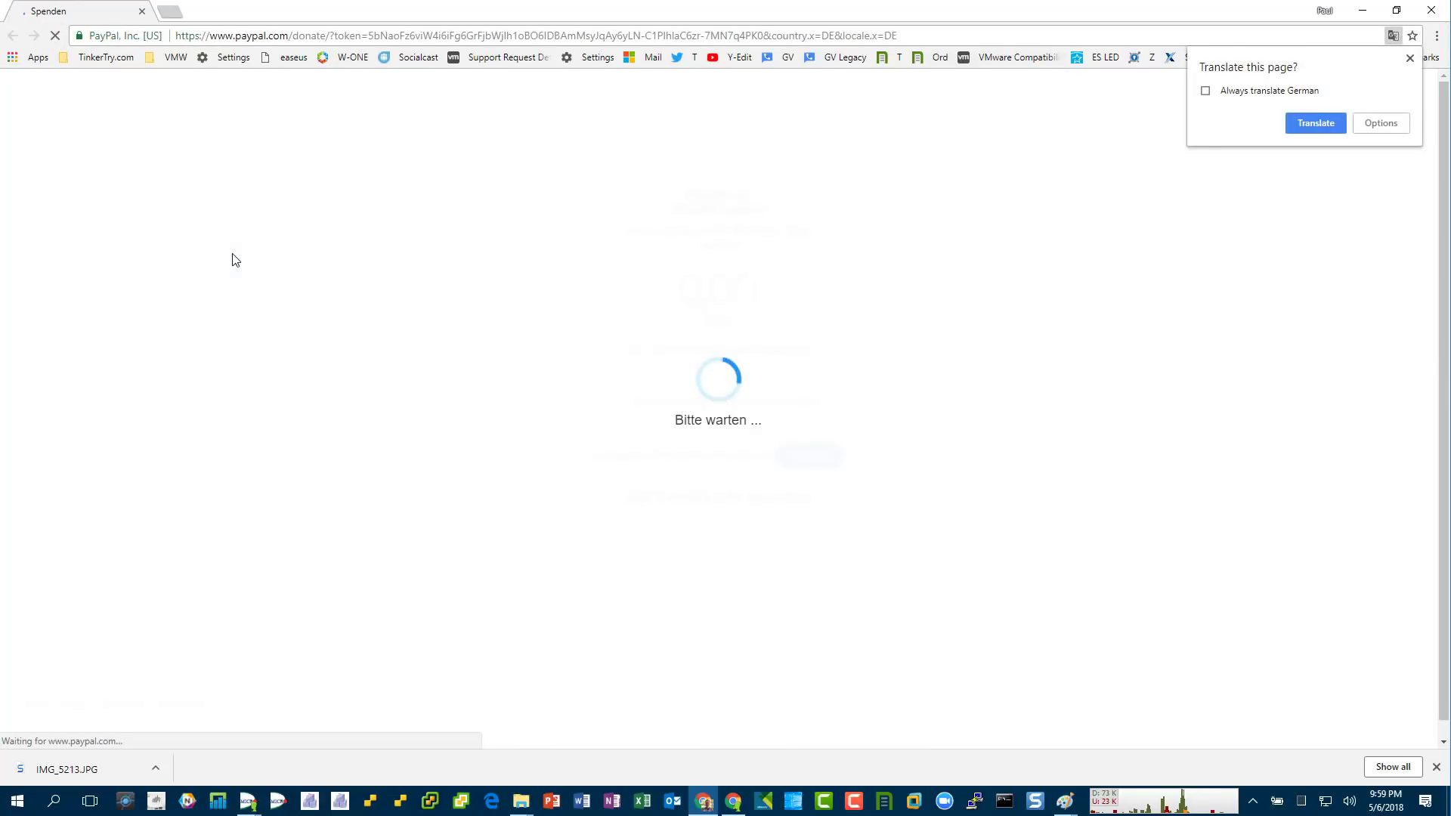
{"action": "left_click", "coordinate": [1330, 125]}
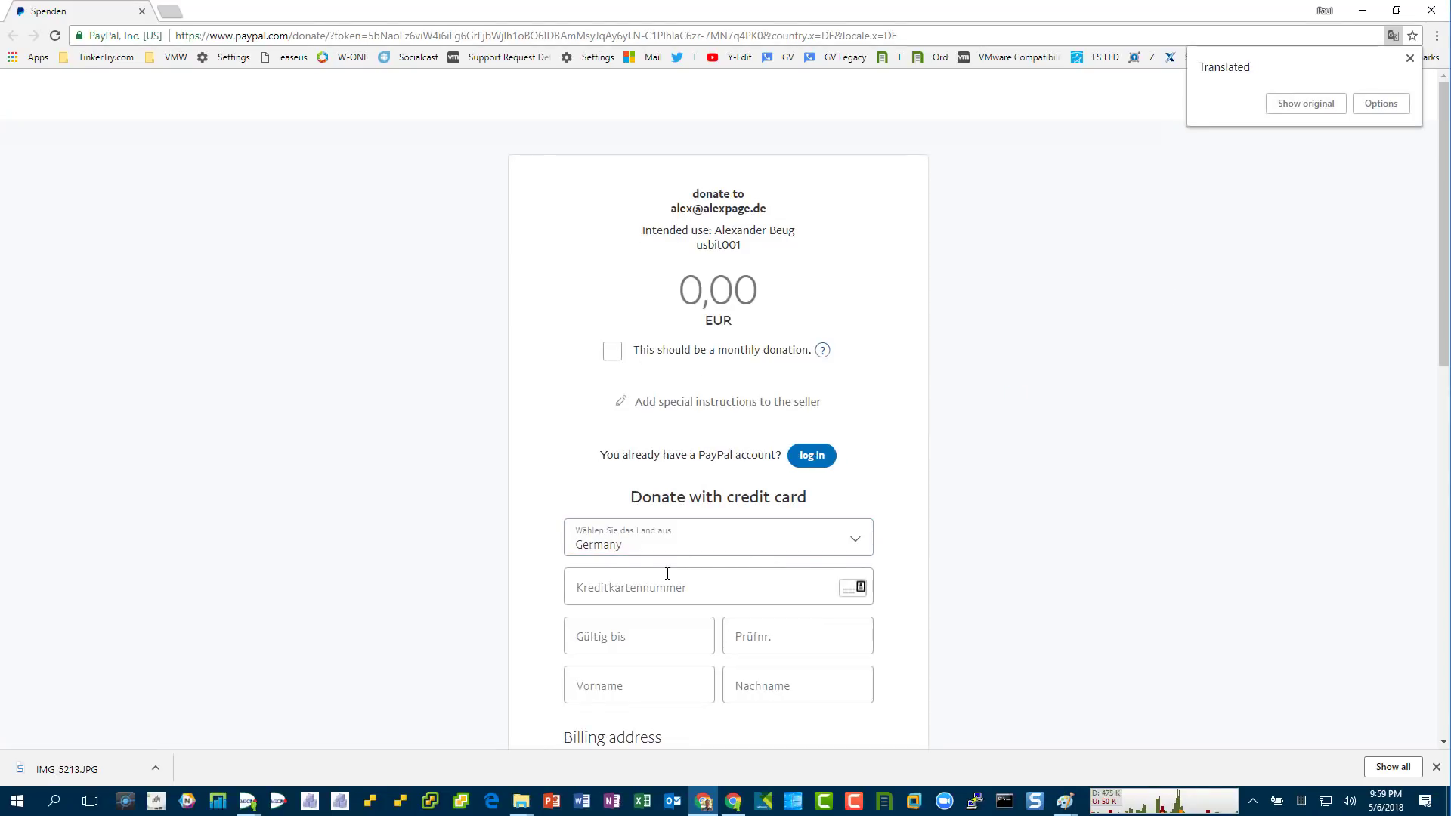
{"action": "scroll", "coordinate": [1049, 494], "scroll_direction": "down", "scroll_amount": 1}
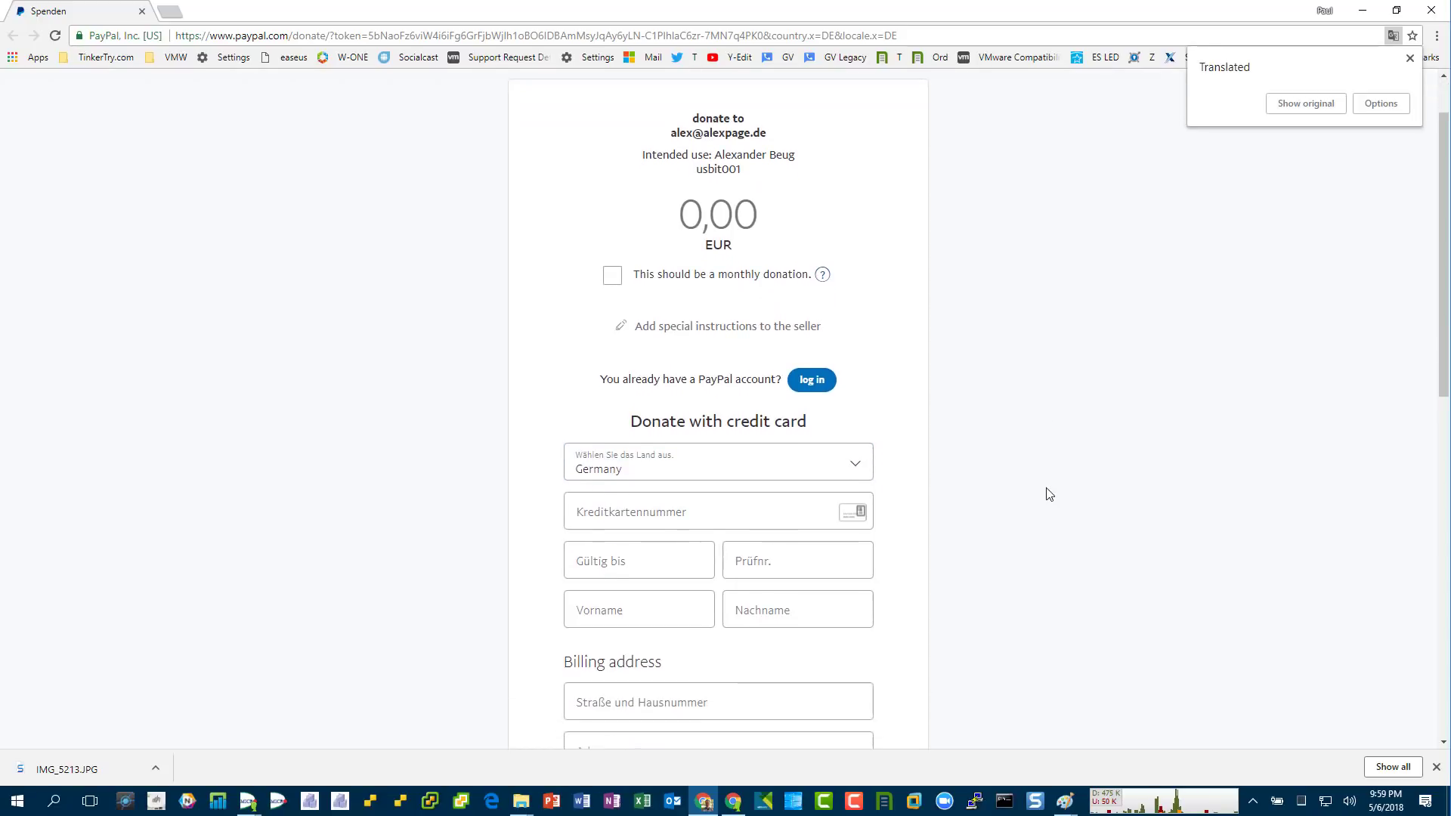
{"action": "scroll", "coordinate": [1050, 494], "scroll_direction": "down", "scroll_amount": 4}
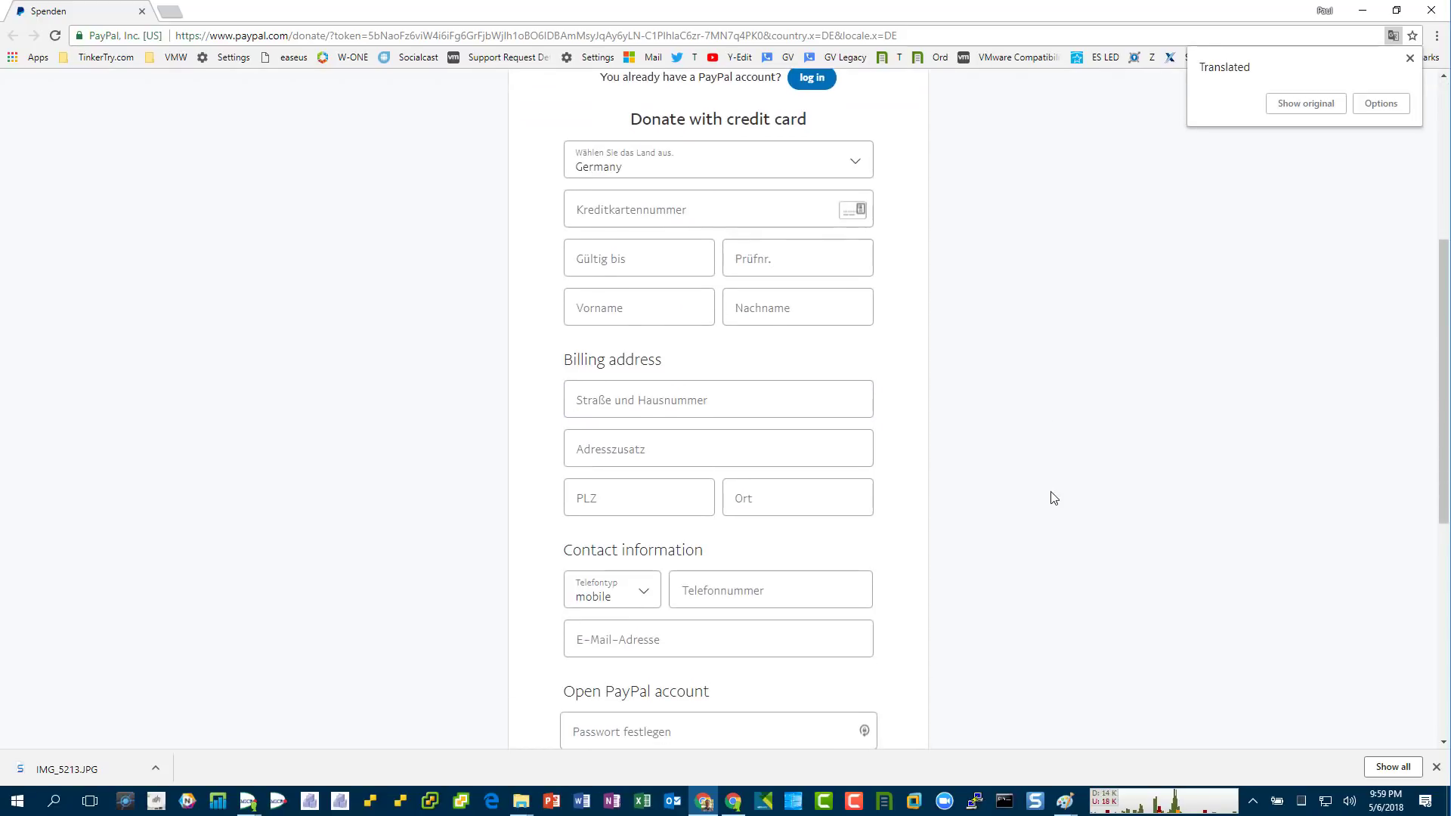
{"action": "scroll", "coordinate": [1051, 495], "scroll_direction": "up", "scroll_amount": 5}
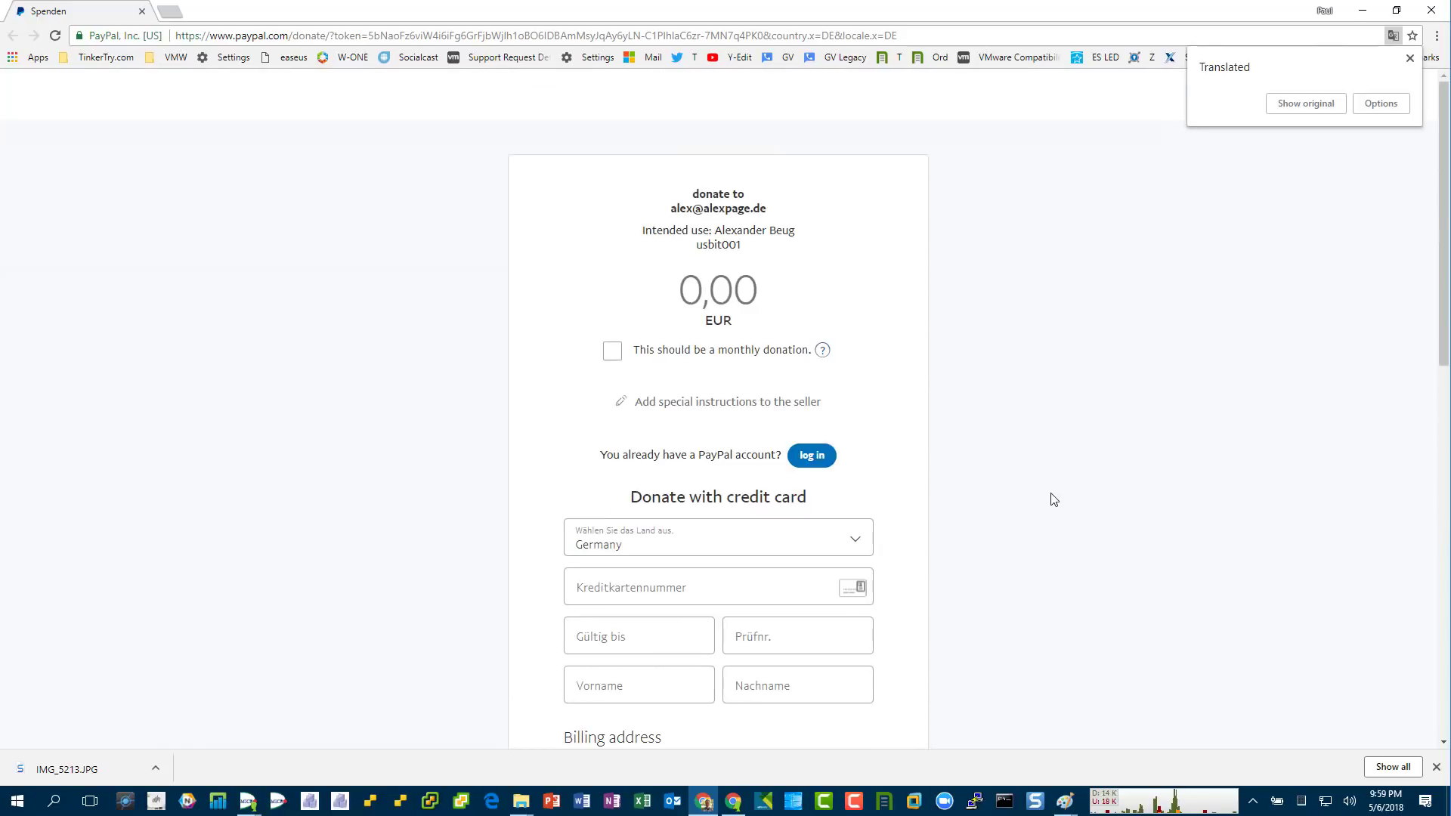
{"action": "left_click", "coordinate": [1363, 10]}
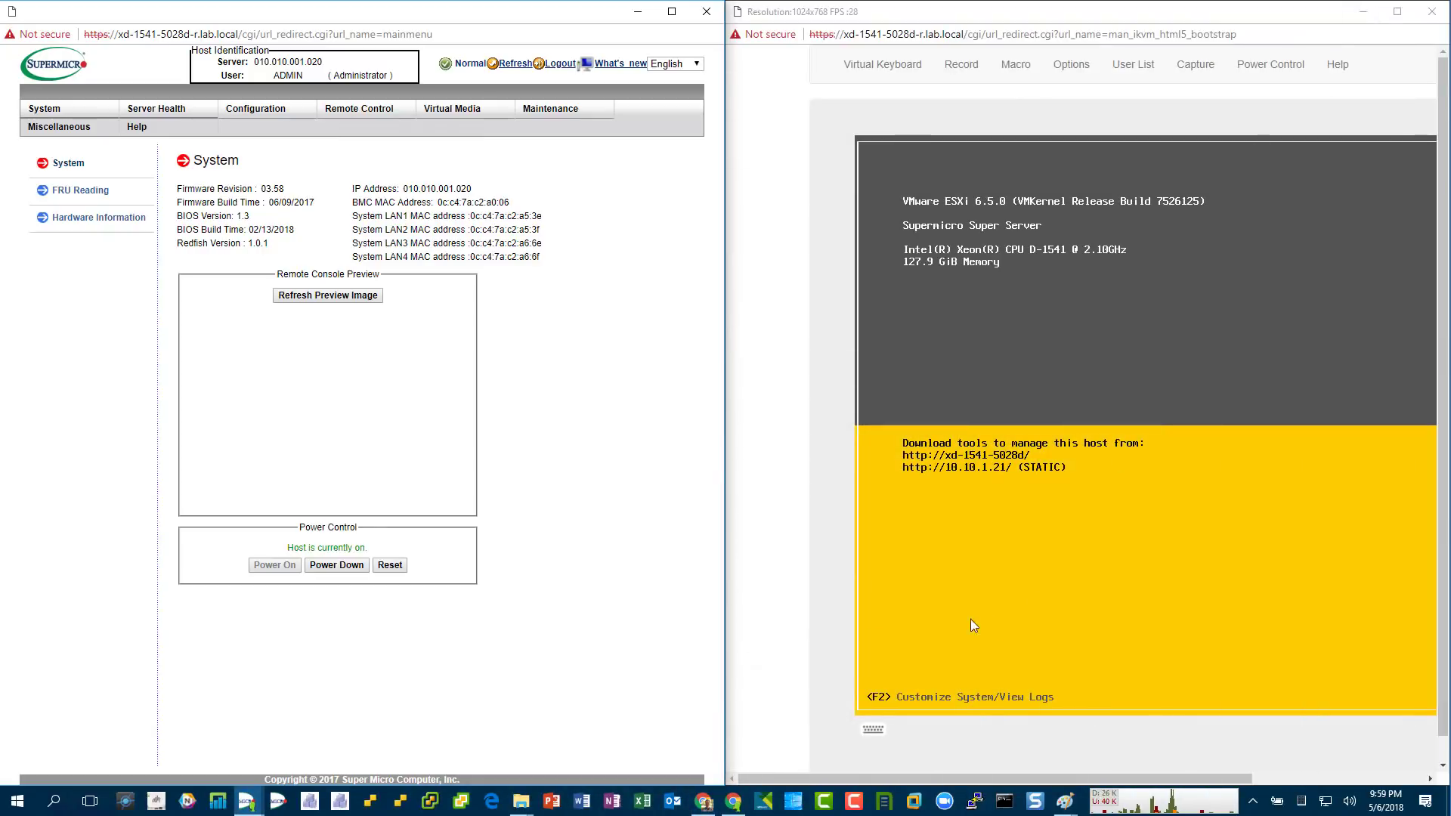
Step: Switch to the VMware ESXi host client, log in to xd-1541-5028d.lab.local, and dismiss the welcome message
{"action": "left_click", "coordinate": [371, 800]}
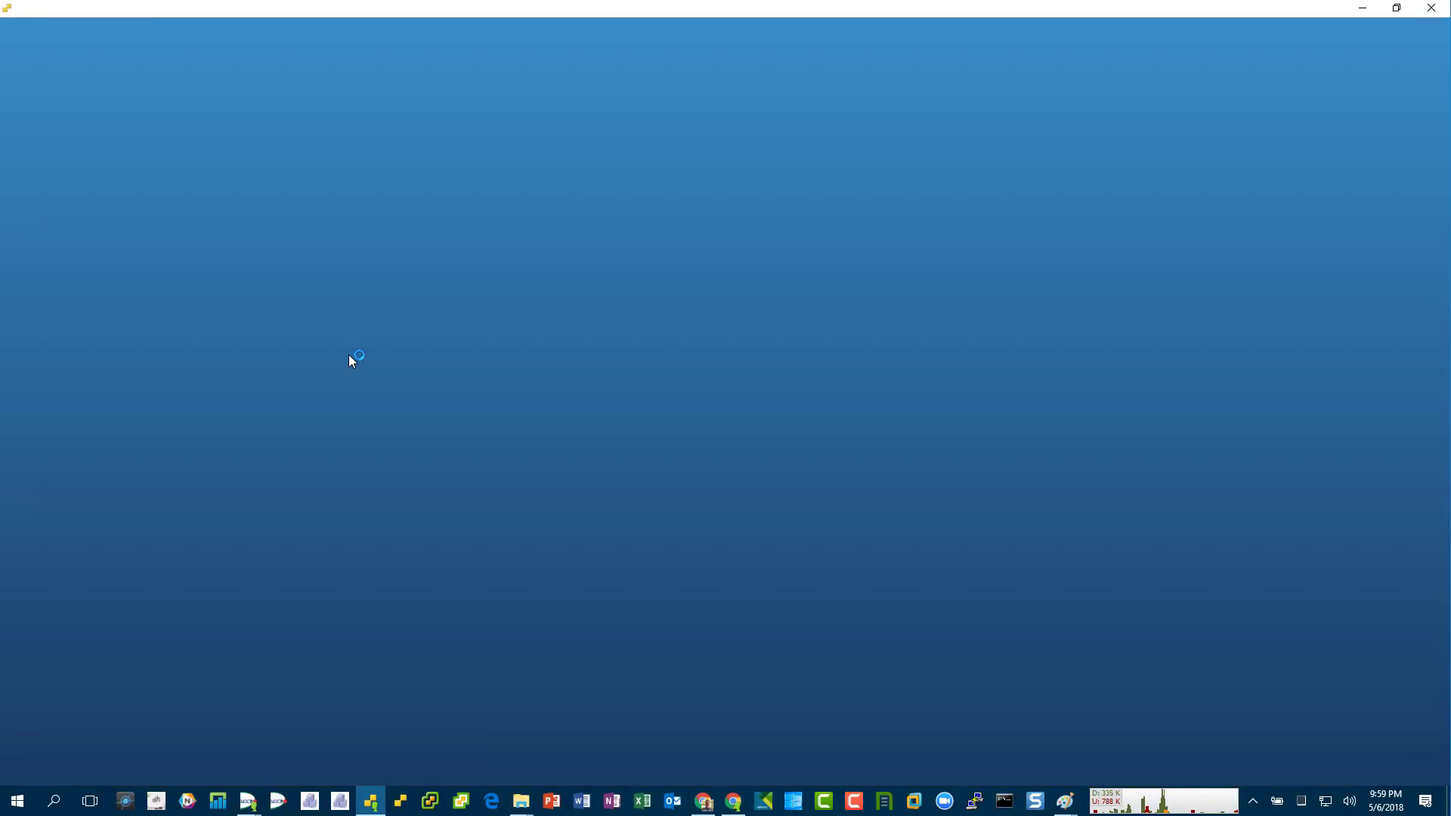
{"action": "left_click", "coordinate": [243, 353]}
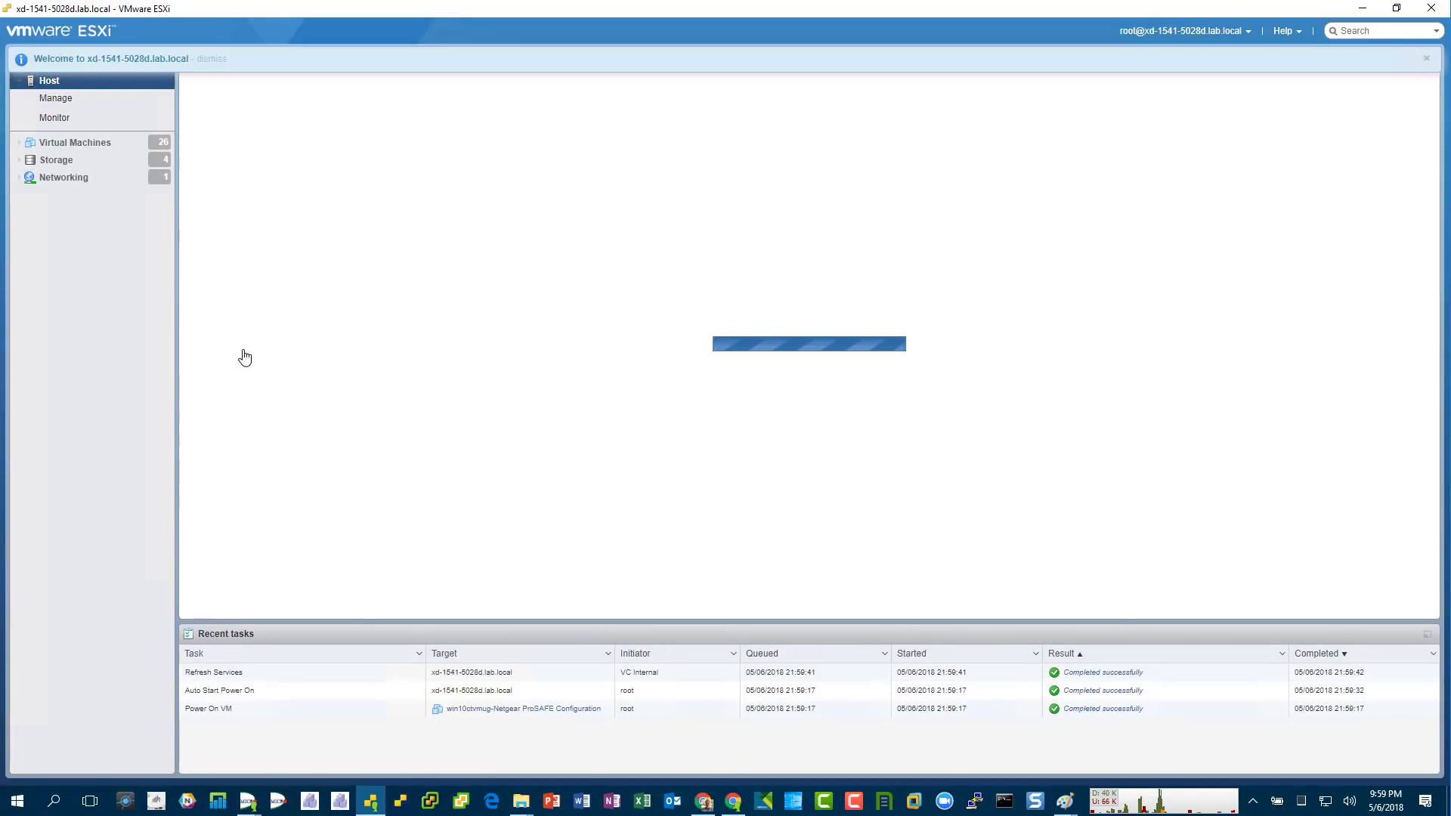
{"action": "left_click", "coordinate": [219, 60]}
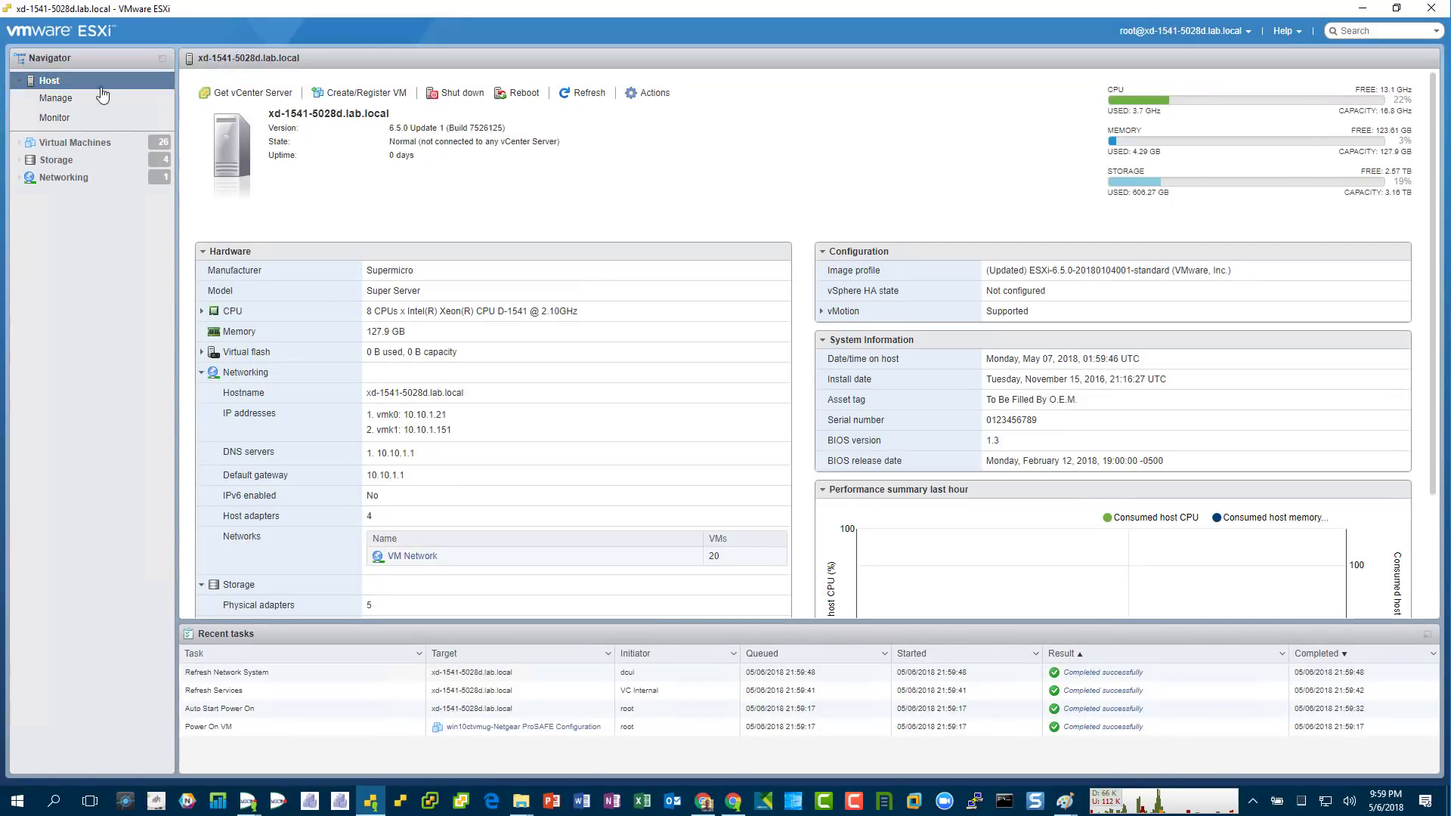
Step: Examine the ESXi host's networking, covering its physical NICs, VMkernel NICs and virtual switches
{"action": "left_click", "coordinate": [47, 180]}
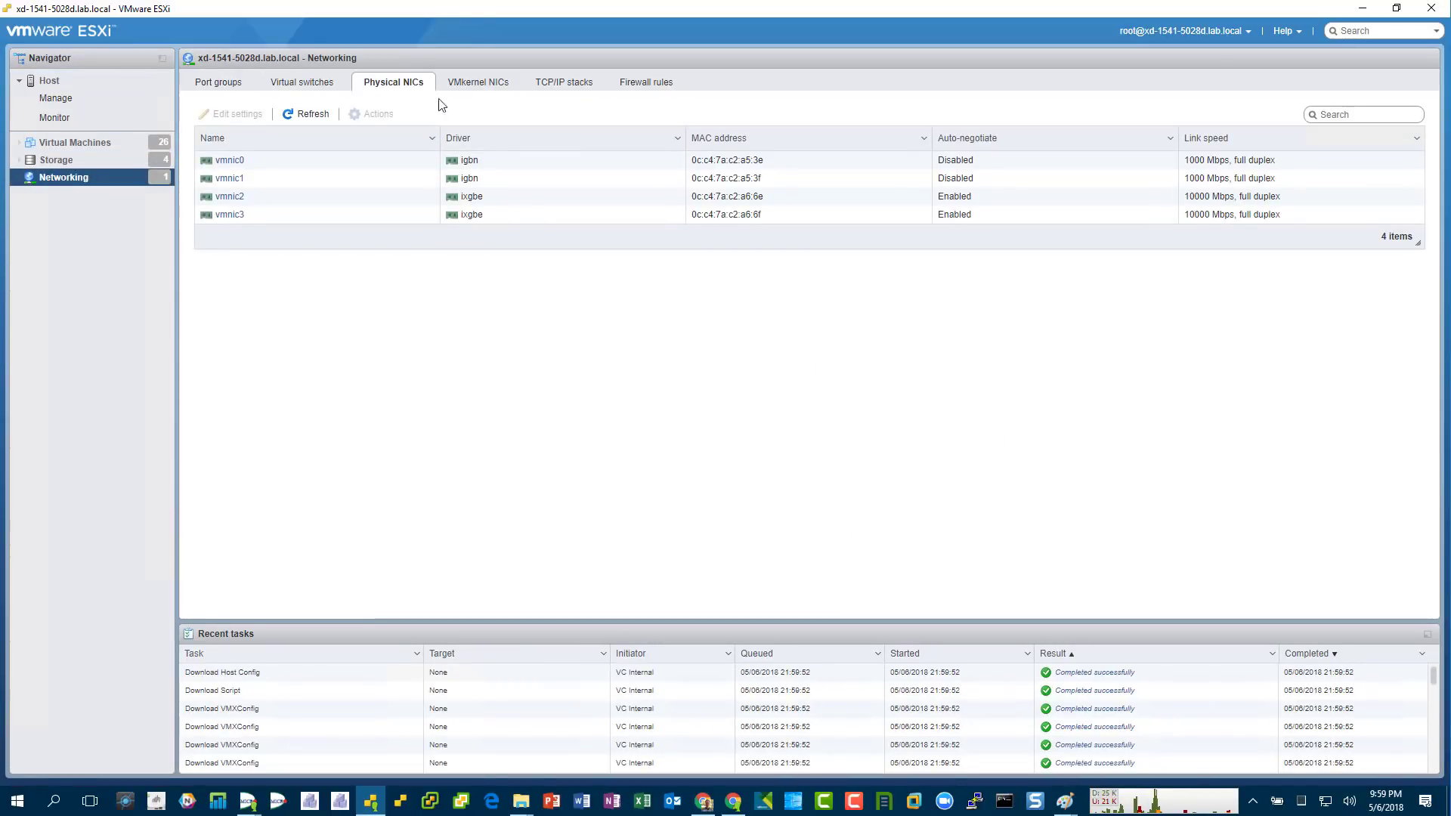
{"action": "left_click", "coordinate": [490, 89]}
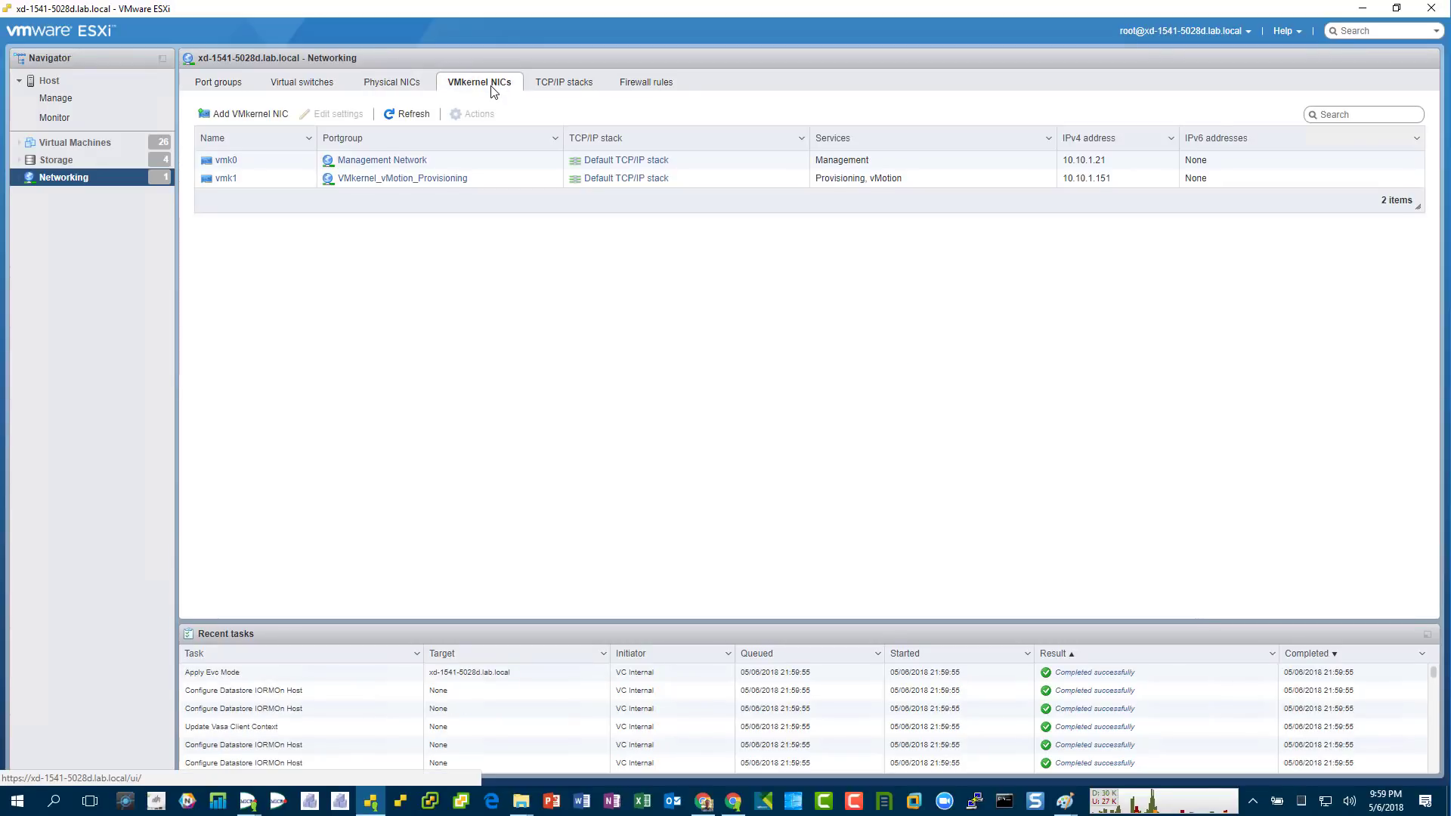
{"action": "left_click", "coordinate": [306, 87]}
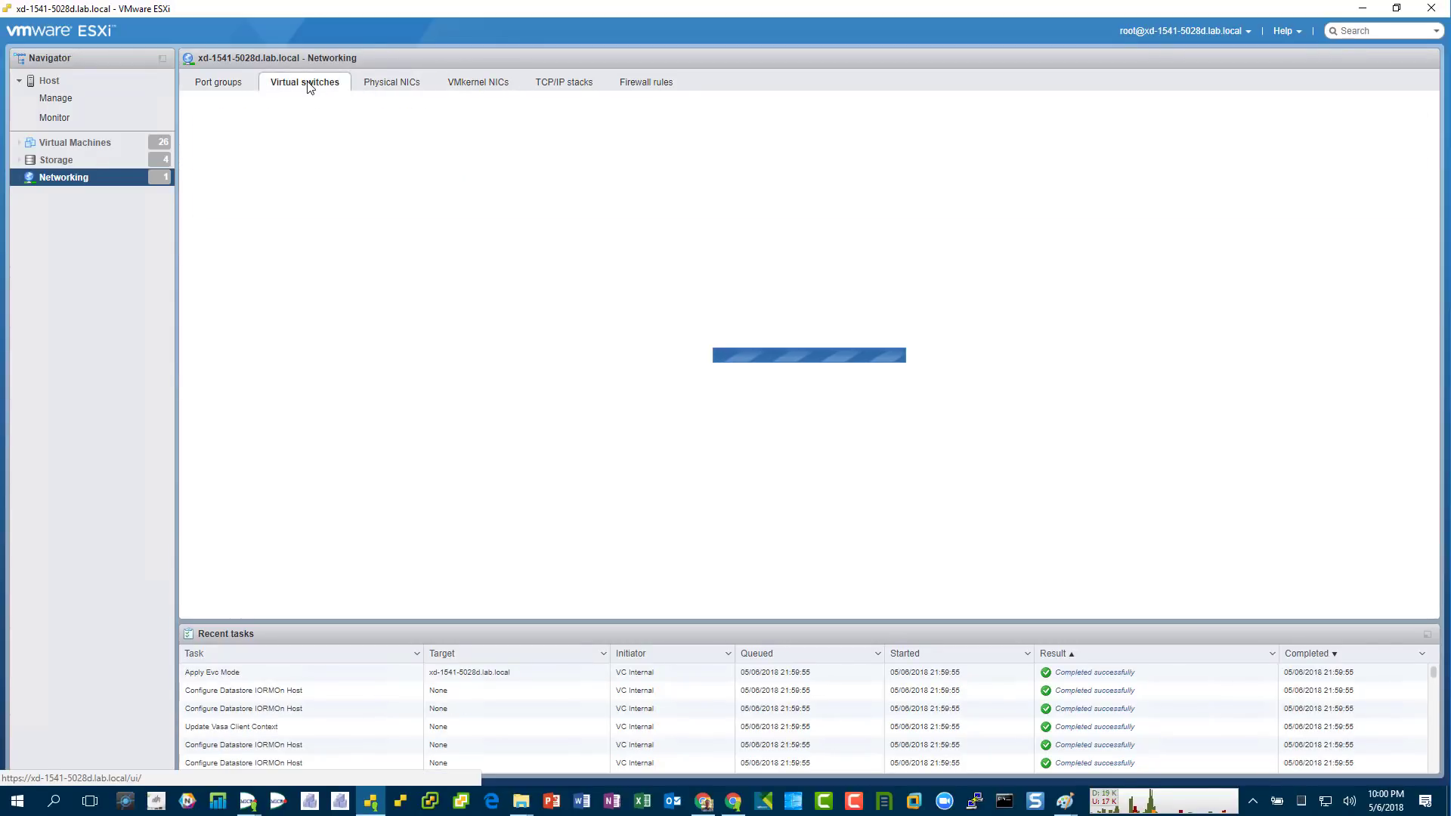
Step: View the settings of vSwitch0 without saving anything, and minimize the ESXi host client
{"action": "left_click", "coordinate": [255, 166]}
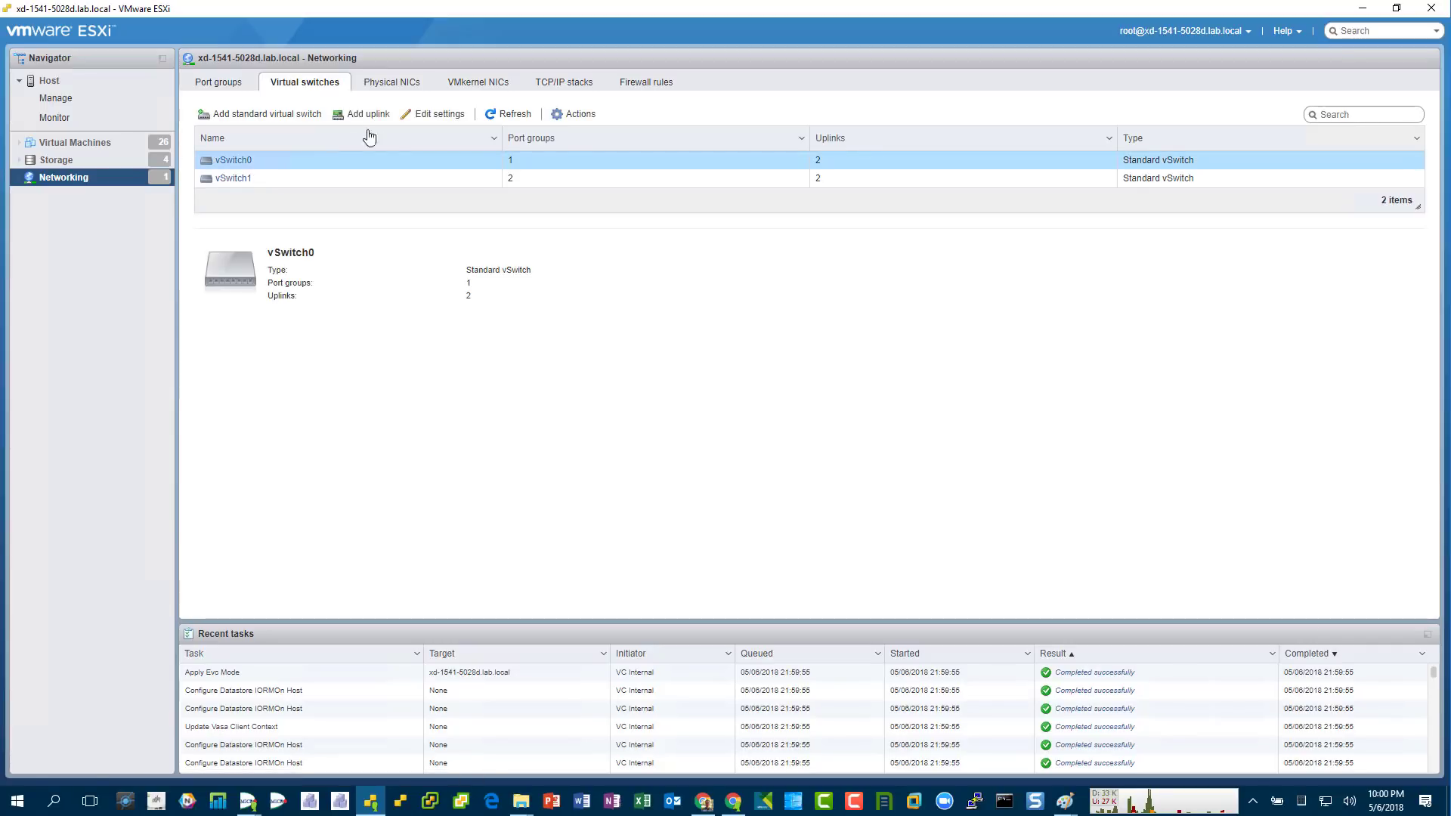
{"action": "left_click", "coordinate": [442, 118]}
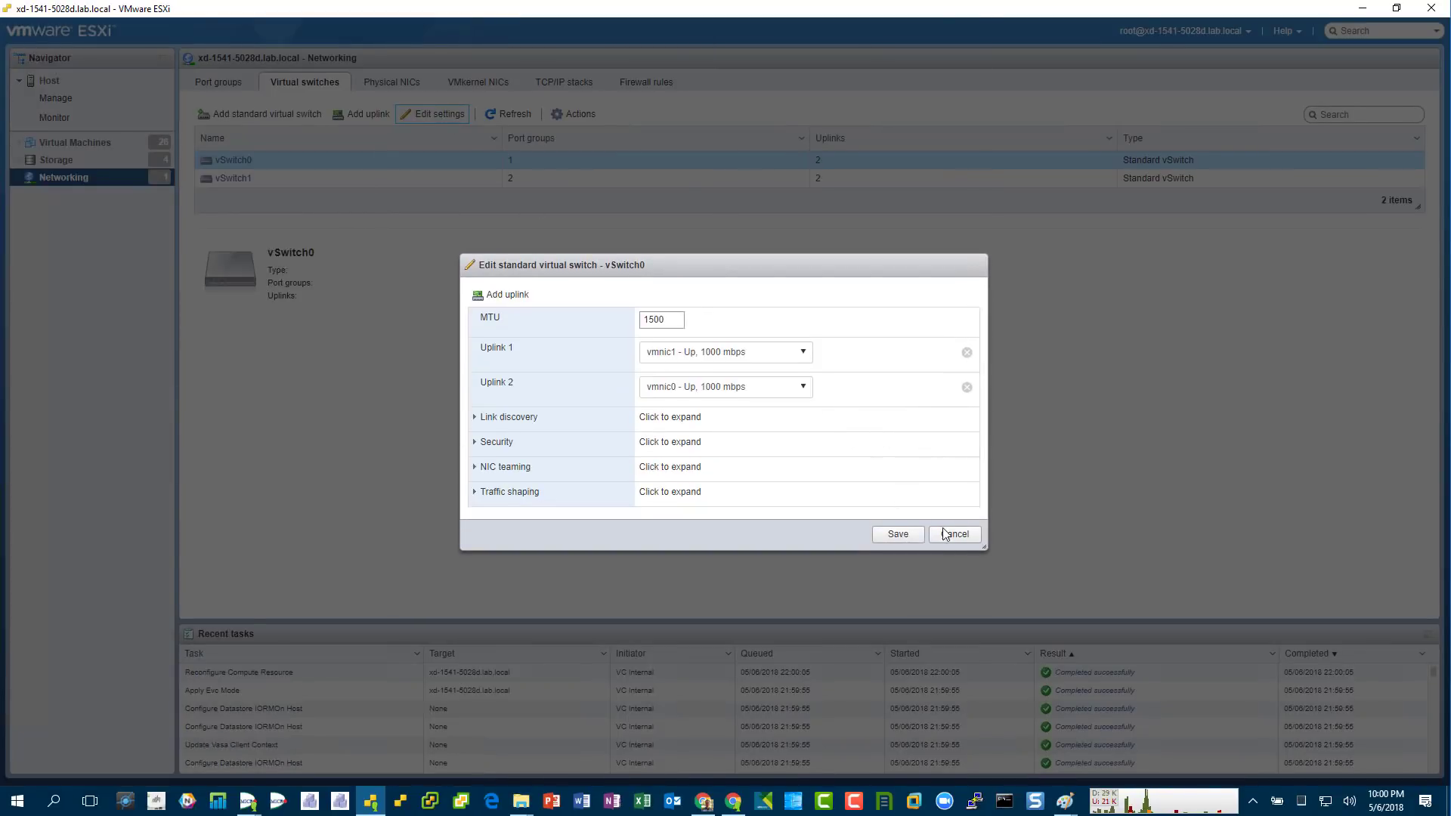
{"action": "left_click", "coordinate": [955, 535]}
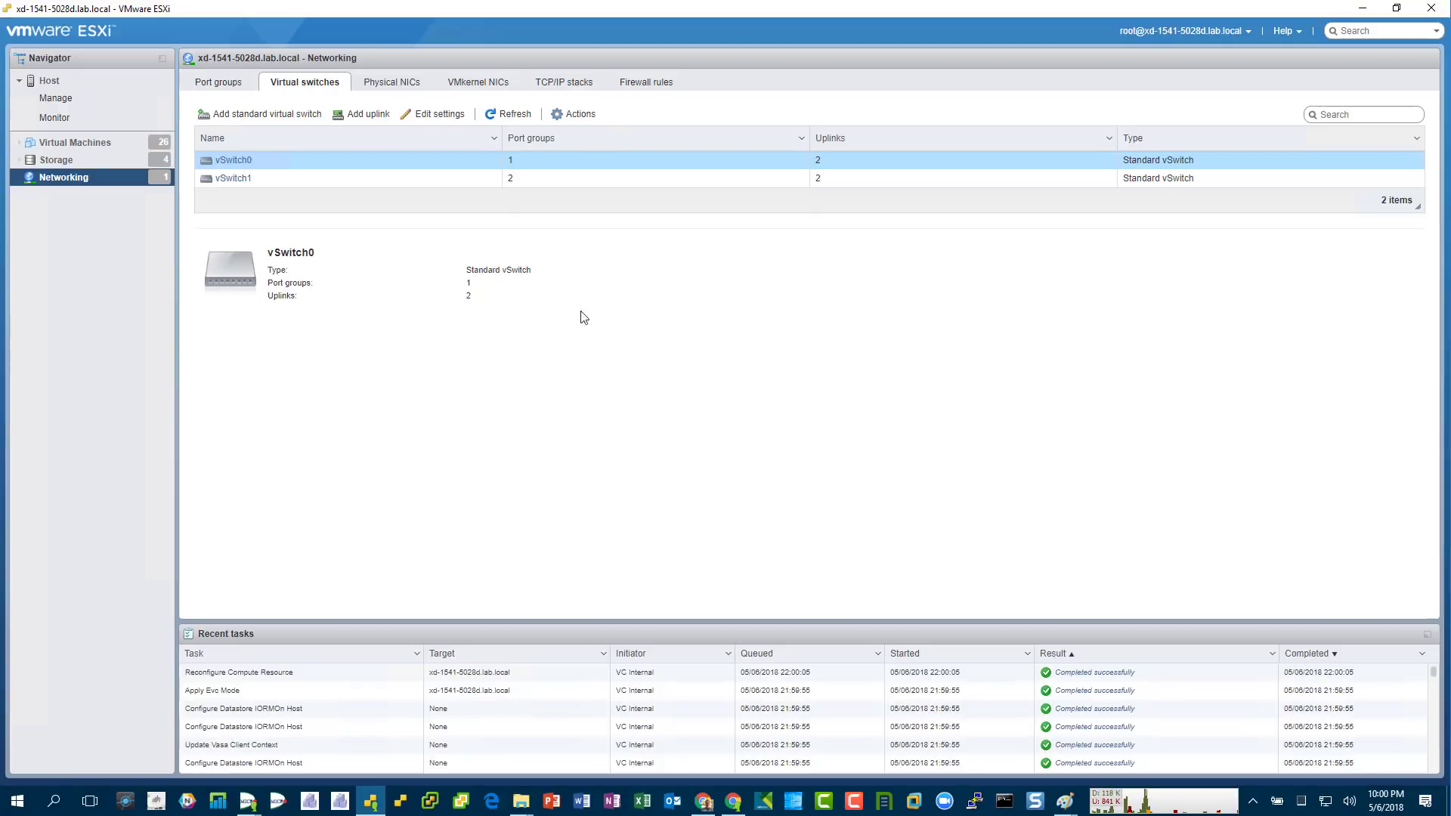
{"action": "left_click", "coordinate": [1362, 8]}
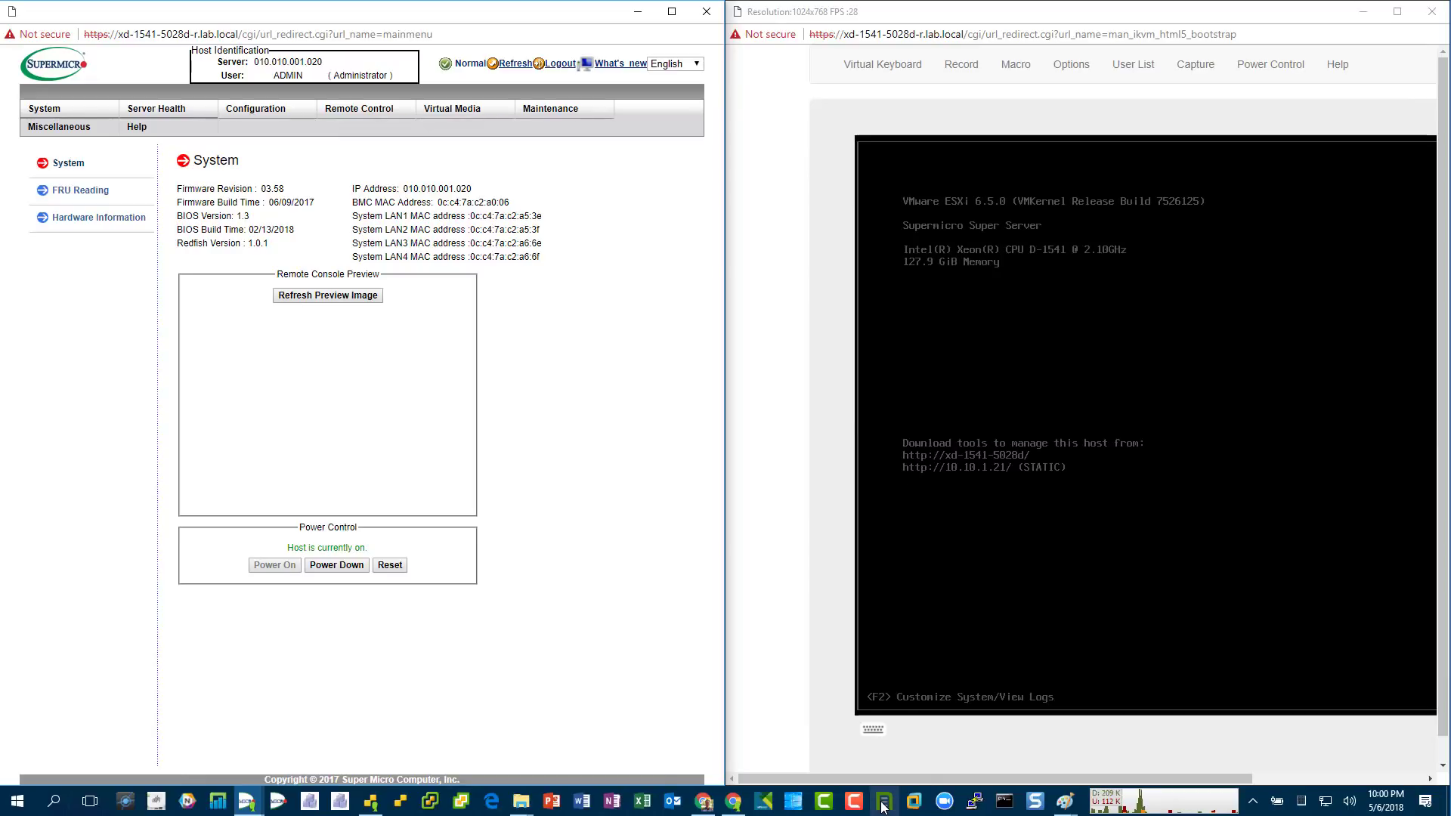
Step: Switch to the TinkerTry IT @ Home site and open its Videos link
{"action": "left_click", "coordinate": [883, 806]}
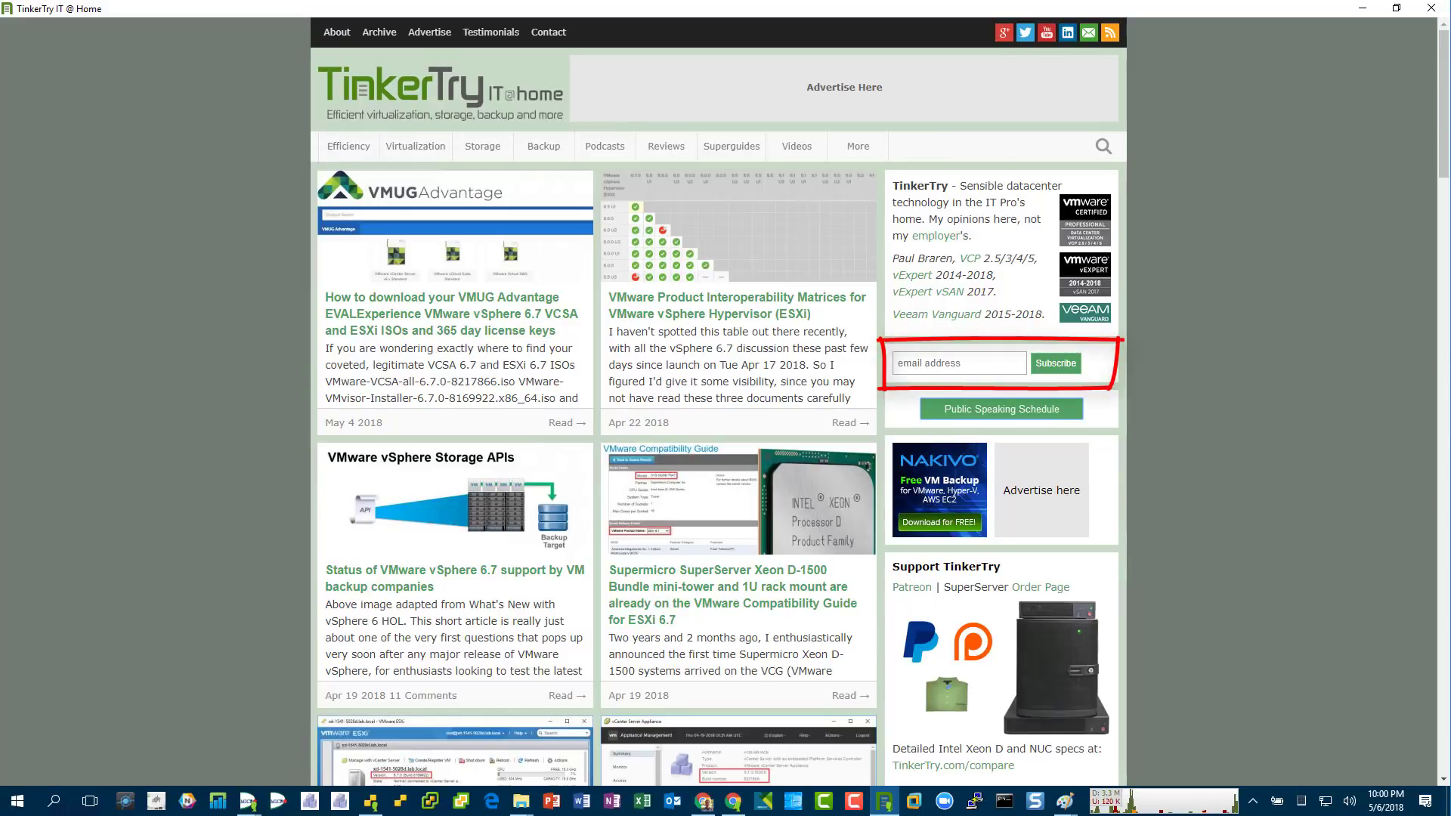
{"action": "left_click", "coordinate": [796, 145]}
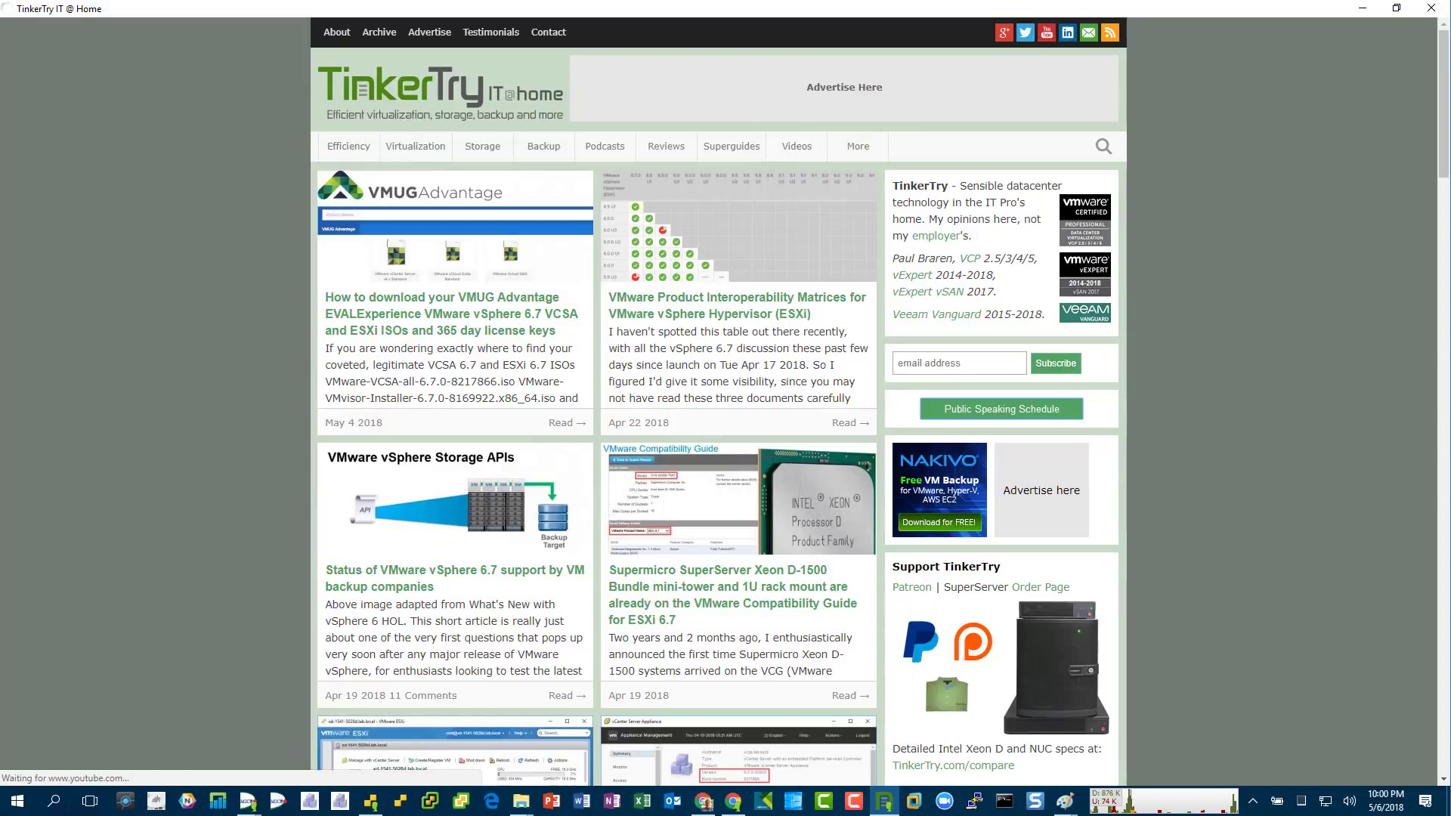